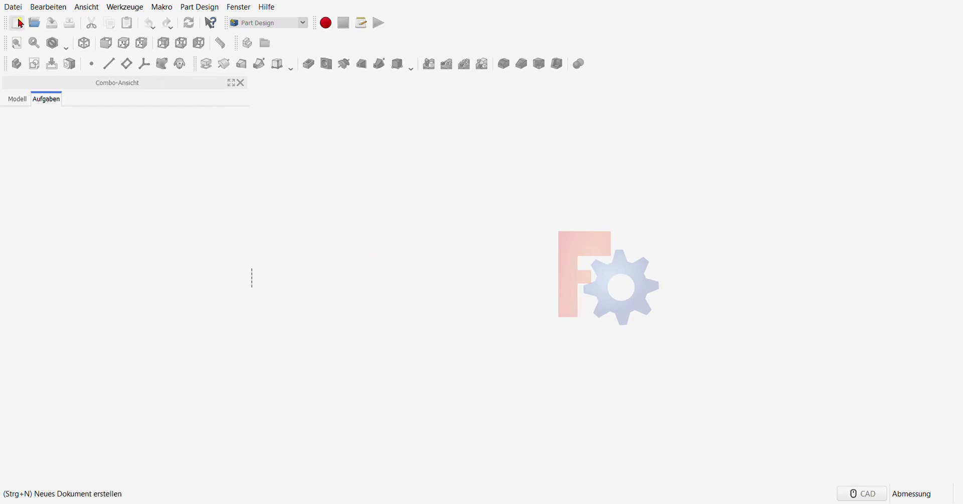
- Create a new document with a body and an empty sketch on the XZ_Plane
{"action": "left_click", "coordinate": [16, 22]}
{"action": "left_click", "coordinate": [19, 66]}
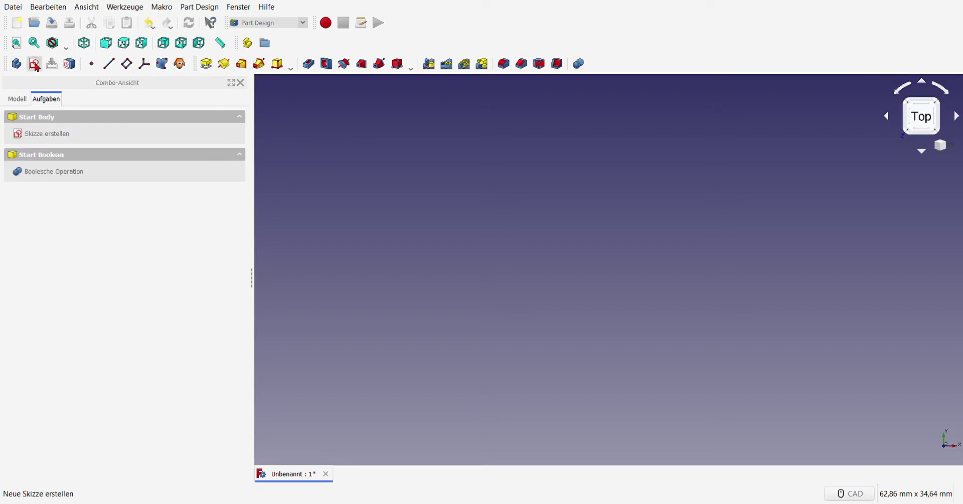
{"action": "left_click", "coordinate": [34, 66]}
{"action": "left_click", "coordinate": [68, 185]}
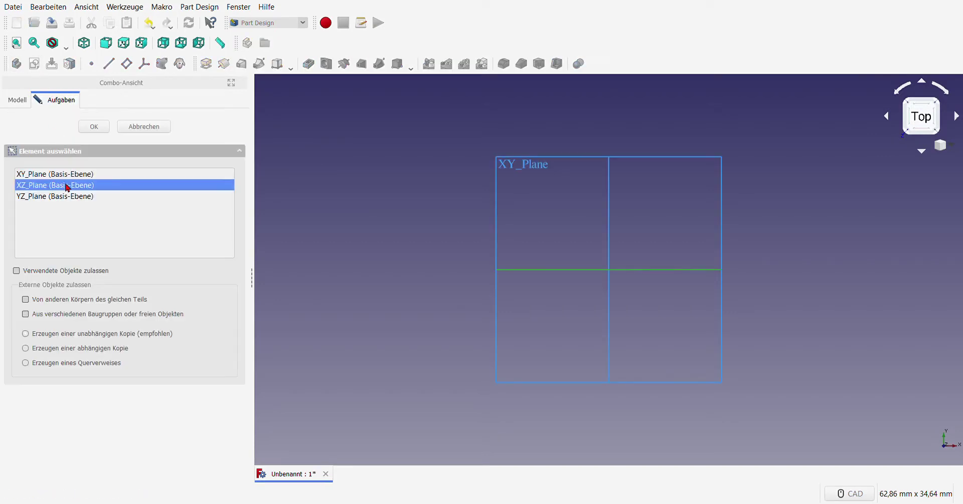
{"action": "left_click", "coordinate": [98, 128]}
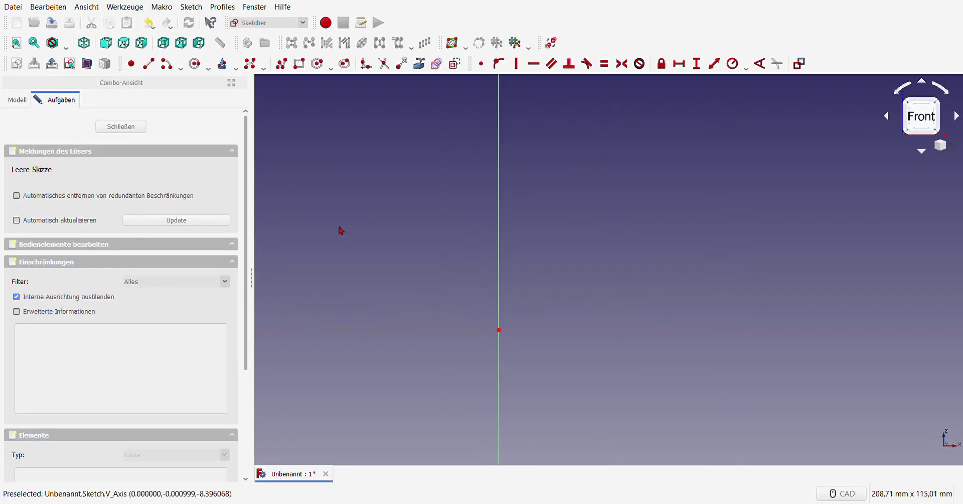
- Draw a lower arc centred at the origin with a 22 mm radius constraint
{"action": "left_click", "coordinate": [166, 63]}
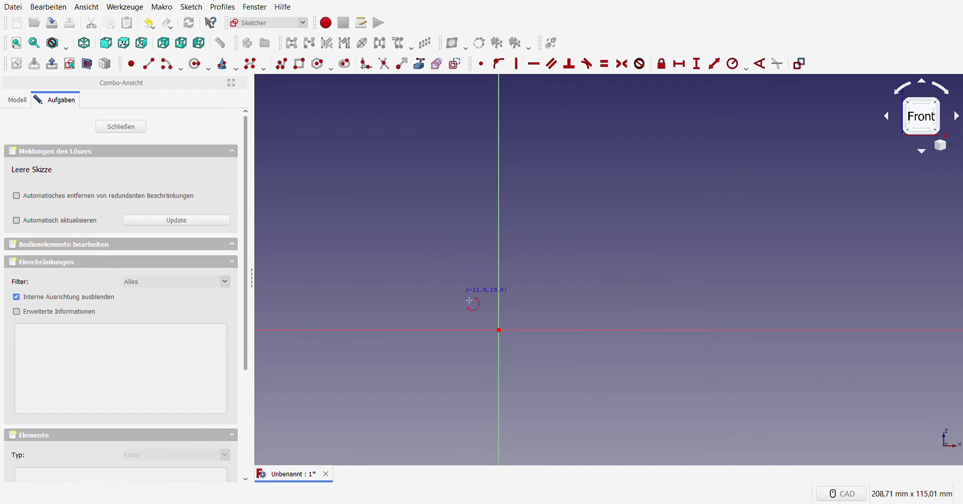
{"action": "left_click", "coordinate": [499, 330]}
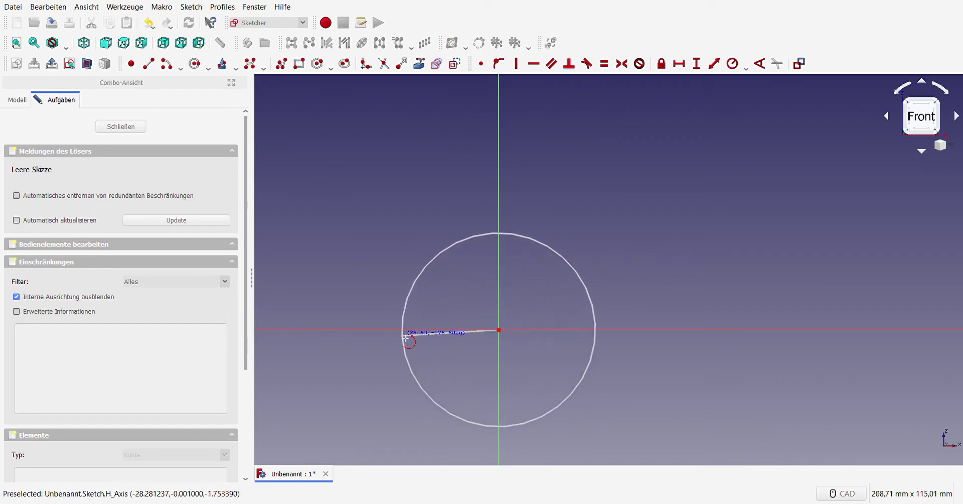
{"action": "left_click", "coordinate": [402, 335]}
{"action": "left_click", "coordinate": [564, 417]}
{"action": "right_click", "coordinate": [557, 431]}
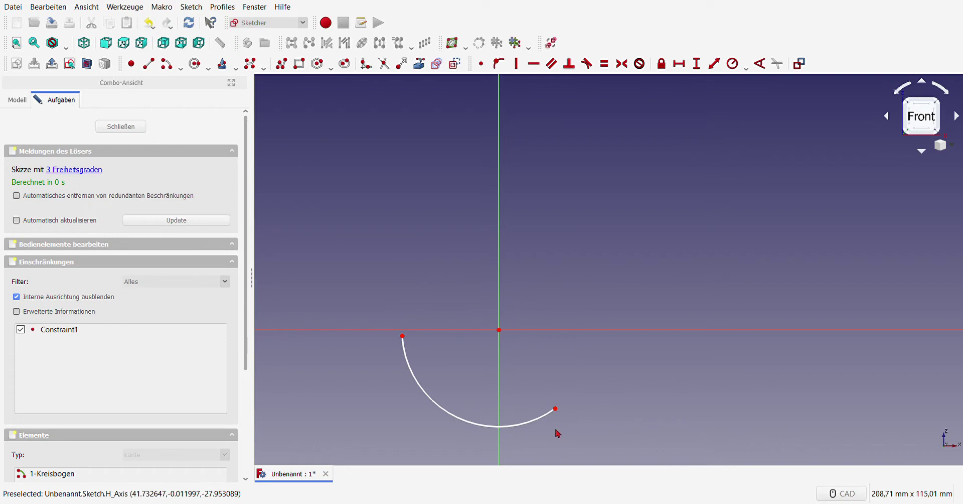
{"action": "left_click", "coordinate": [533, 421]}
{"action": "left_click", "coordinate": [733, 63]}
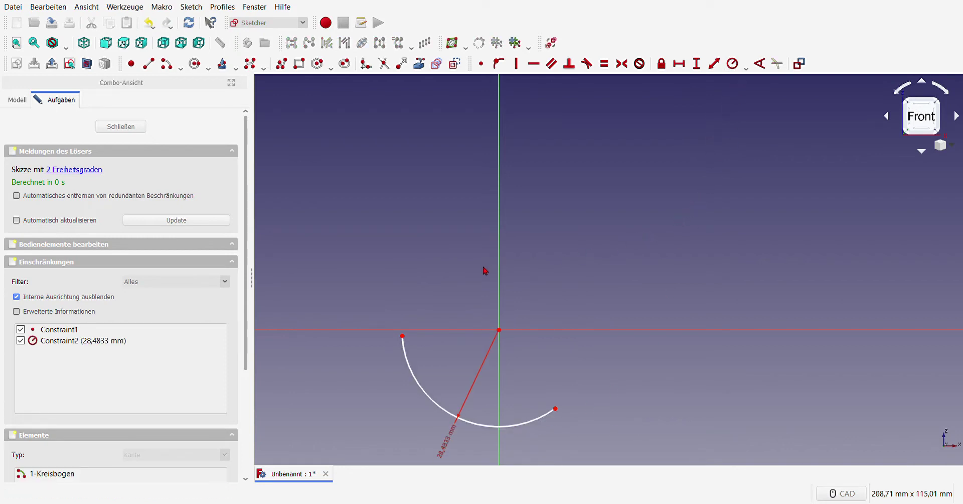
{"action": "key", "text": "Return"}
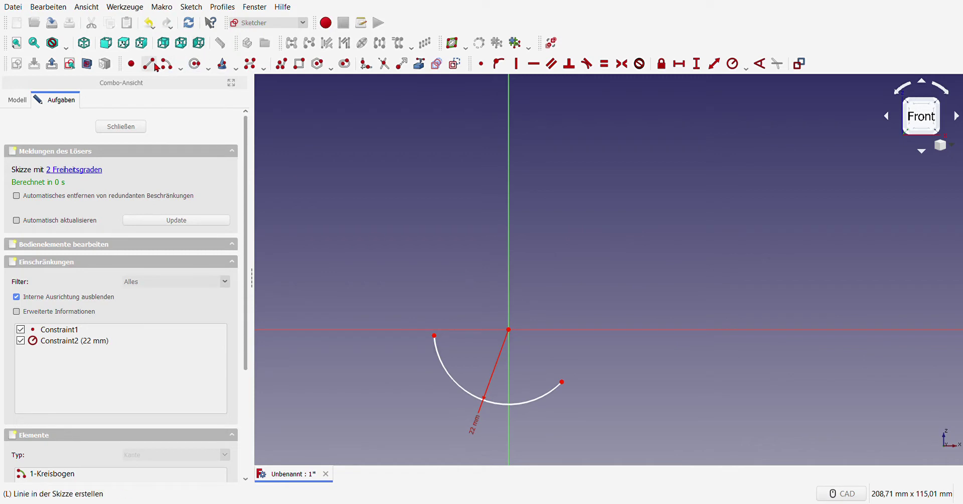
- Draw a line from the origin up-left and an upper arc centred on its end
{"action": "left_click", "coordinate": [156, 65]}
{"action": "left_click", "coordinate": [509, 329]}
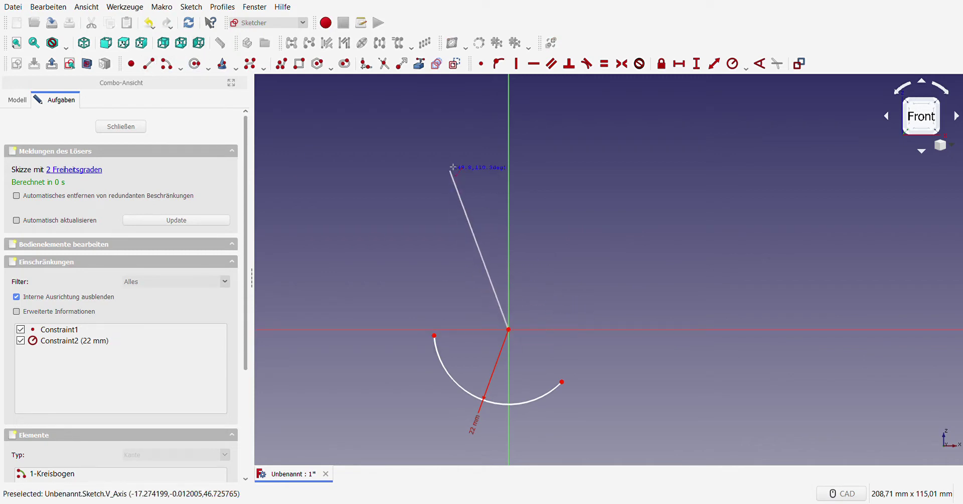
{"action": "left_click", "coordinate": [432, 117]}
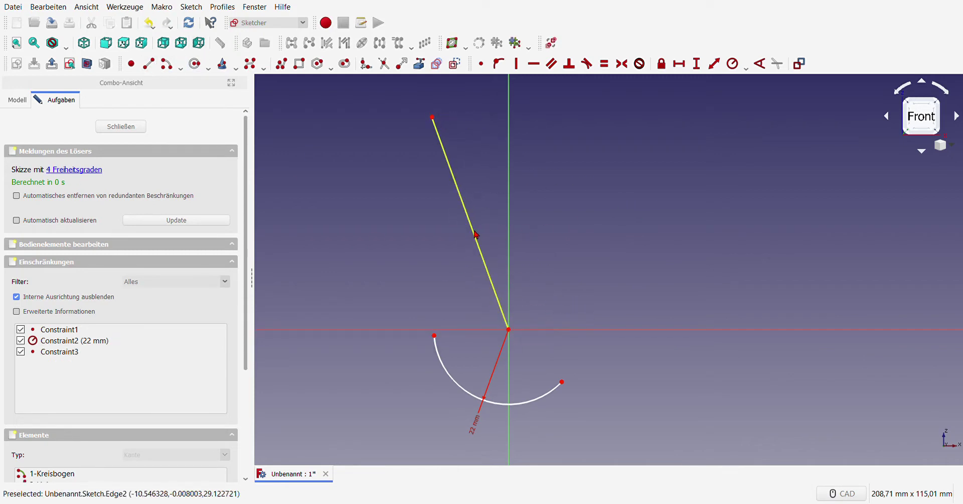
{"action": "left_click", "coordinate": [195, 64]}
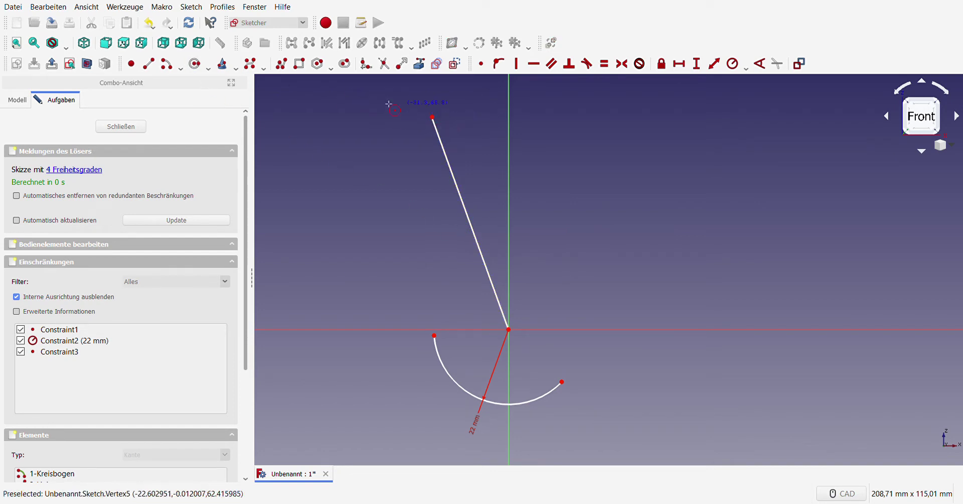
{"action": "left_click", "coordinate": [432, 117]}
{"action": "left_click", "coordinate": [383, 130]}
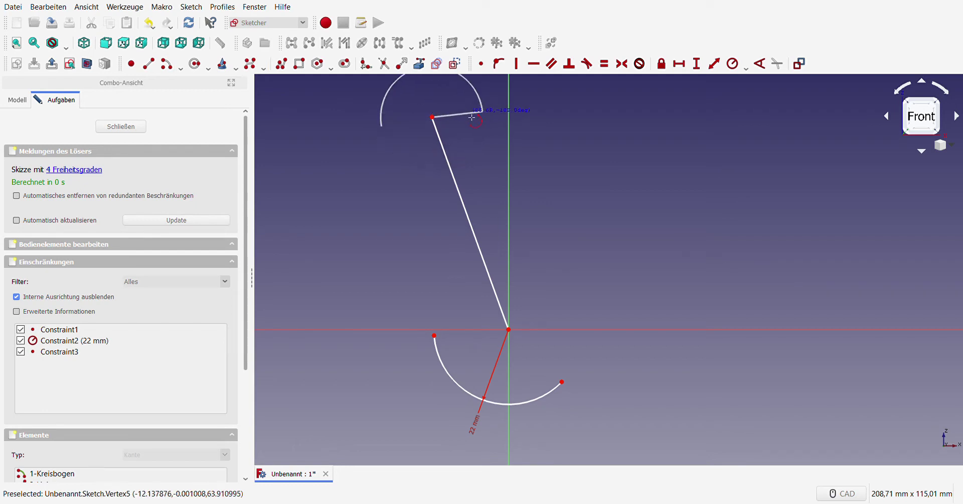
{"action": "left_click", "coordinate": [482, 107]}
{"action": "scroll", "coordinate": [429, 212], "scroll_direction": "down", "scroll_amount": 5}
{"action": "scroll", "coordinate": [429, 212], "scroll_direction": "up", "scroll_amount": 5}
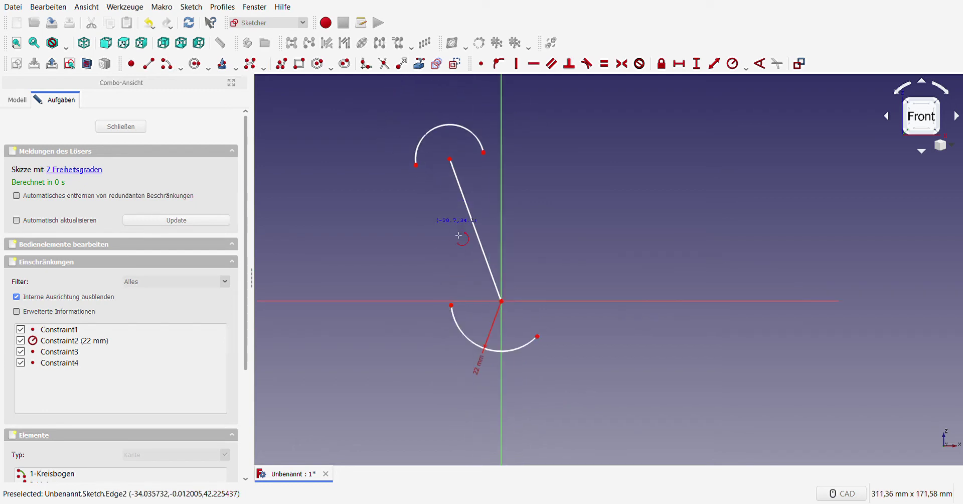
{"action": "key", "text": "Escape"}
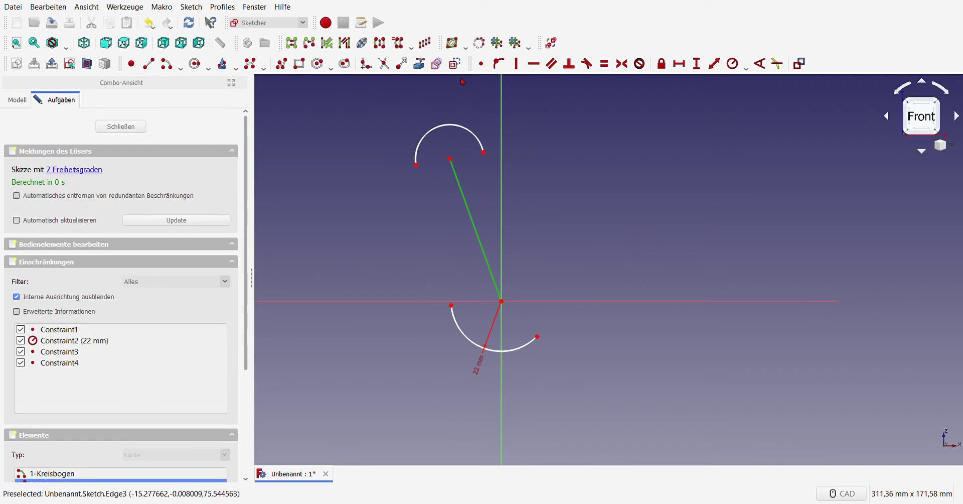
- Make the diagonal line construction geometry and set the upper arc's radius to 14 mm
{"action": "left_click", "coordinate": [455, 63]}
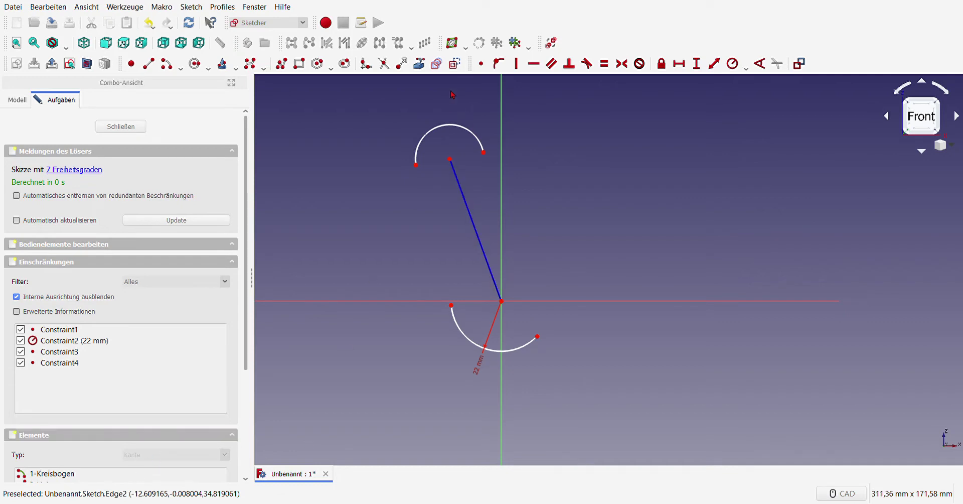
{"action": "left_click", "coordinate": [453, 126]}
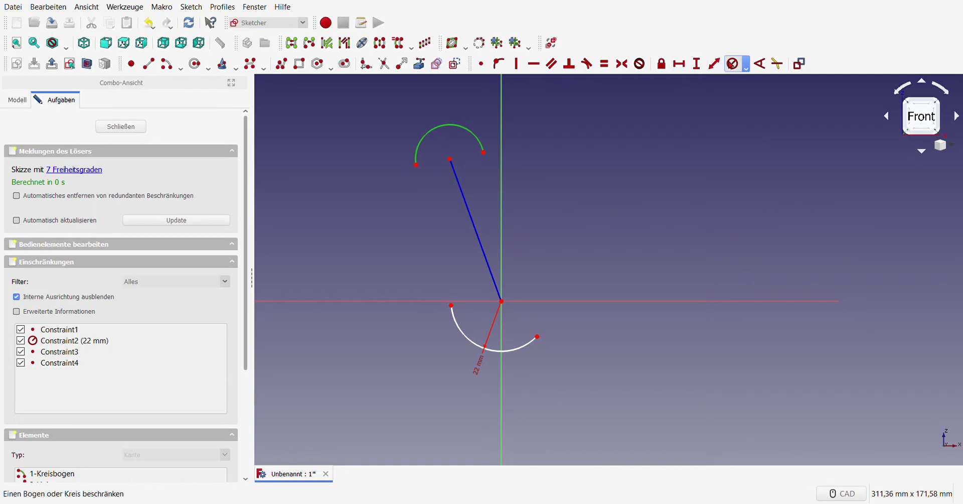
{"action": "left_click", "coordinate": [733, 63]}
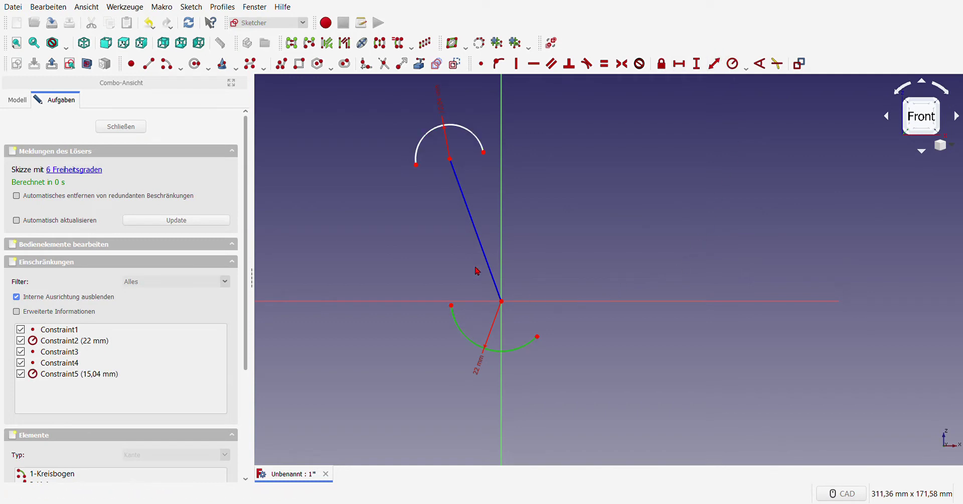
{"action": "scroll", "coordinate": [353, 266], "scroll_direction": "up", "scroll_amount": 2}
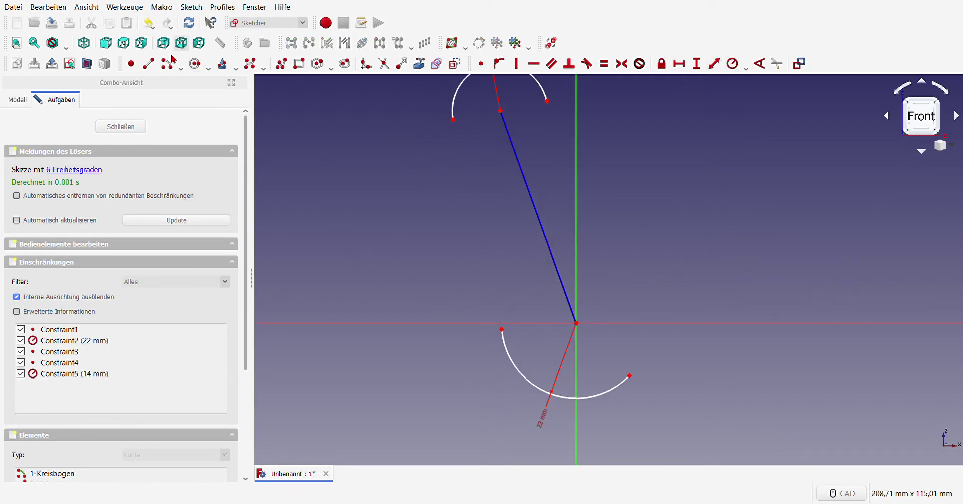
- Draw a side line from below the upper arc down to the lower arc
{"action": "left_click", "coordinate": [149, 64]}
{"action": "left_click", "coordinate": [456, 139]}
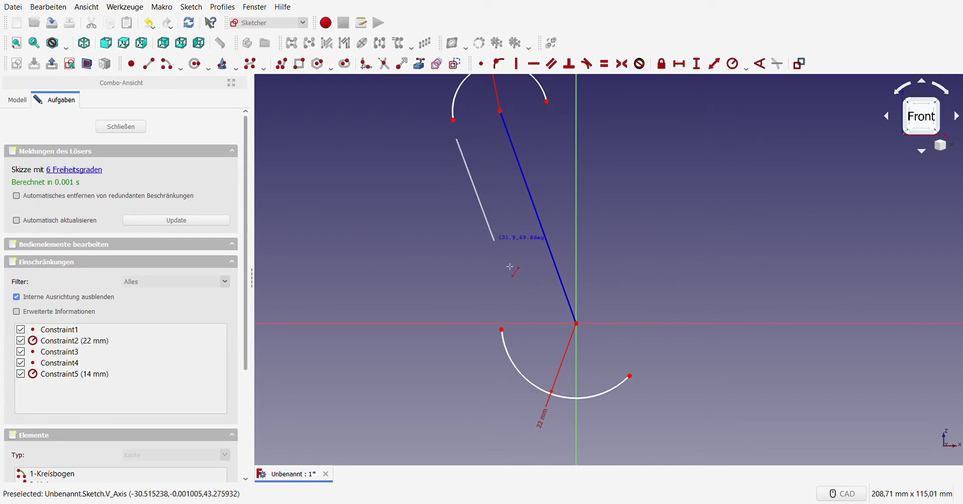
{"action": "left_click", "coordinate": [498, 315]}
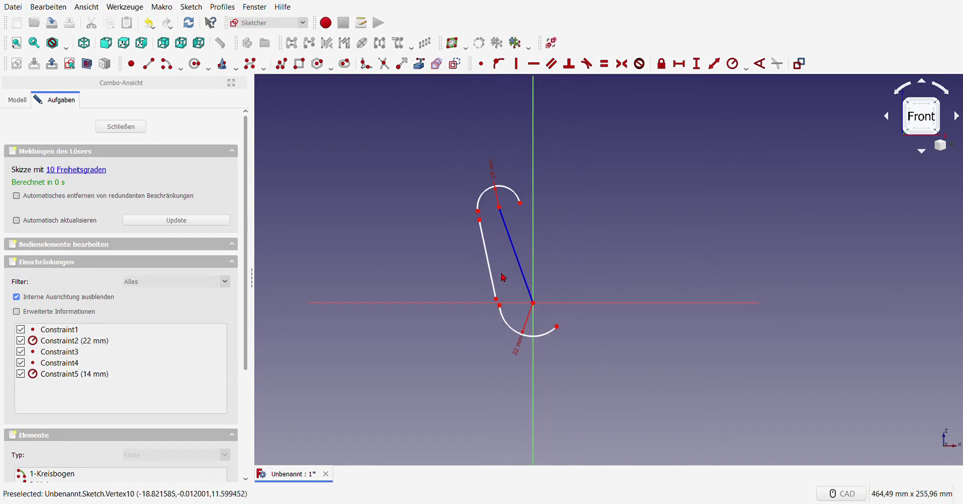
{"action": "scroll", "coordinate": [512, 285], "scroll_direction": "down", "scroll_amount": 3}
{"action": "scroll", "coordinate": [512, 267], "scroll_direction": "up", "scroll_amount": 3}
- Constrain the construction line to 15° from the vertical axis
{"action": "left_click", "coordinate": [536, 243]}
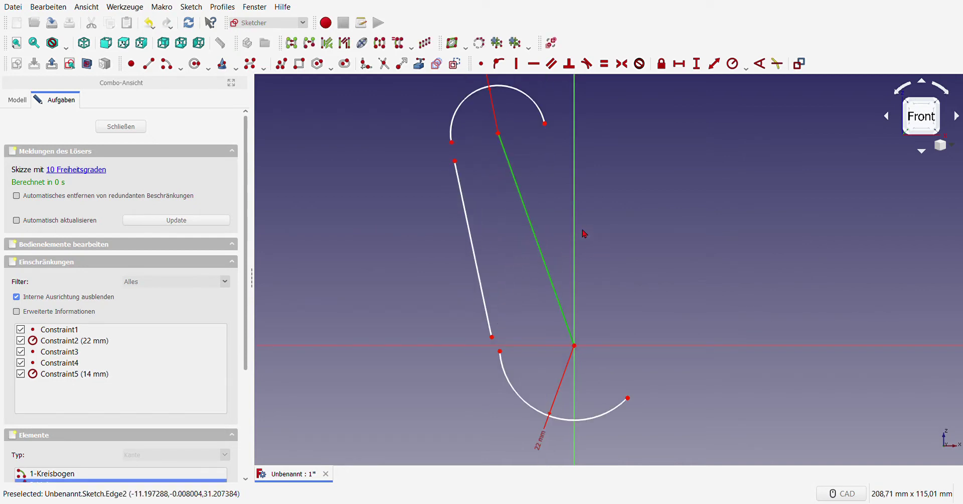
{"action": "left_click", "coordinate": [575, 229]}
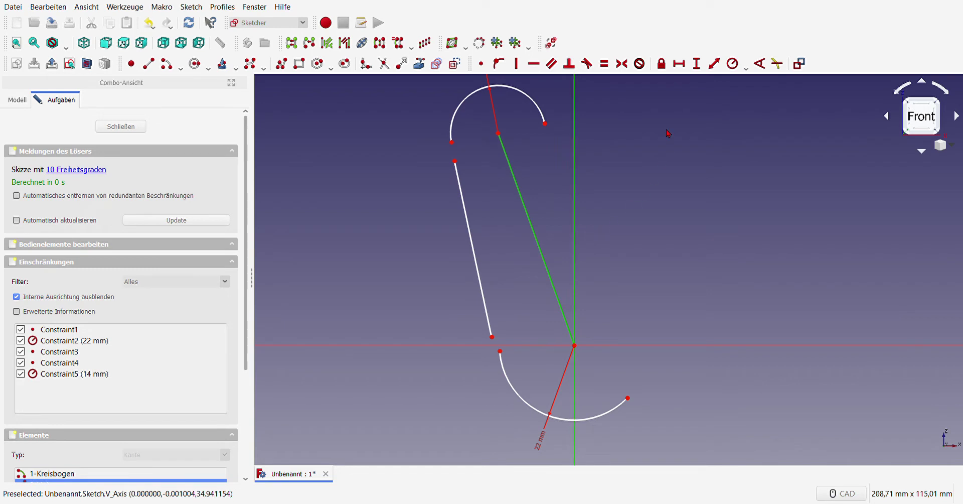
{"action": "left_click", "coordinate": [760, 63]}
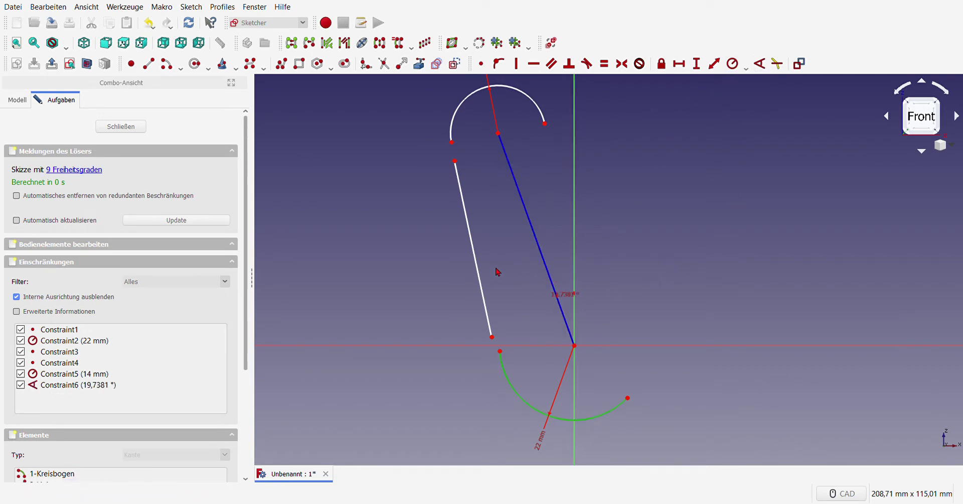
{"action": "type", "text": "15"}
{"action": "key", "text": "Return"}
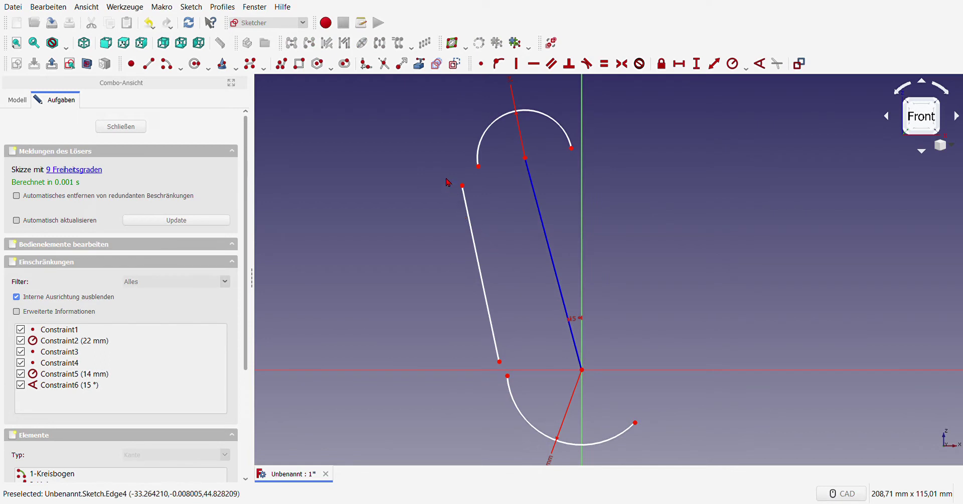
- Make the side line tangent to both the upper and lower arcs
{"action": "left_click", "coordinate": [463, 186]}
{"action": "left_click", "coordinate": [478, 166]}
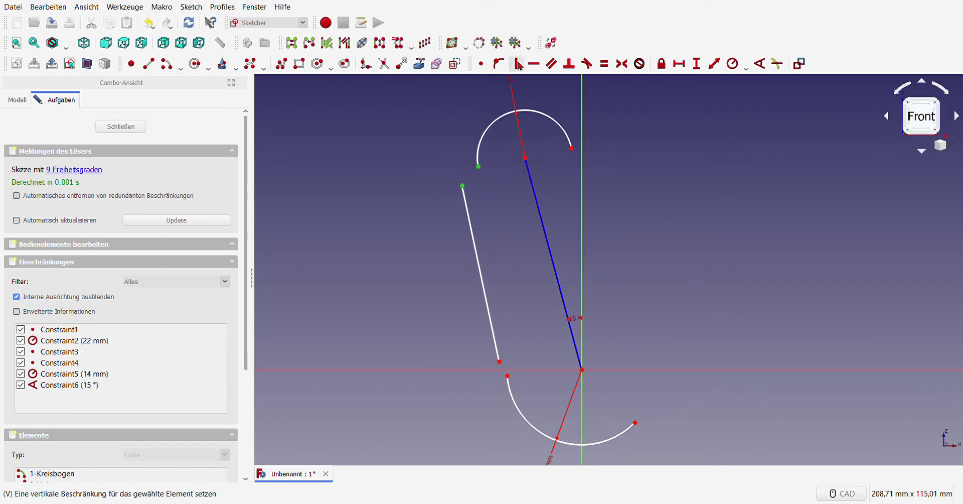
{"action": "left_click", "coordinate": [586, 65]}
{"action": "left_click", "coordinate": [500, 361]}
{"action": "left_click", "coordinate": [508, 375]}
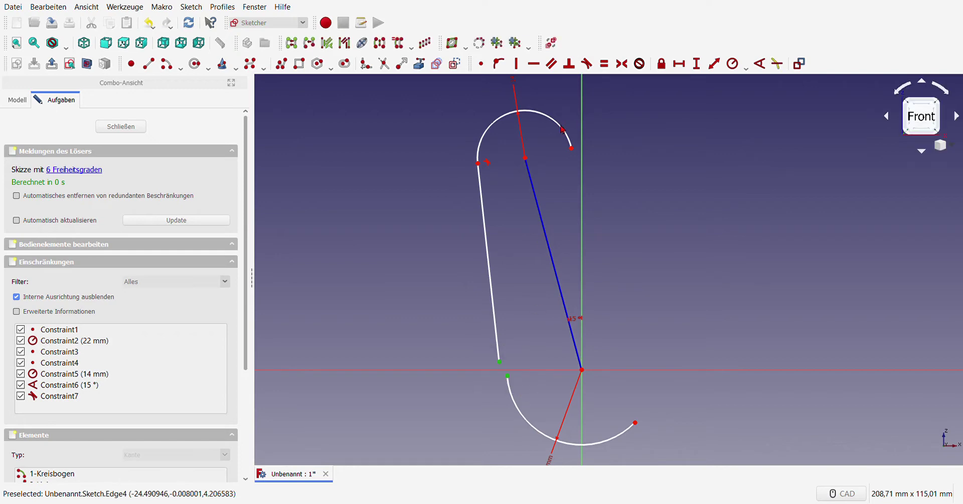
{"action": "left_click", "coordinate": [586, 64]}
{"action": "scroll", "coordinate": [451, 261], "scroll_direction": "down", "scroll_amount": 4}
{"action": "scroll", "coordinate": [451, 261], "scroll_direction": "up", "scroll_amount": 2}
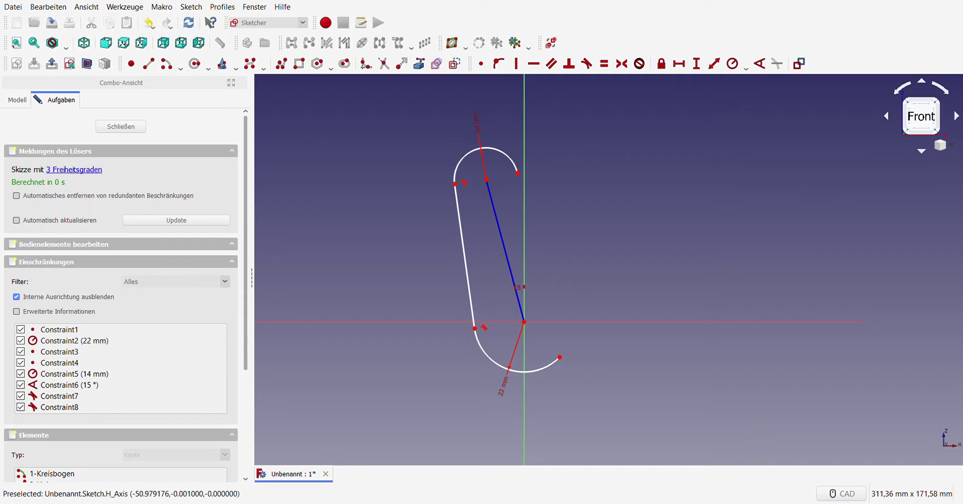
- Draw a horizontal base line tangent to the lower arc
{"action": "left_click", "coordinate": [148, 63]}
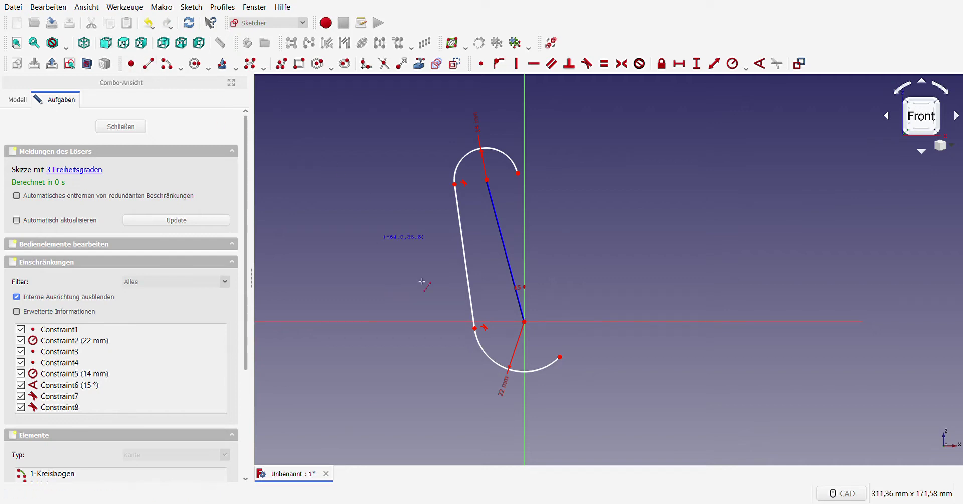
{"action": "left_click", "coordinate": [551, 375]}
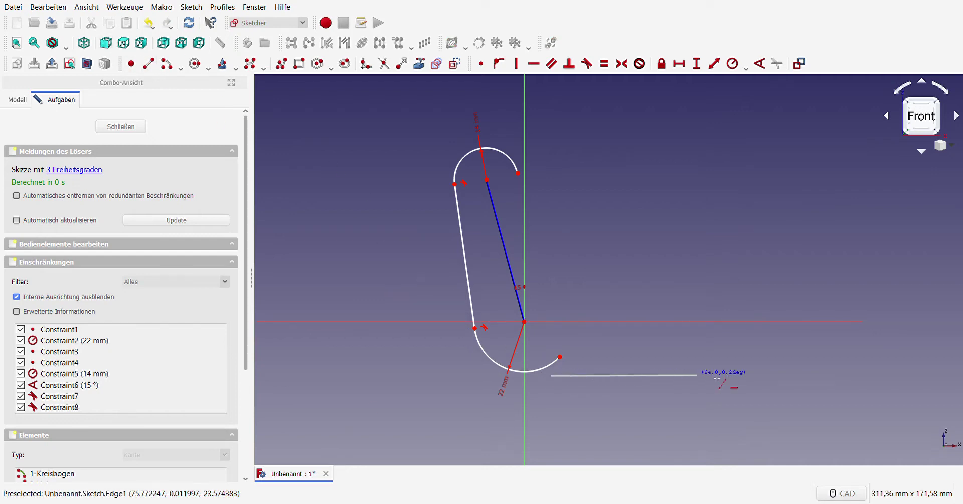
{"action": "left_click", "coordinate": [808, 376]}
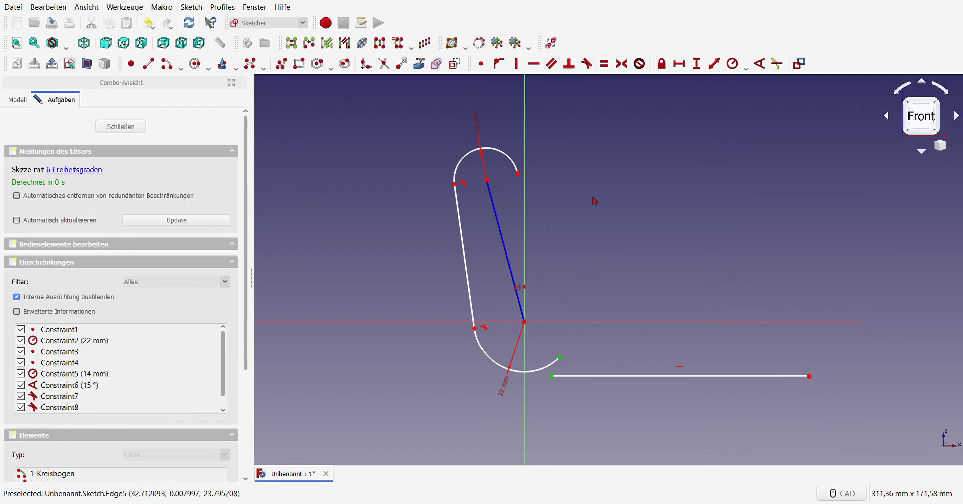
{"action": "left_click", "coordinate": [587, 63]}
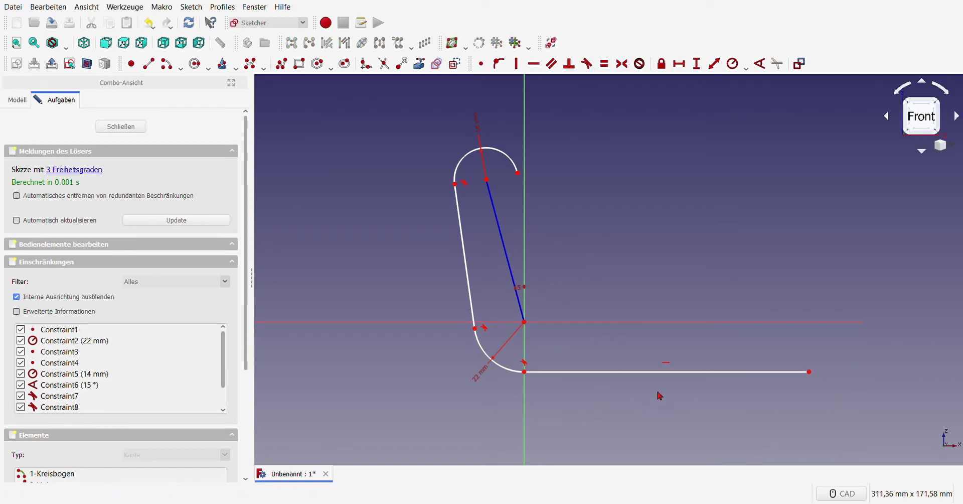
- Set the base line's horizontal length to 57 mm and fix the slanted guide line's length
{"action": "left_click", "coordinate": [664, 373]}
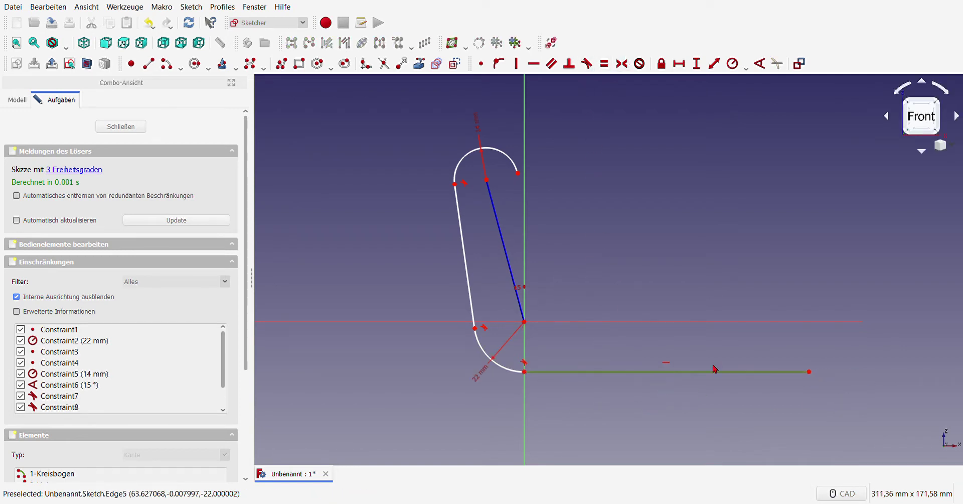
{"action": "left_click", "coordinate": [679, 64]}
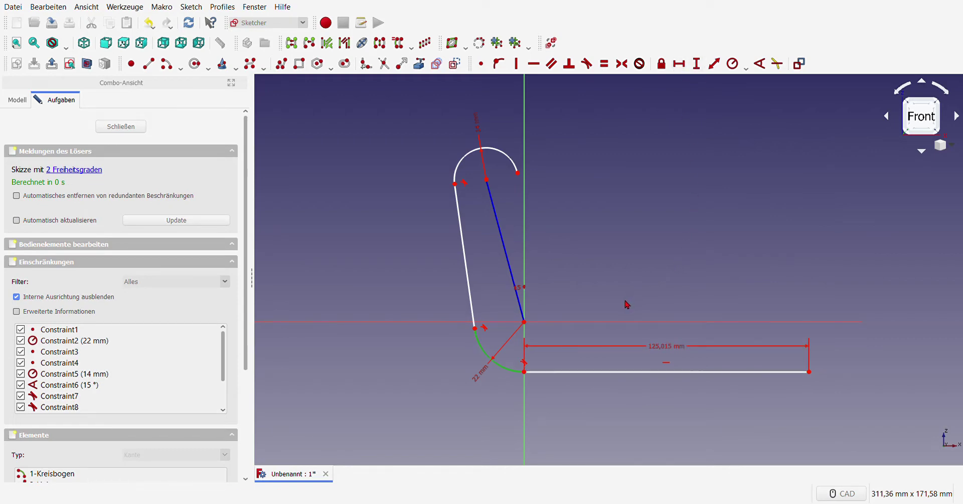
{"action": "type", "text": "57"}
{"action": "key", "text": "Return"}
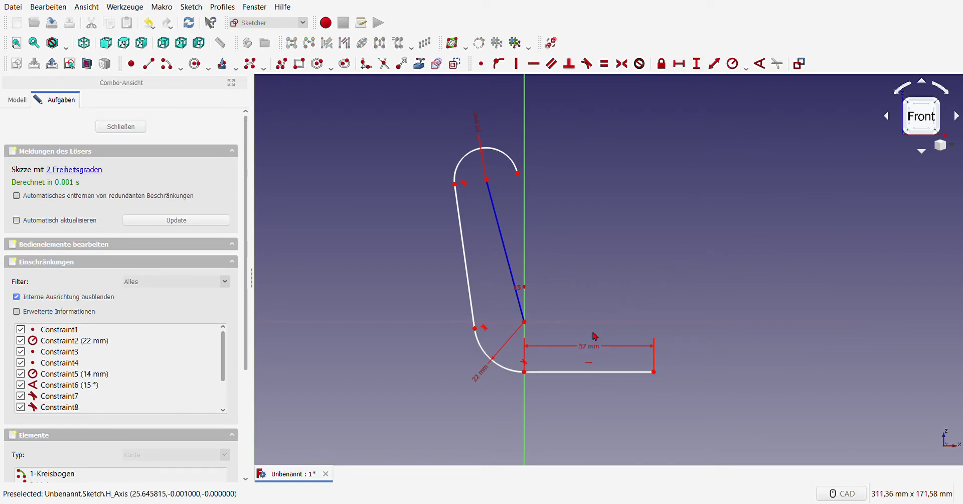
{"action": "left_click", "coordinate": [502, 236]}
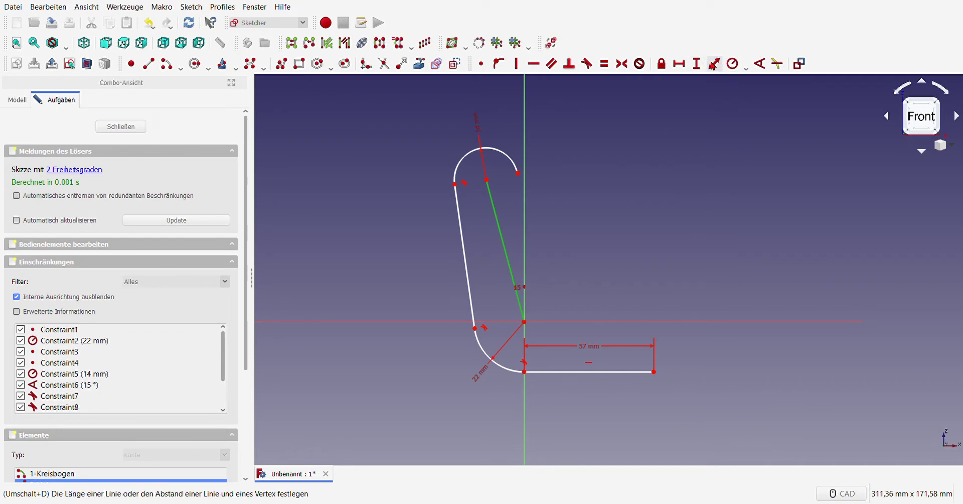
{"action": "left_click", "coordinate": [714, 63]}
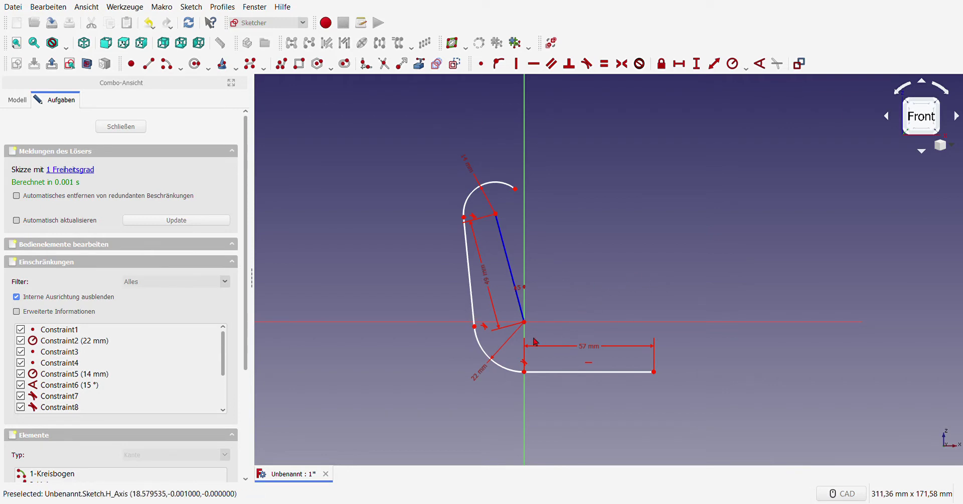
- Draw a concave arc from the hook top down-right, meeting the hook perpendicularly
{"action": "left_click", "coordinate": [178, 67]}
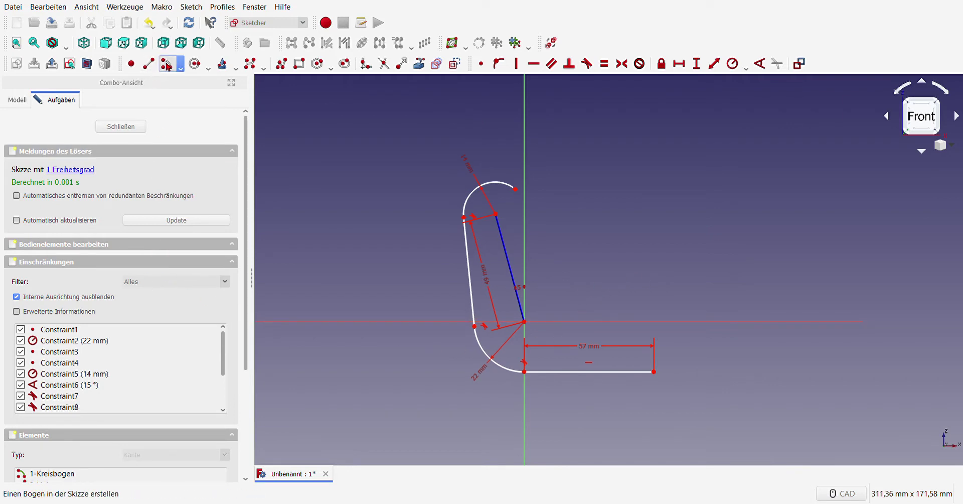
{"action": "left_click", "coordinate": [686, 172]}
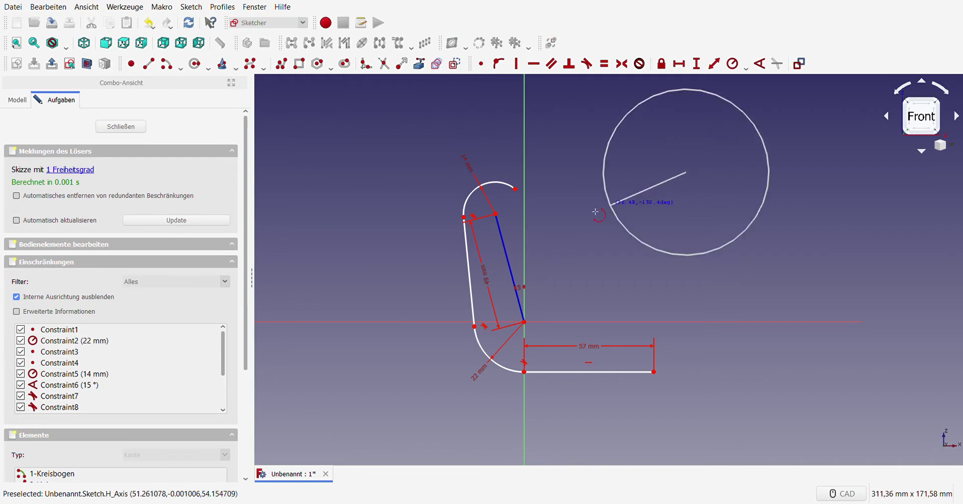
{"action": "left_click", "coordinate": [531, 211]}
{"action": "left_click", "coordinate": [664, 282]}
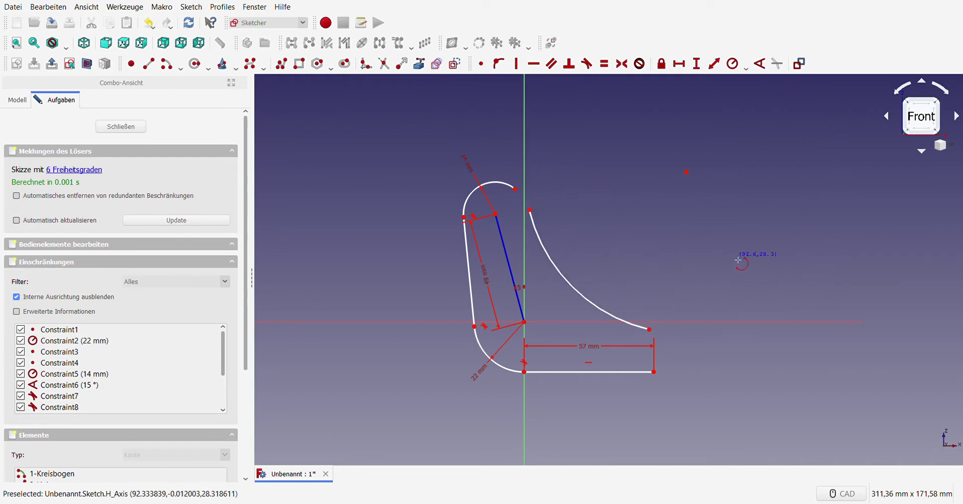
{"action": "left_click", "coordinate": [568, 70]}
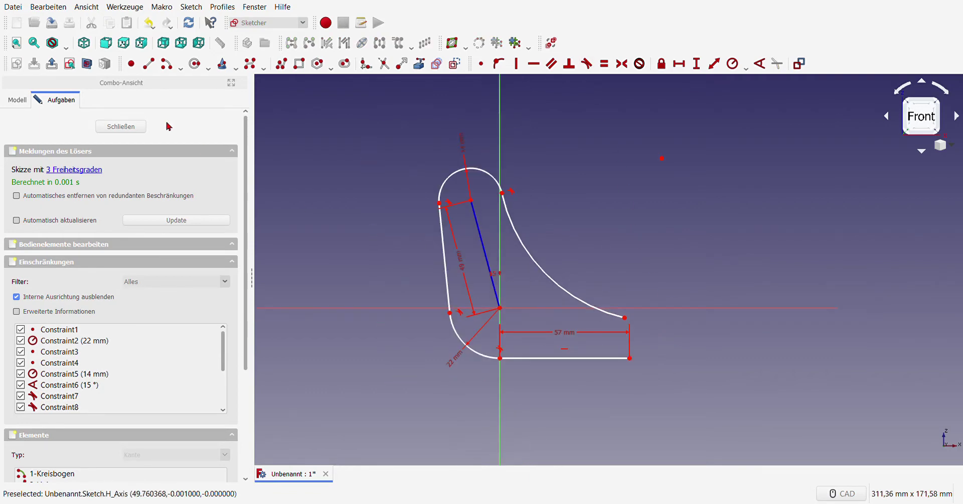
- Draw a short vertical right edge down from the arc's lower end
{"action": "left_click", "coordinate": [149, 64]}
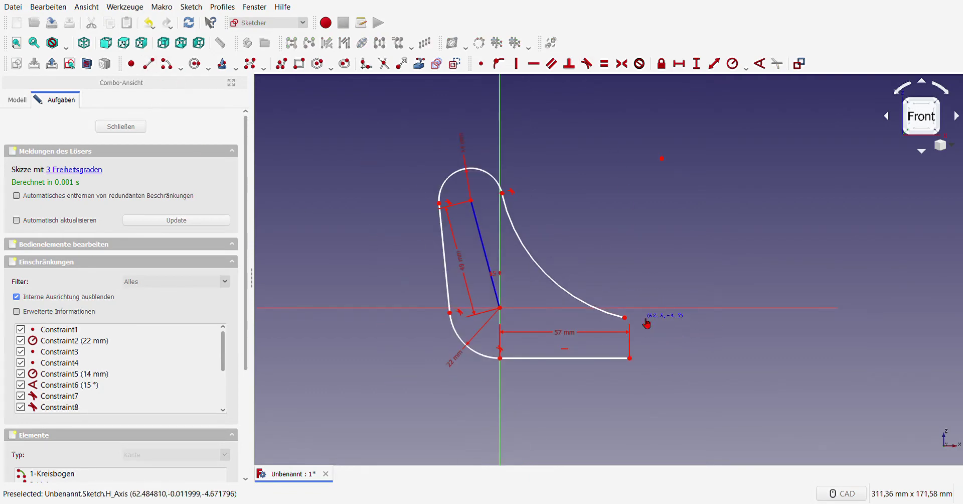
{"action": "left_click", "coordinate": [642, 318]}
{"action": "left_click", "coordinate": [643, 352]}
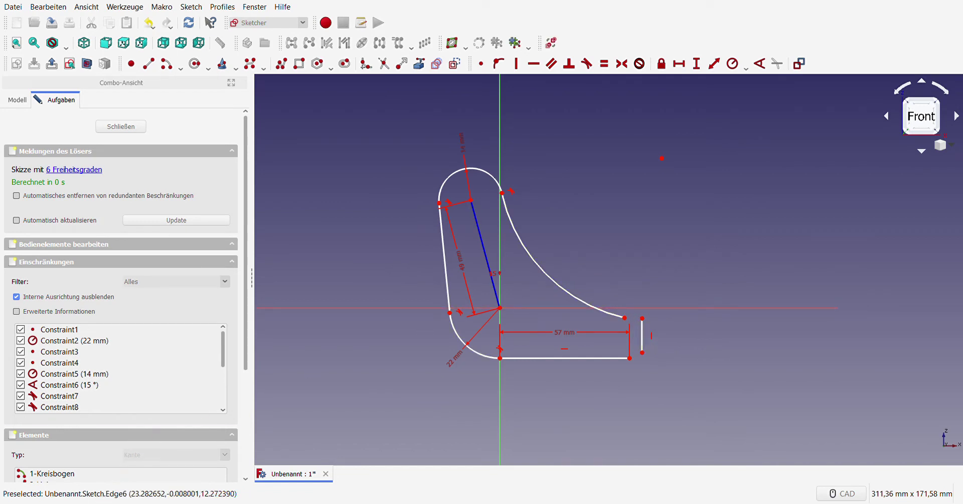
- Fix the concave arc's radius at 67 mm and make the corner points coincident
{"action": "left_click", "coordinate": [557, 273]}
{"action": "left_click", "coordinate": [732, 64]}
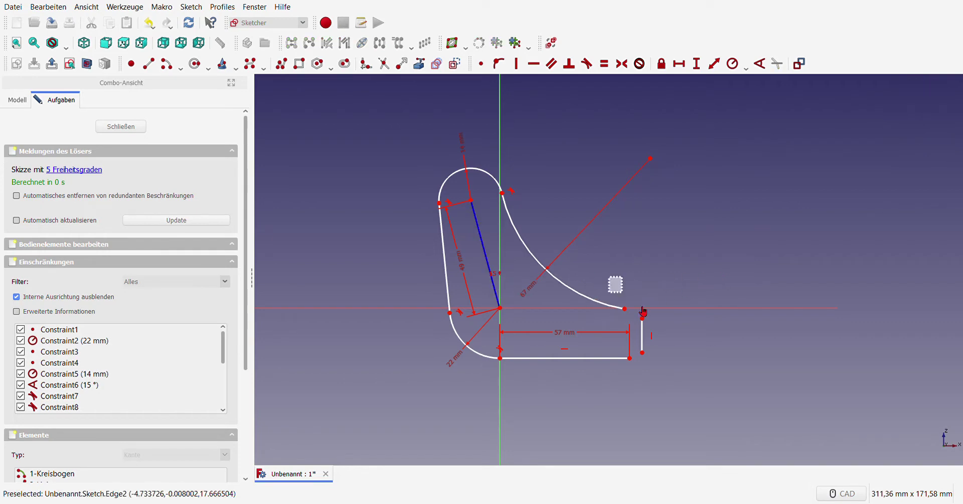
{"action": "left_click", "coordinate": [481, 64]}
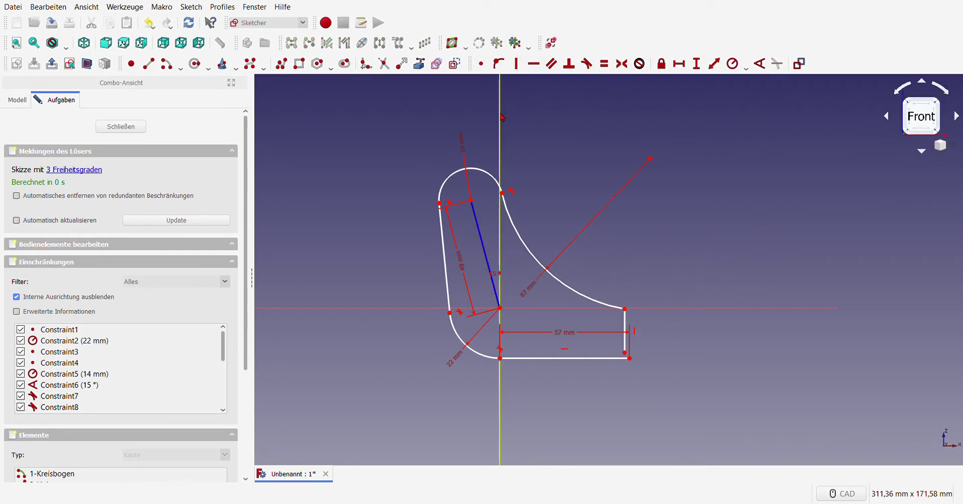
{"action": "left_click_drag", "start_coordinate": [612, 341], "coordinate": [637, 363]}
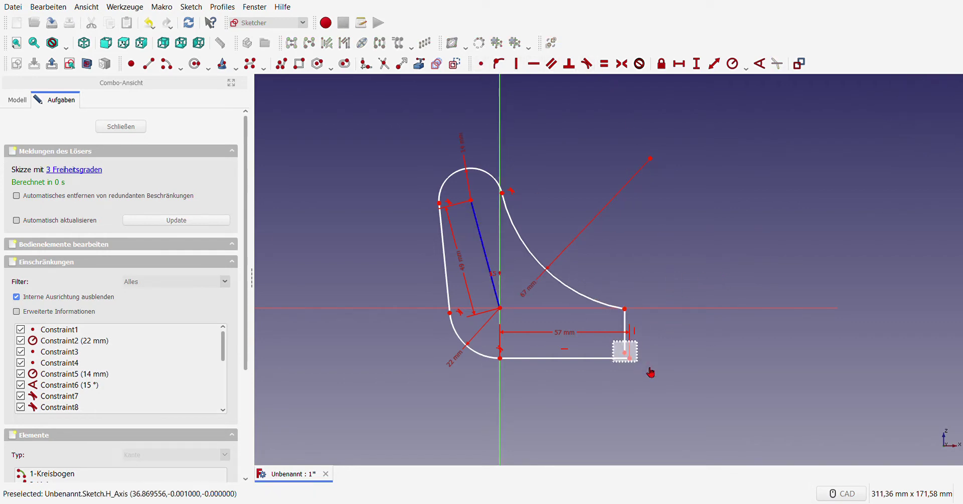
{"action": "left_click", "coordinate": [481, 64]}
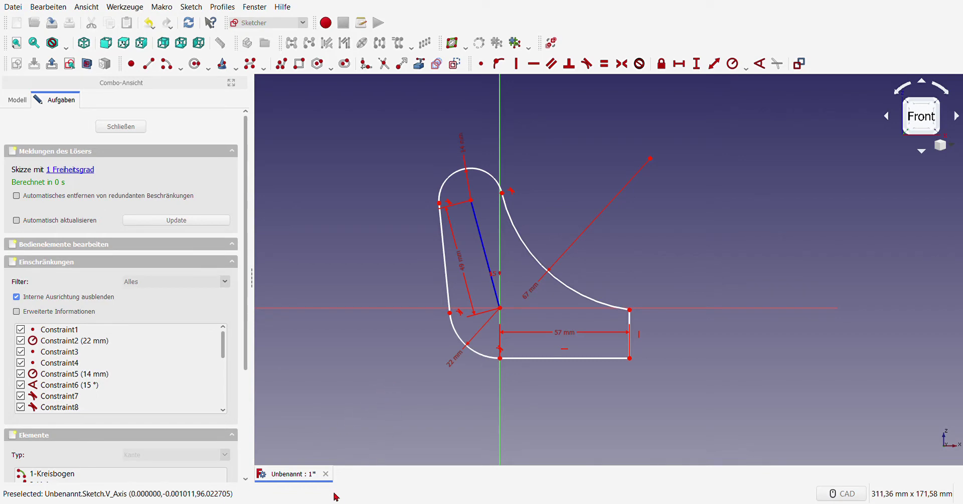
- Give the right vertical edge a 36 mm height and close the sketch
{"action": "left_click", "coordinate": [631, 323]}
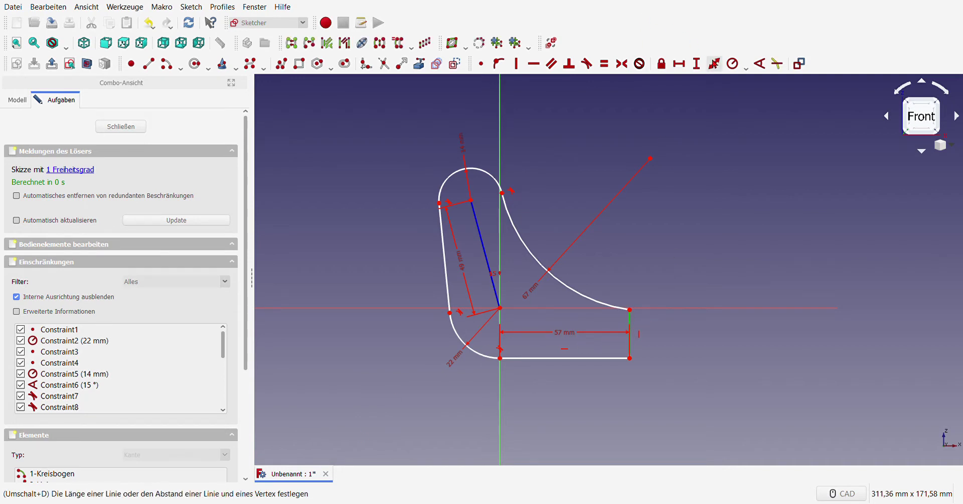
{"action": "left_click", "coordinate": [696, 63]}
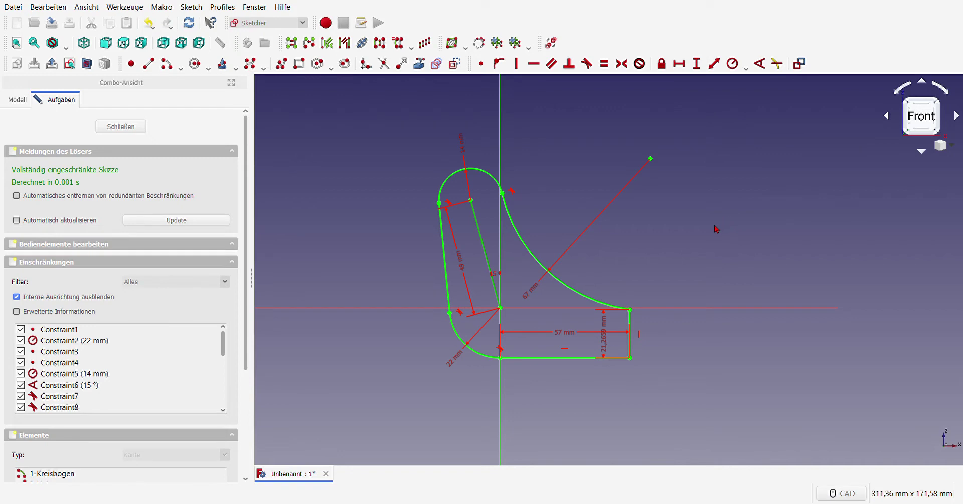
{"action": "type", "text": "36"}
{"action": "key", "text": "Return"}
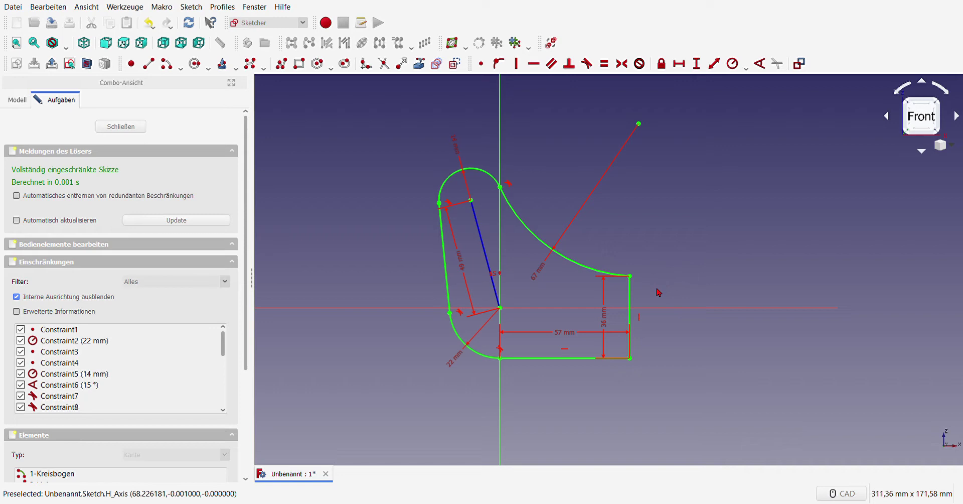
{"action": "left_click", "coordinate": [131, 127]}
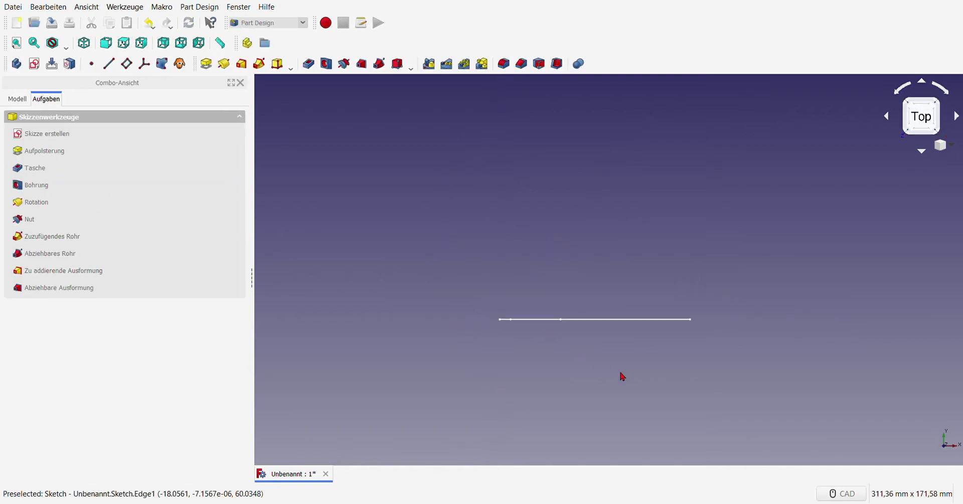
- Pad the hook sketch 28.5 mm symmetrically about the sketch plane
{"action": "middle_click_drag", "start_coordinate": [649, 395], "coordinate": [578, 338]}
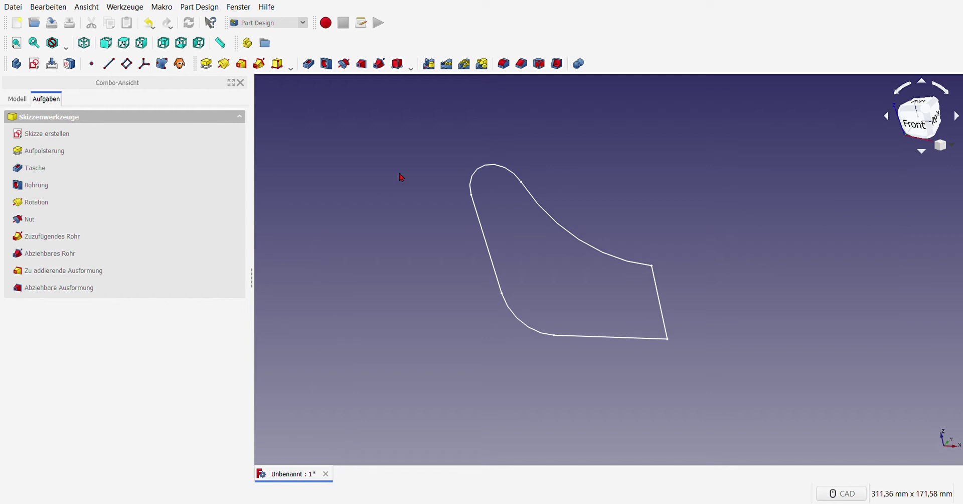
{"action": "left_click", "coordinate": [206, 62]}
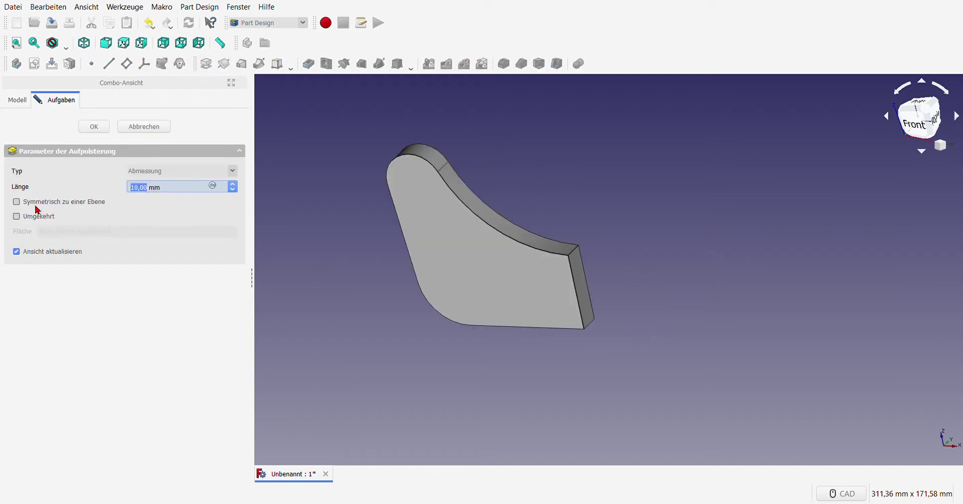
{"action": "left_click", "coordinate": [17, 203]}
{"action": "left_click_drag", "start_coordinate": [178, 188], "coordinate": [119, 190]}
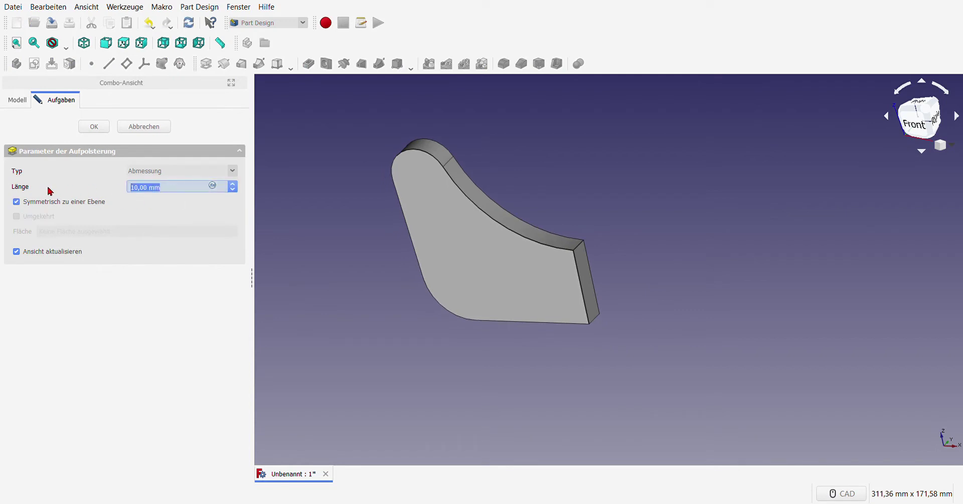
{"action": "type", "text": "28,58"}
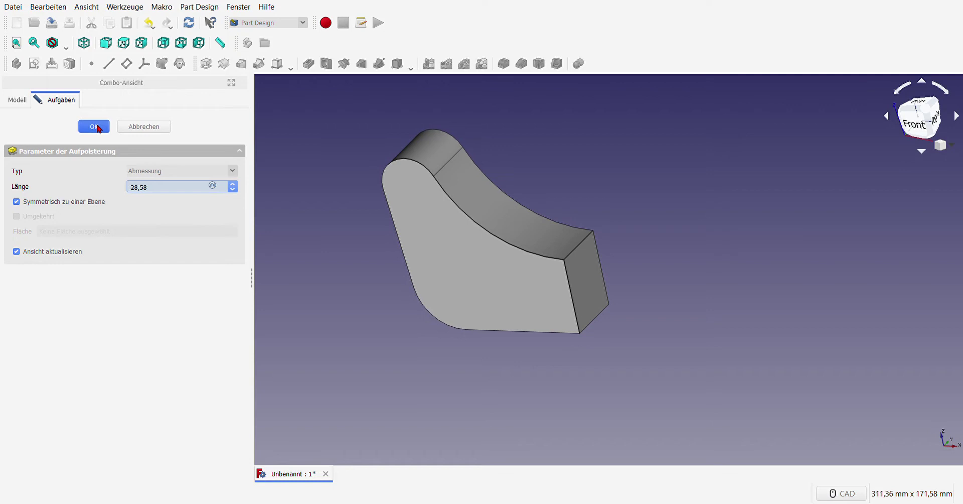
{"action": "left_click", "coordinate": [97, 126]}
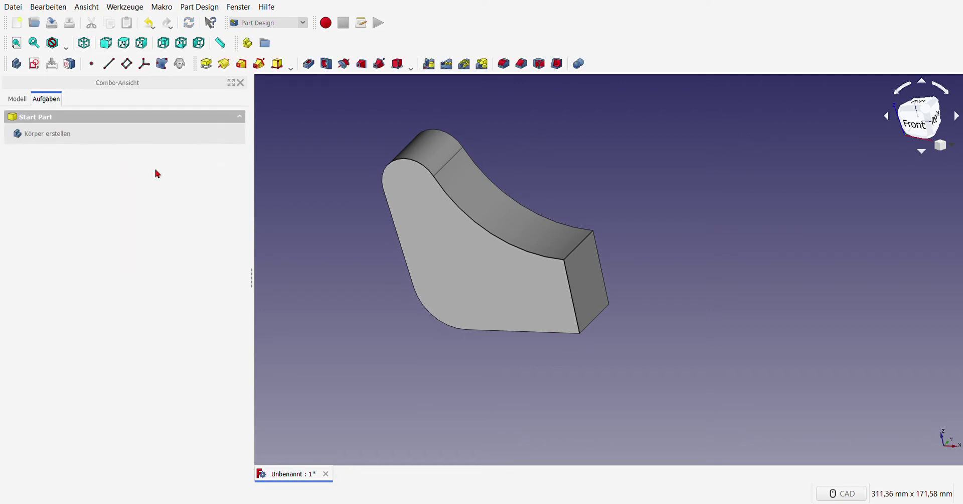
{"action": "scroll", "coordinate": [368, 317], "scroll_direction": "down", "scroll_amount": 5}
{"action": "scroll", "coordinate": [358, 305], "scroll_direction": "up", "scroll_amount": 5}
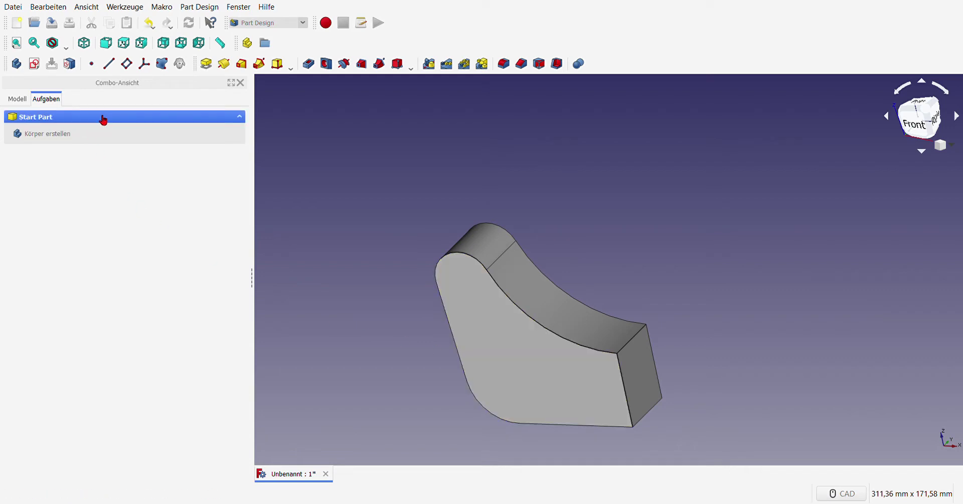
- Open a new empty sketch on the XZ plane of the body
{"action": "left_click", "coordinate": [34, 63]}
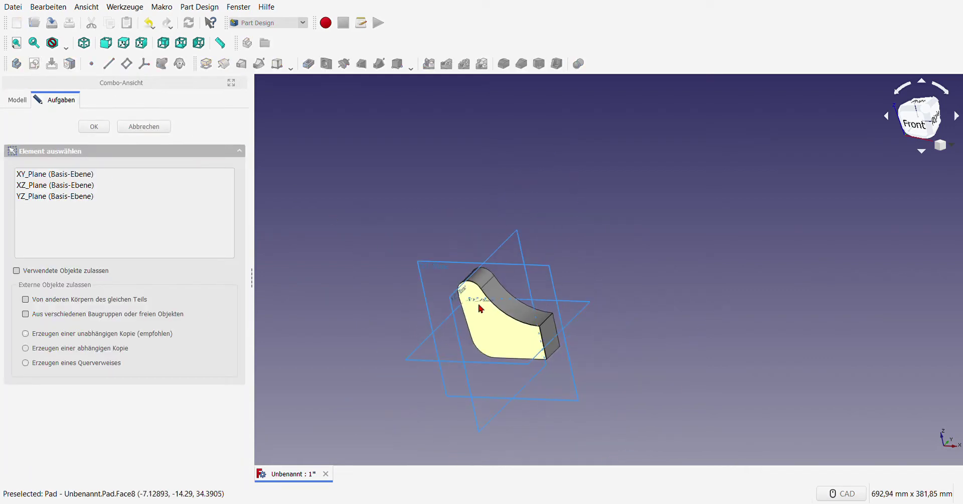
{"action": "left_click", "coordinate": [432, 265]}
{"action": "left_click", "coordinate": [94, 126]}
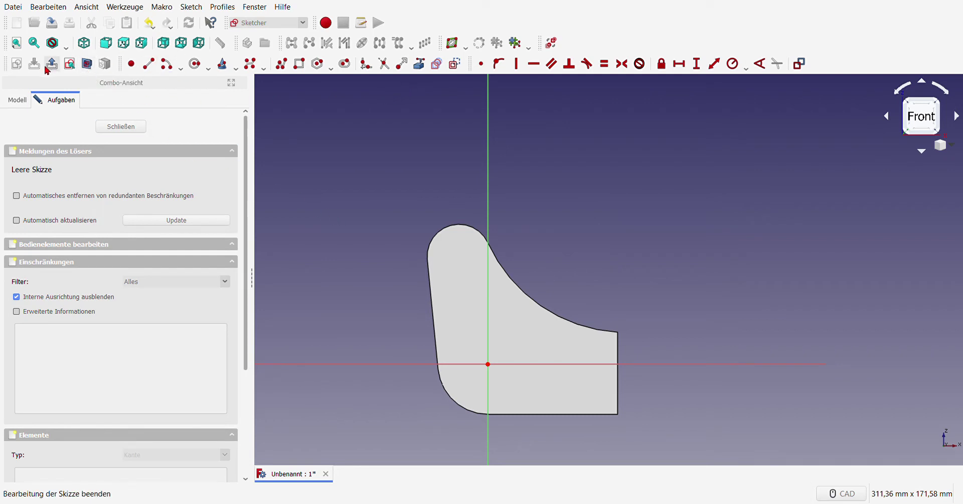
- Draw a small circle in the top lobe and a larger circle at the origin
{"action": "left_click", "coordinate": [195, 63]}
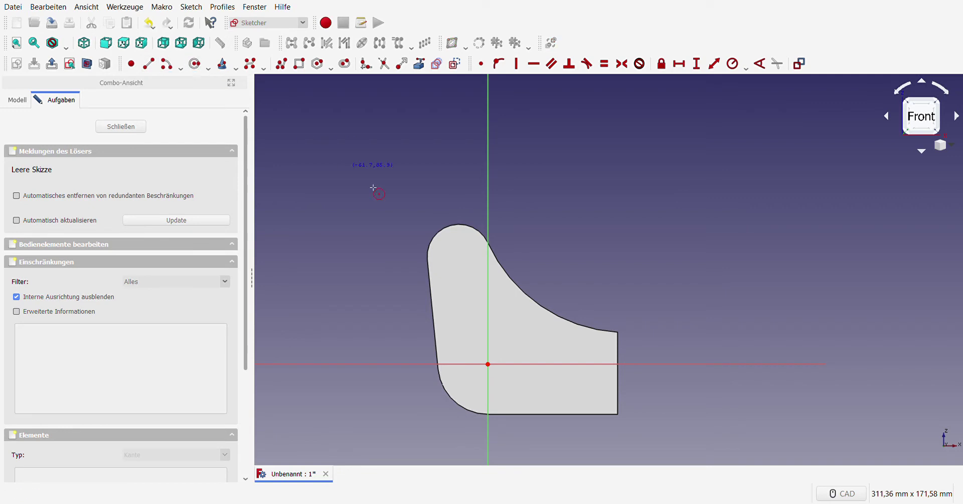
{"action": "left_click", "coordinate": [458, 253]}
{"action": "left_click", "coordinate": [469, 253]}
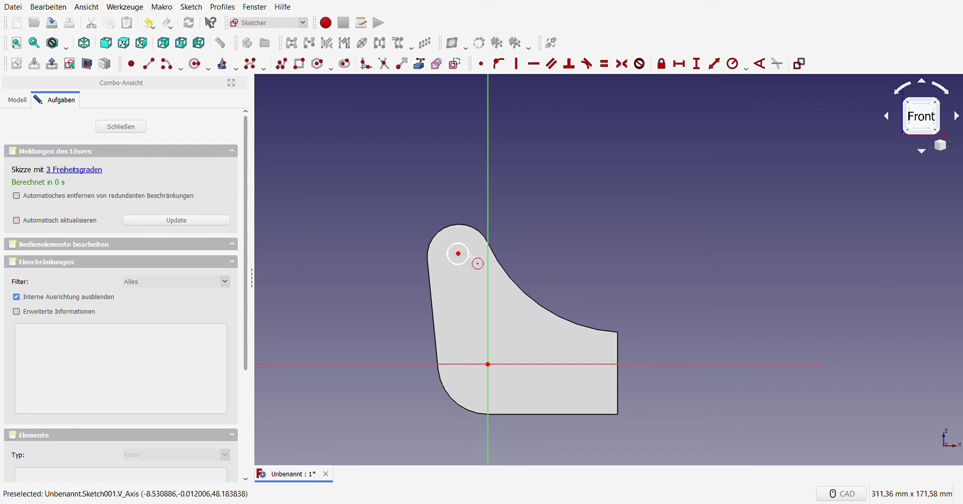
{"action": "left_click", "coordinate": [488, 363]}
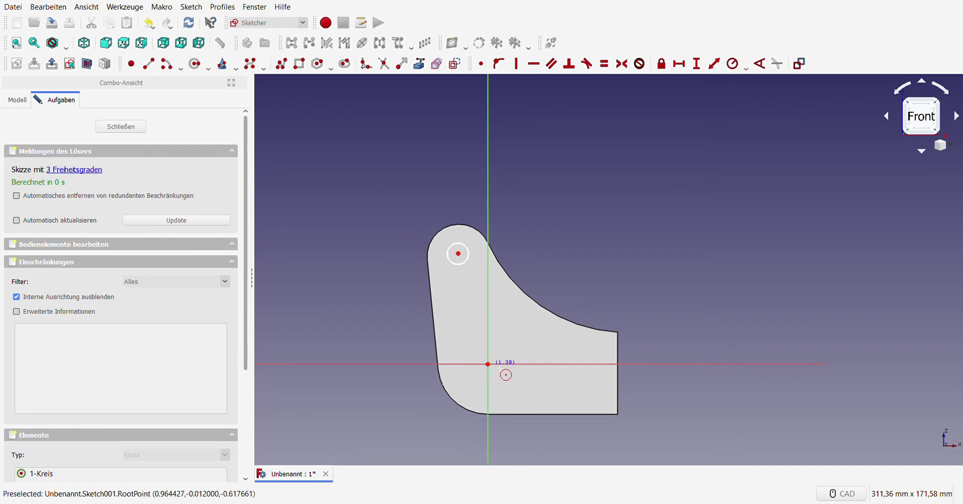
{"action": "left_click", "coordinate": [510, 366]}
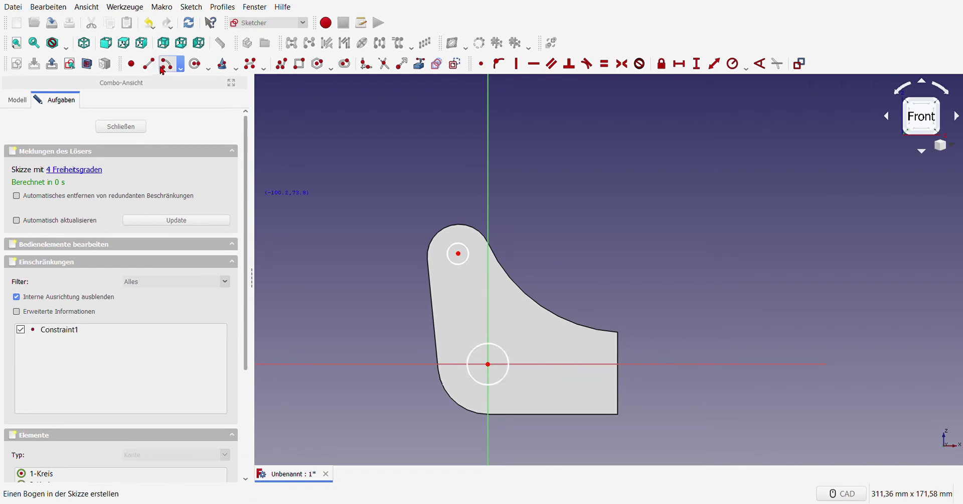
- Outline a U-shaped slot near the right edge with an arc, two sides and a closing line
{"action": "left_click", "coordinate": [575, 375]}
{"action": "left_click", "coordinate": [578, 353]}
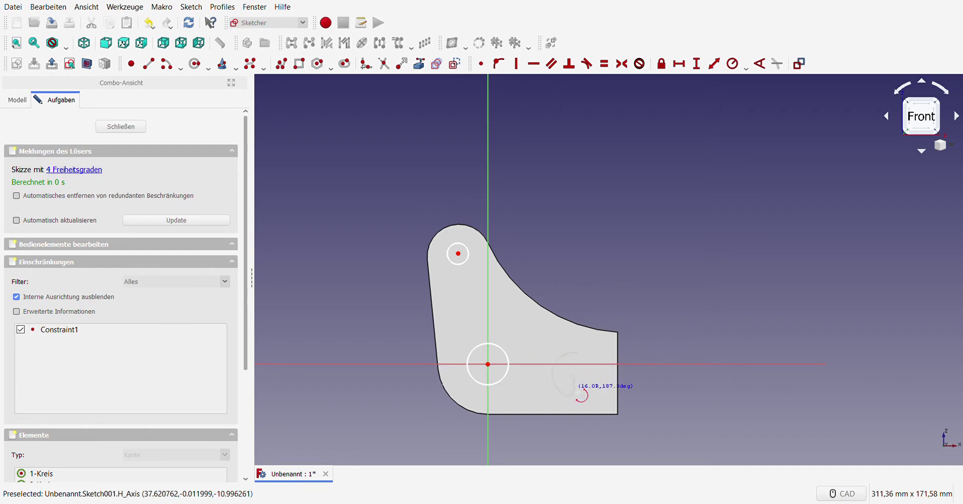
{"action": "left_click", "coordinate": [583, 394]}
{"action": "left_click", "coordinate": [148, 64]}
{"action": "left_click", "coordinate": [578, 353]}
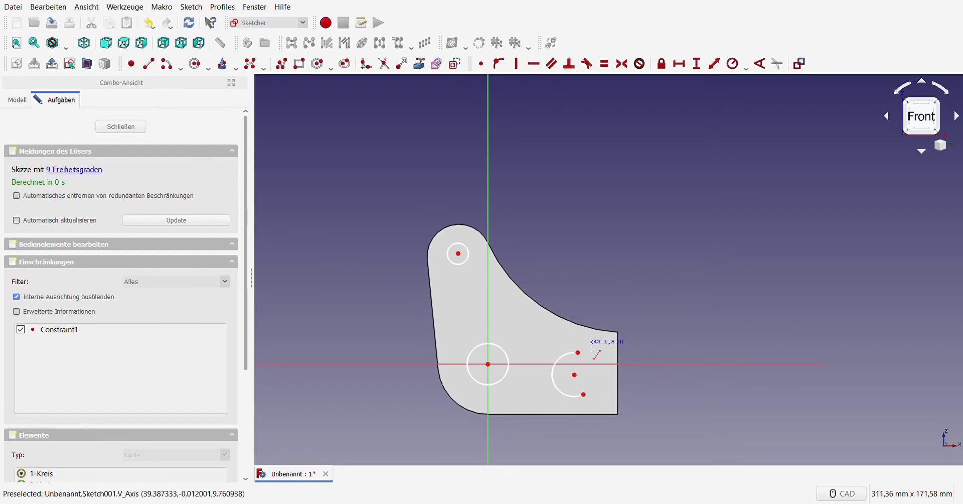
{"action": "left_click", "coordinate": [613, 353]}
{"action": "left_click", "coordinate": [583, 394]}
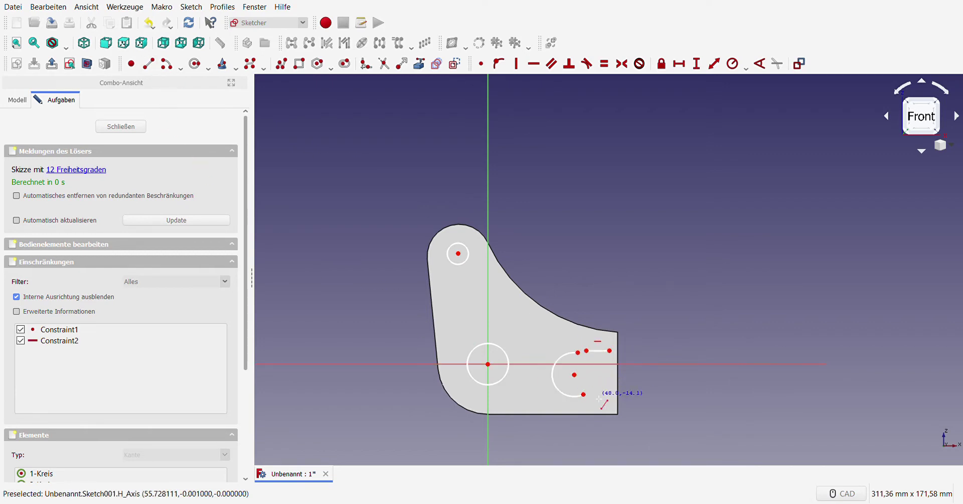
{"action": "left_click", "coordinate": [611, 395]}
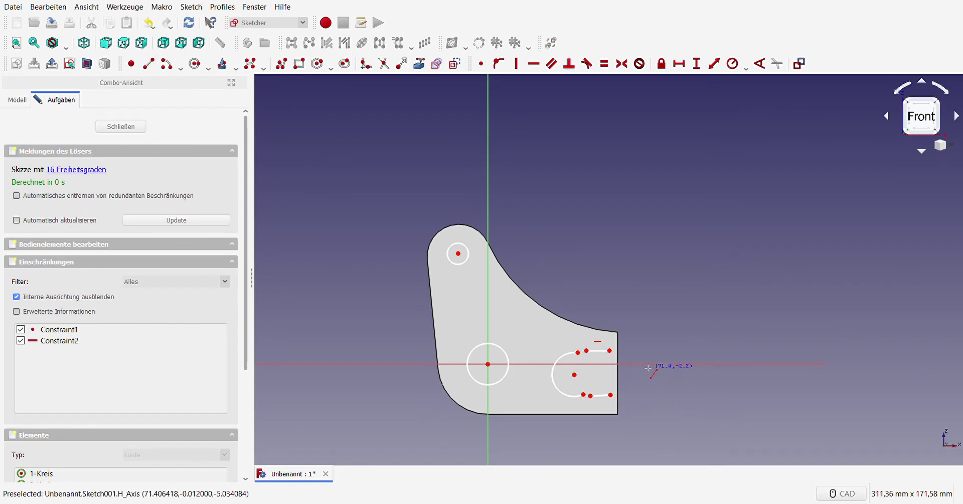
{"action": "left_click", "coordinate": [625, 354]}
{"action": "left_click", "coordinate": [626, 396]}
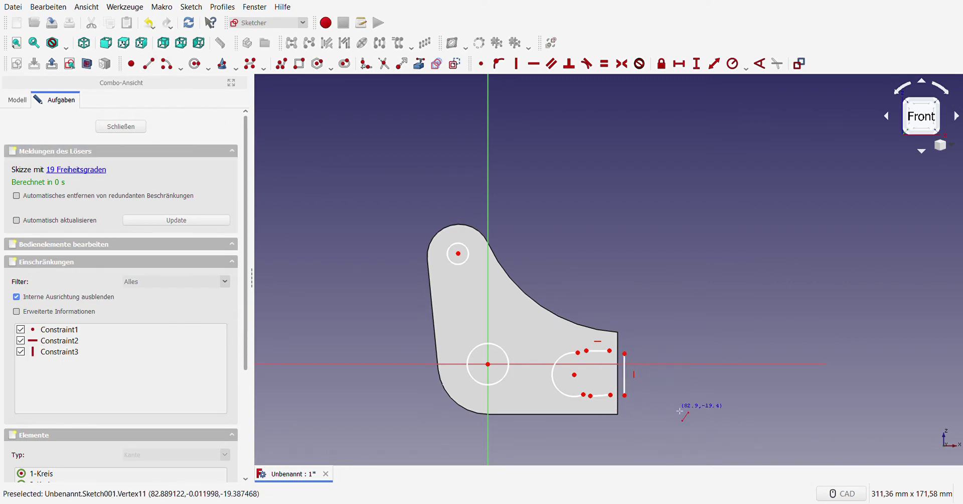
{"action": "right_click", "coordinate": [678, 404]}
- Join the closing line to the upper side and make the slot arc tangent to both sides
{"action": "left_click_drag", "start_coordinate": [610, 346], "coordinate": [648, 361]}
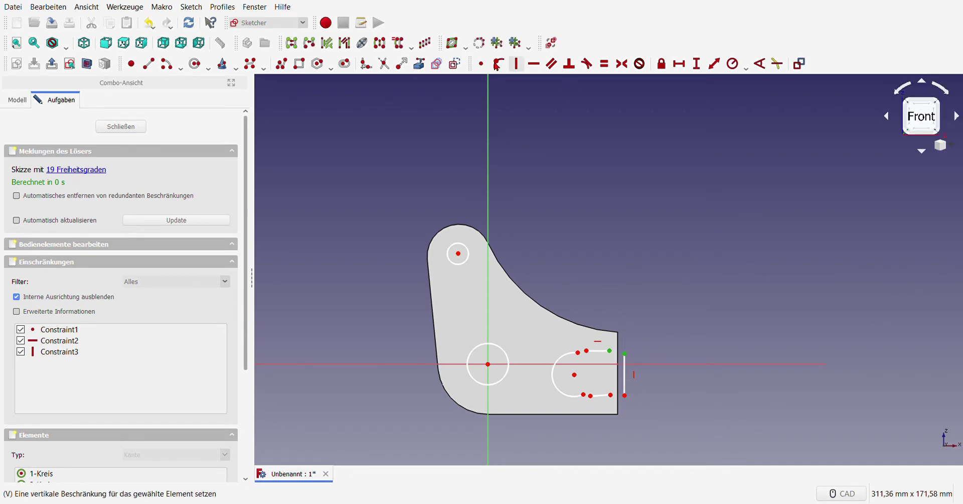
{"action": "left_click", "coordinate": [481, 63]}
{"action": "left_click_drag", "start_coordinate": [570, 335], "coordinate": [588, 357]}
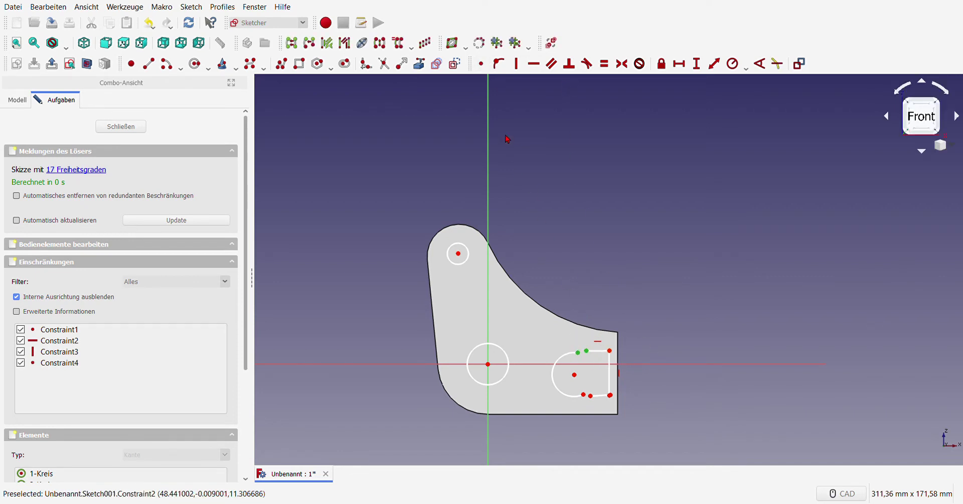
{"action": "left_click", "coordinate": [586, 63]}
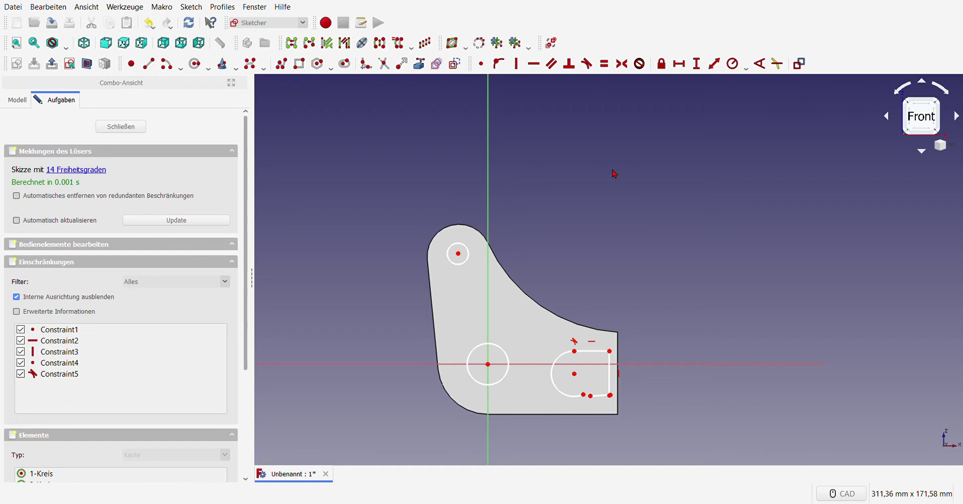
{"action": "left_click", "coordinate": [587, 394]}
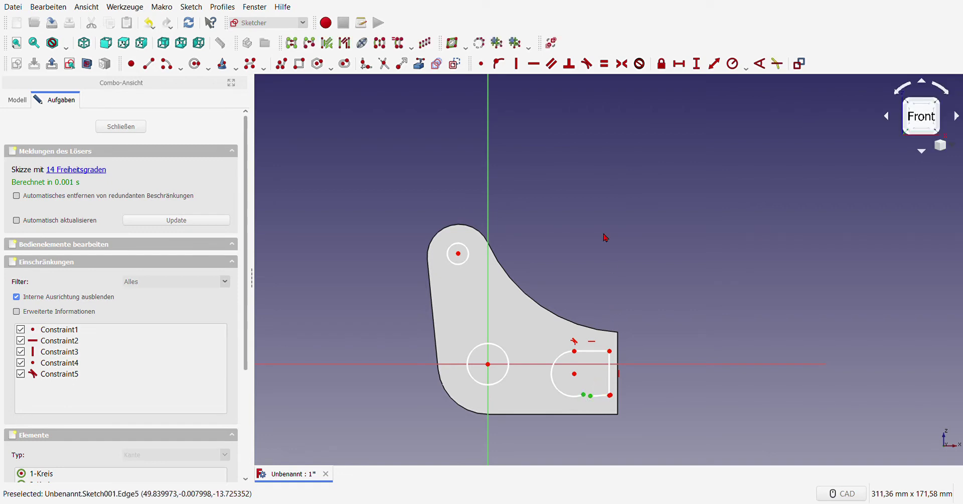
{"action": "left_click", "coordinate": [587, 64]}
- Make the lower slot line horizontal and coincident with the closing line
{"action": "left_click", "coordinate": [603, 407]}
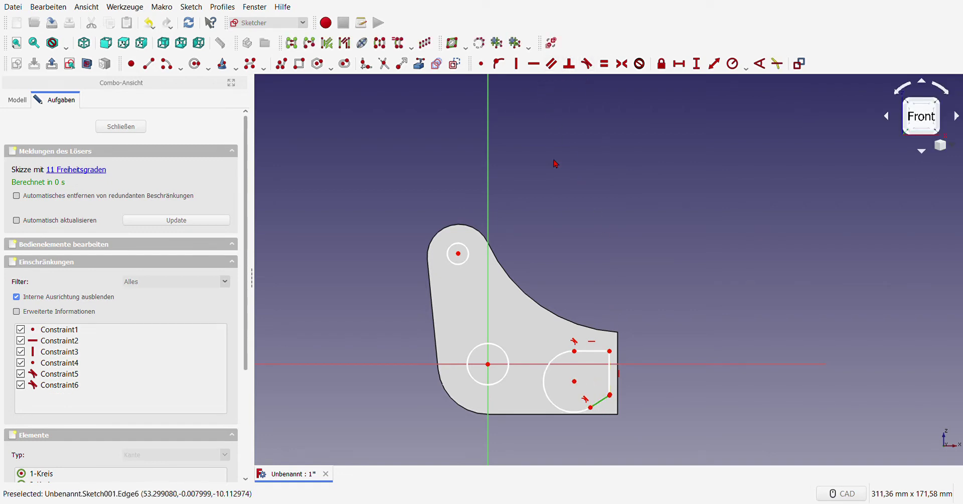
{"action": "left_click", "coordinate": [534, 63]}
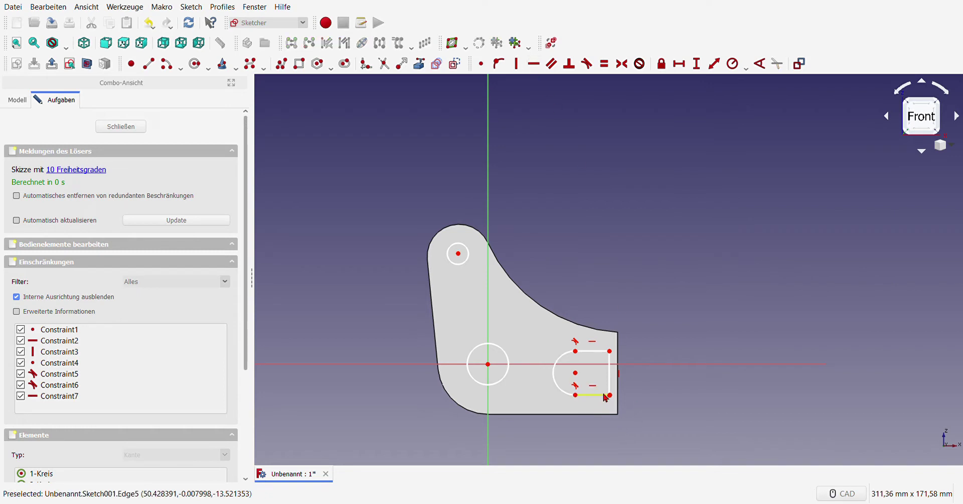
{"action": "left_click", "coordinate": [611, 396]}
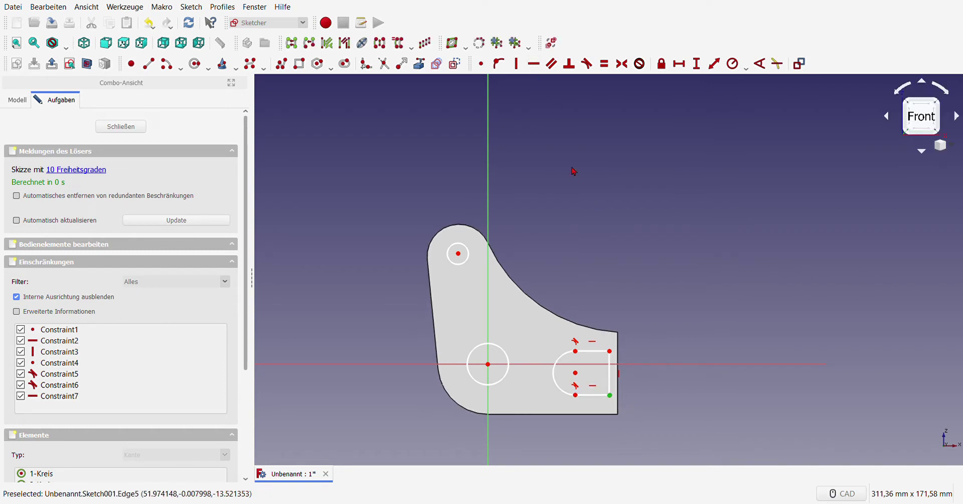
{"action": "left_click", "coordinate": [481, 63]}
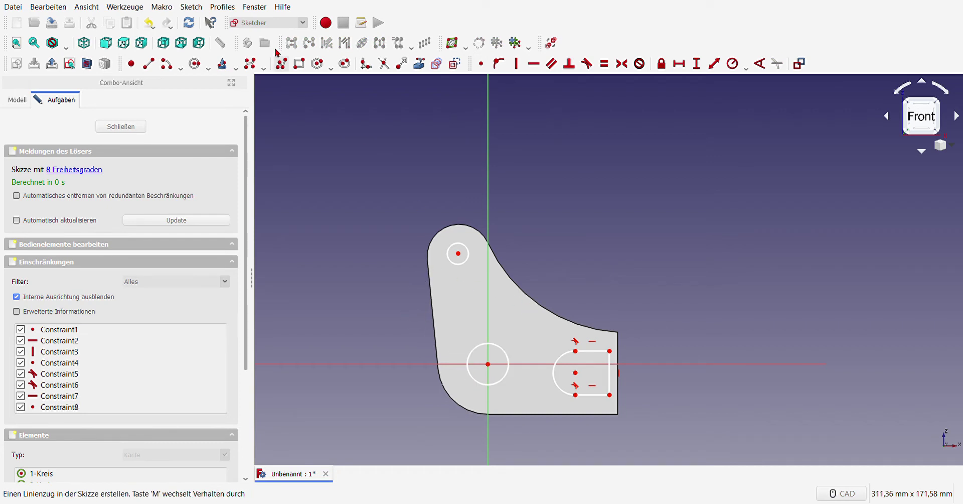
- Reference the bracket's top arc and lower-left round, and centre the small hole on the top arc
{"action": "left_click", "coordinate": [420, 63]}
{"action": "left_click", "coordinate": [466, 226]}
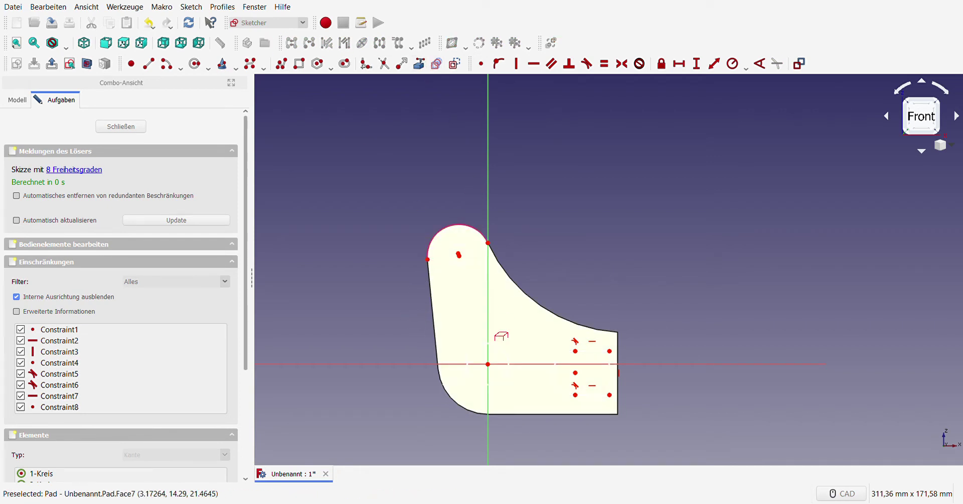
{"action": "left_click", "coordinate": [461, 409]}
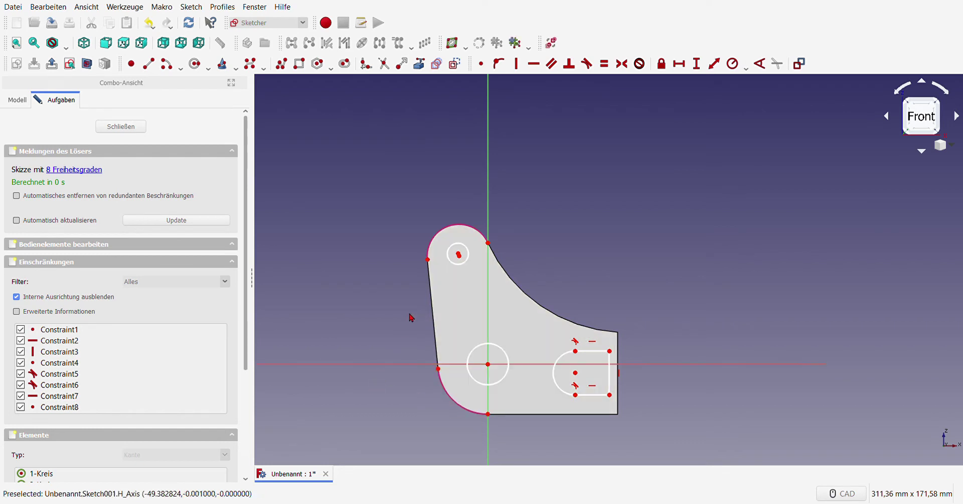
{"action": "right_click", "coordinate": [462, 257]}
{"action": "left_click", "coordinate": [459, 255]}
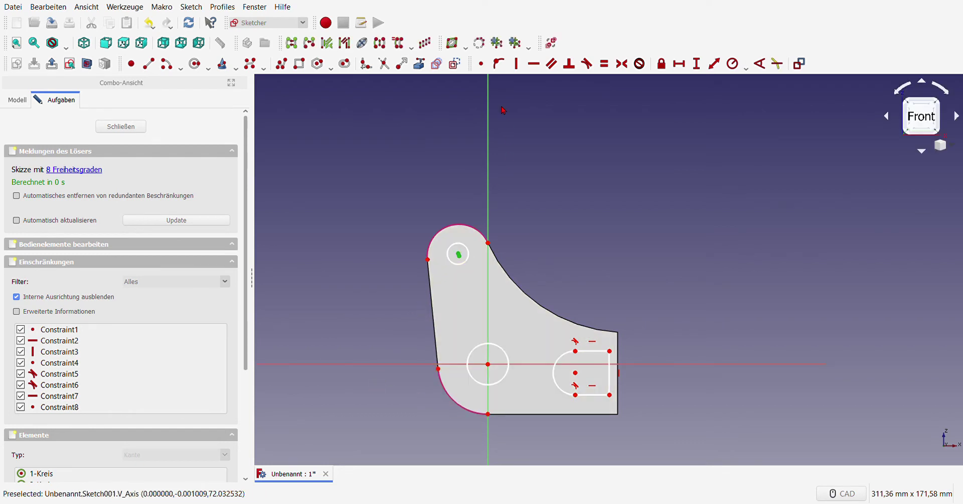
{"action": "left_click", "coordinate": [498, 63]}
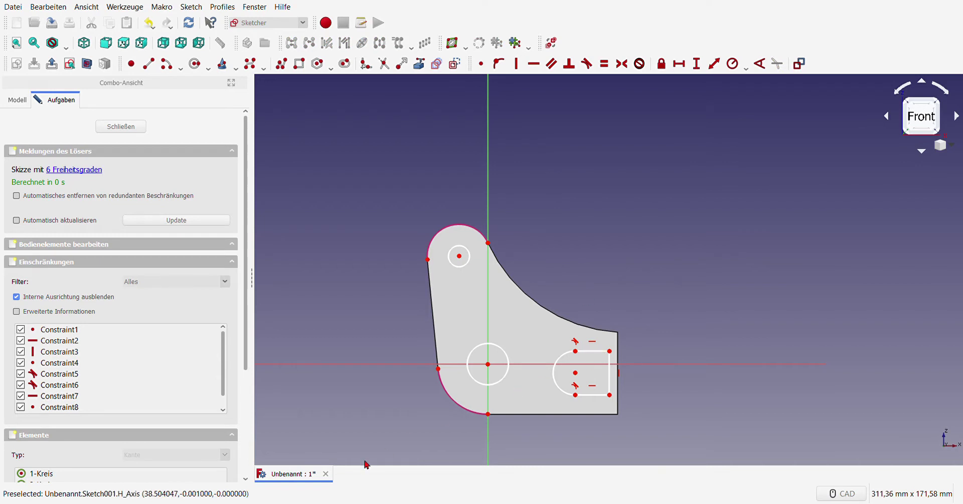
- Reference the bracket's right edge and put the slot's upper endpoint on it
{"action": "left_click", "coordinate": [419, 64]}
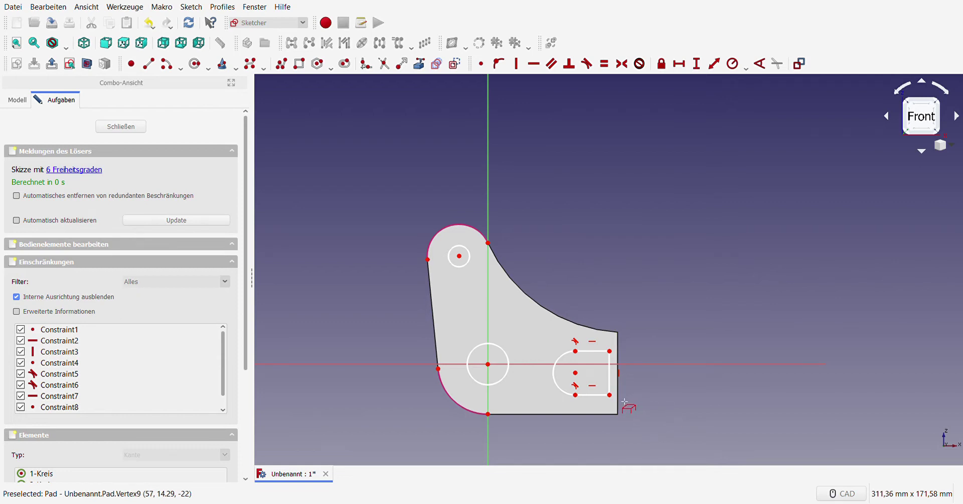
{"action": "left_click", "coordinate": [618, 401]}
{"action": "right_click", "coordinate": [723, 403]}
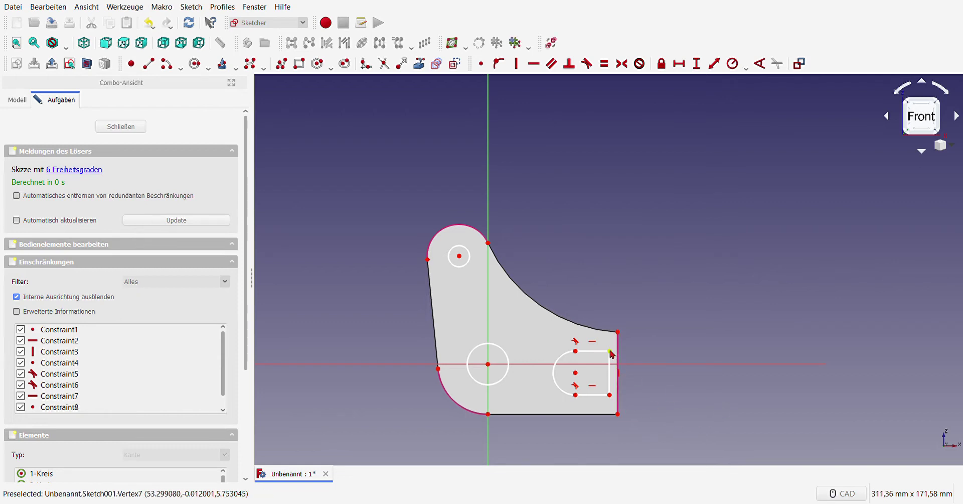
{"action": "left_click", "coordinate": [610, 351]}
{"action": "left_click", "coordinate": [619, 357]}
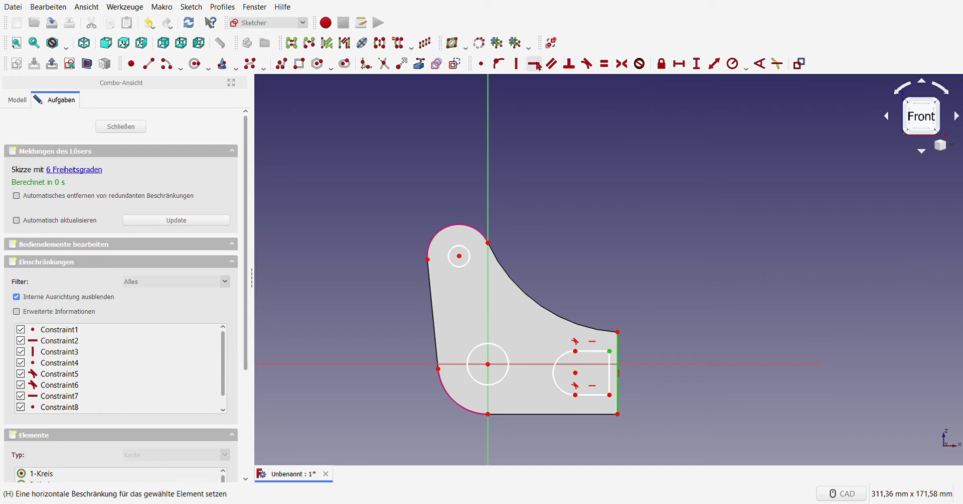
{"action": "left_click", "coordinate": [499, 63]}
{"action": "scroll", "coordinate": [594, 393], "scroll_direction": "up", "scroll_amount": 2}
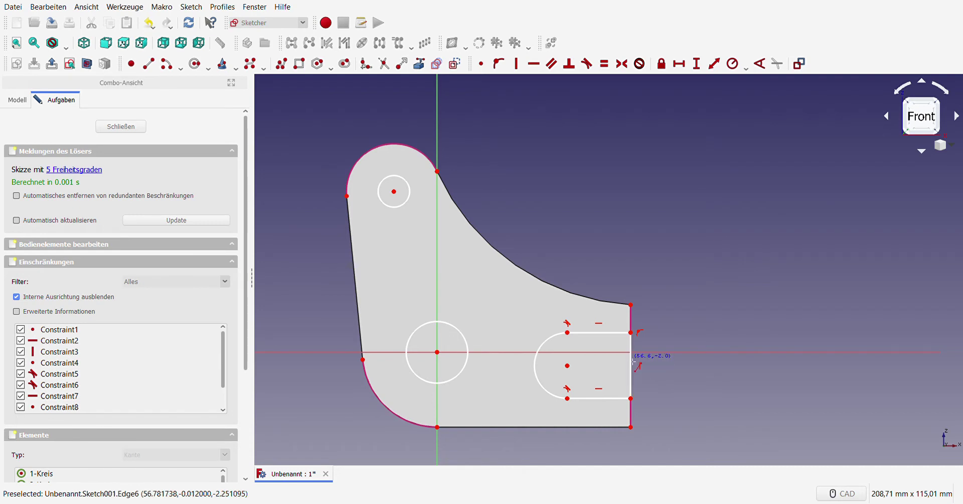
- Draw a horizontal line from the right edge with the slot arc's centre on it
{"action": "left_click", "coordinate": [631, 369]}
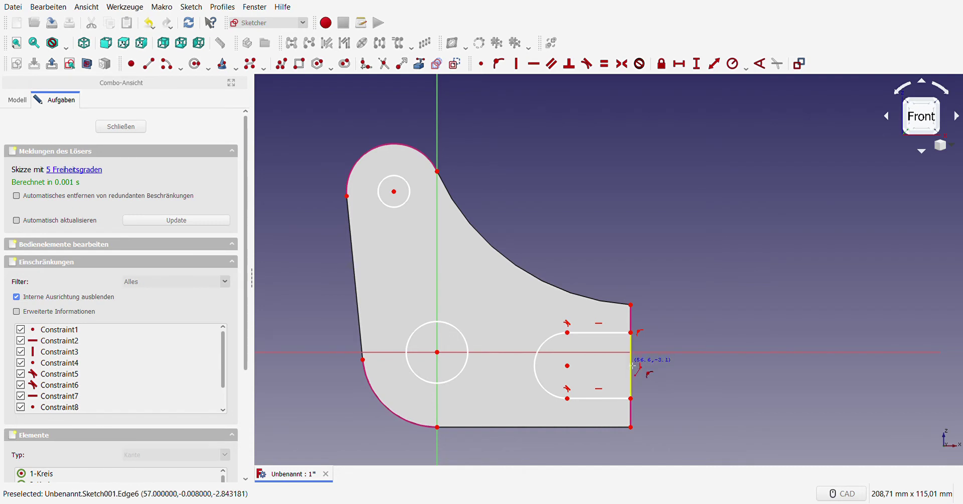
{"action": "left_click", "coordinate": [567, 365]}
{"action": "right_click", "coordinate": [697, 350]}
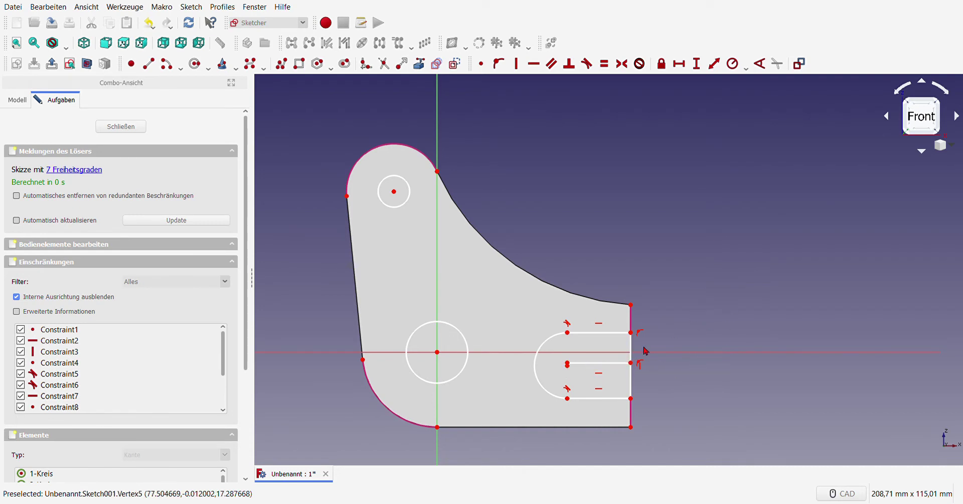
{"action": "left_click", "coordinate": [567, 364]}
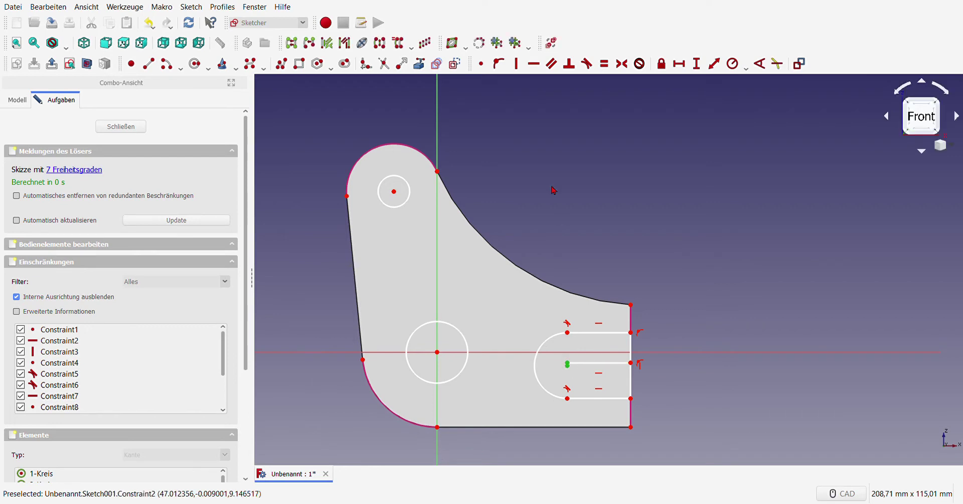
{"action": "left_click", "coordinate": [480, 63]}
{"action": "scroll", "coordinate": [623, 387], "scroll_direction": "up", "scroll_amount": 4}
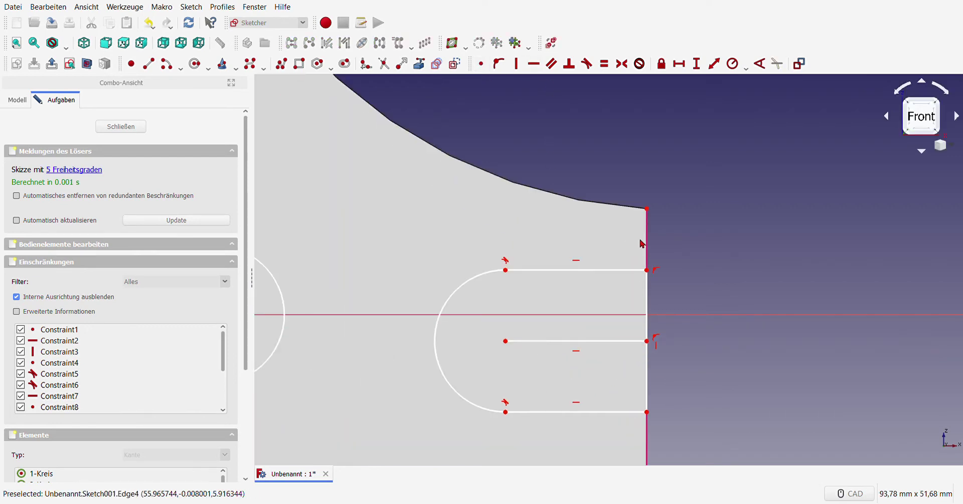
{"action": "scroll", "coordinate": [617, 269], "scroll_direction": "down", "scroll_amount": 2}
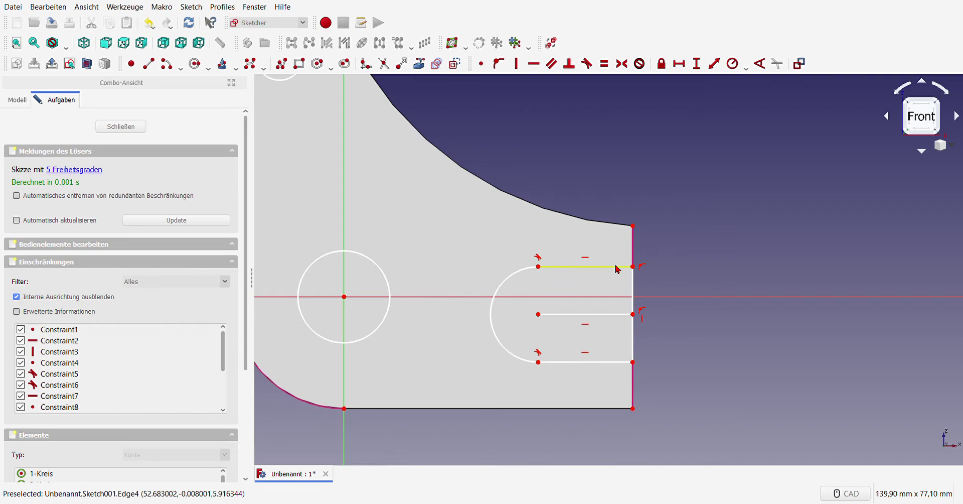
- Make the slot's middle line symmetric about the right edge and delete redundant Constraint12
{"action": "left_click", "coordinate": [633, 226]}
{"action": "left_click", "coordinate": [634, 409]}
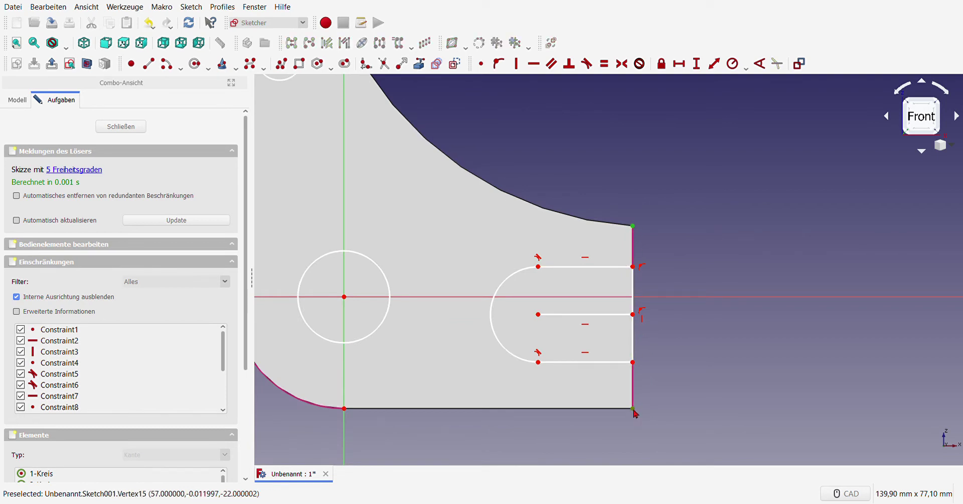
{"action": "left_click", "coordinate": [598, 316]}
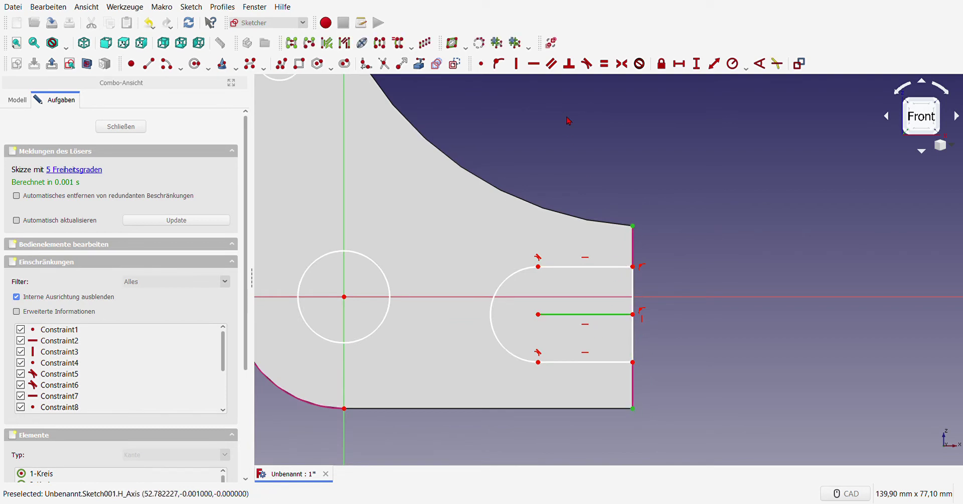
{"action": "left_click", "coordinate": [623, 63]}
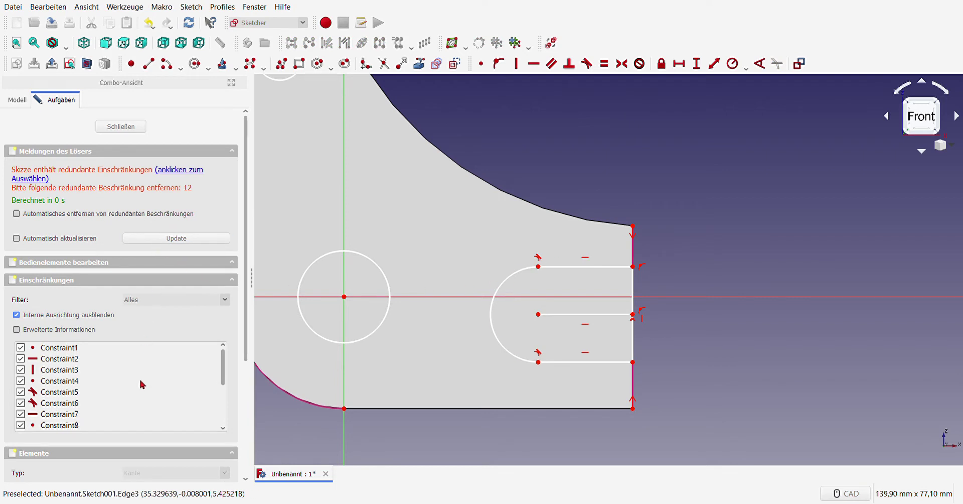
{"action": "scroll", "coordinate": [142, 383], "scroll_direction": "down", "scroll_amount": 3}
{"action": "left_click", "coordinate": [117, 345]}
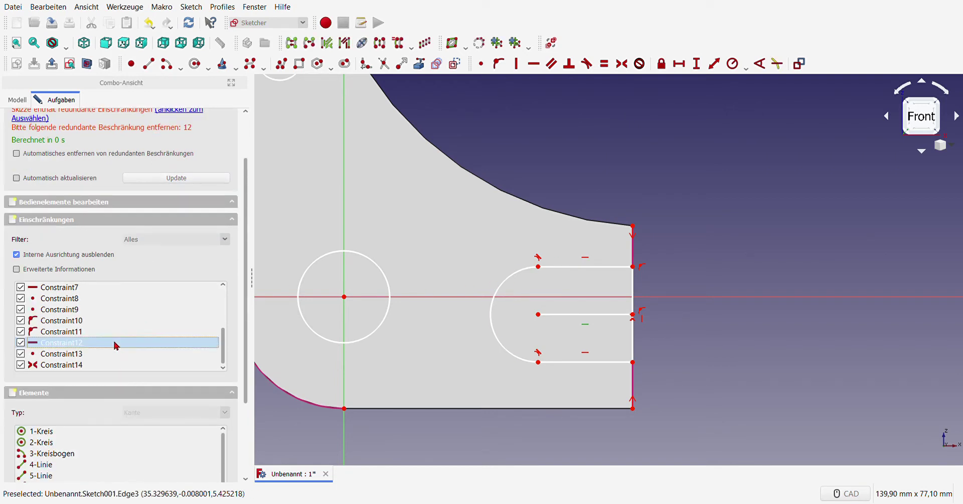
{"action": "key", "text": "Delete"}
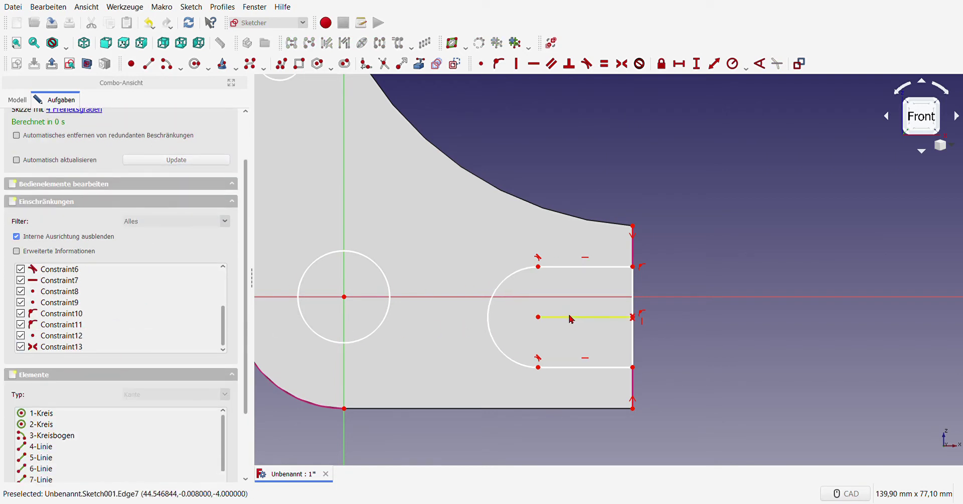
- Turn the middle line into construction geometry and give it a 22 mm horizontal length
{"action": "left_click", "coordinate": [570, 318]}
{"action": "left_click", "coordinate": [455, 63]}
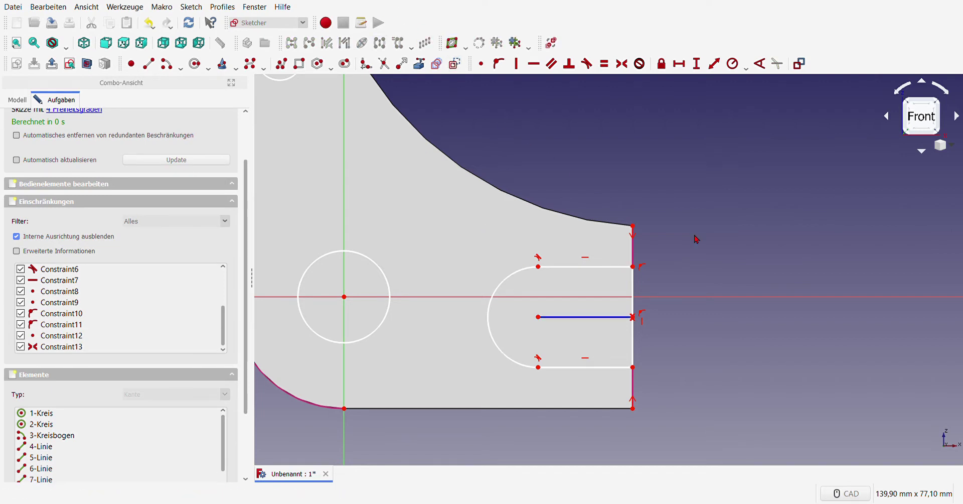
{"action": "scroll", "coordinate": [695, 238], "scroll_direction": "down", "scroll_amount": 3}
{"action": "scroll", "coordinate": [697, 241], "scroll_direction": "up", "scroll_amount": 2}
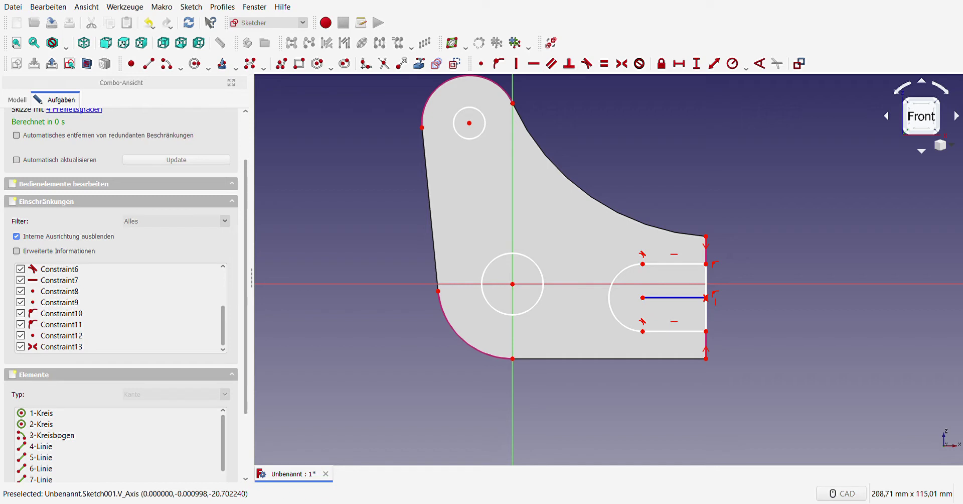
{"action": "left_click", "coordinate": [658, 299]}
{"action": "left_click", "coordinate": [680, 63]}
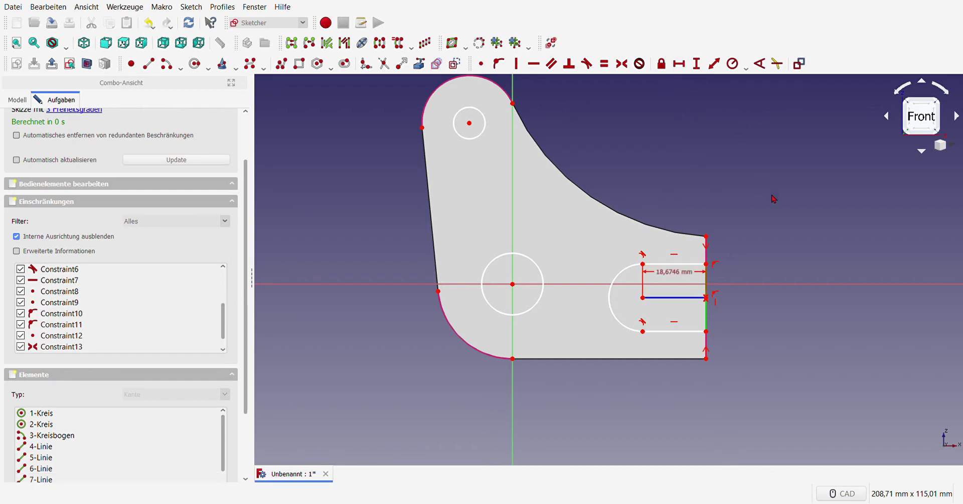
{"action": "type", "text": "22"}
{"action": "key", "text": "Return"}
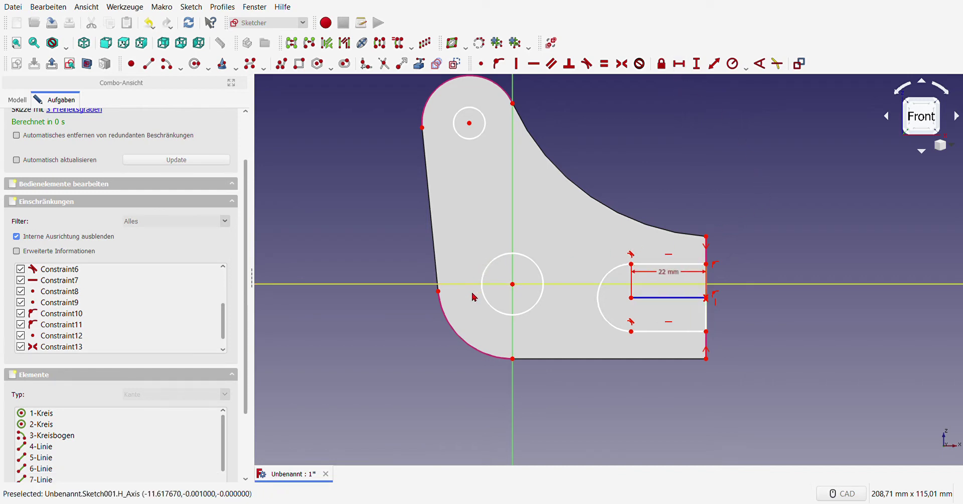
{"action": "scroll", "coordinate": [538, 294], "scroll_direction": "up", "scroll_amount": 2}
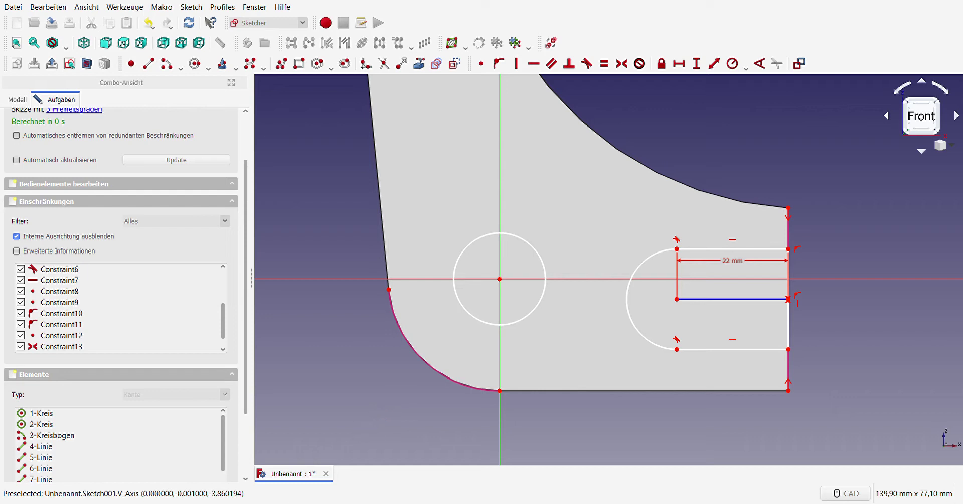
{"action": "scroll", "coordinate": [349, 284], "scroll_direction": "down", "scroll_amount": 4}
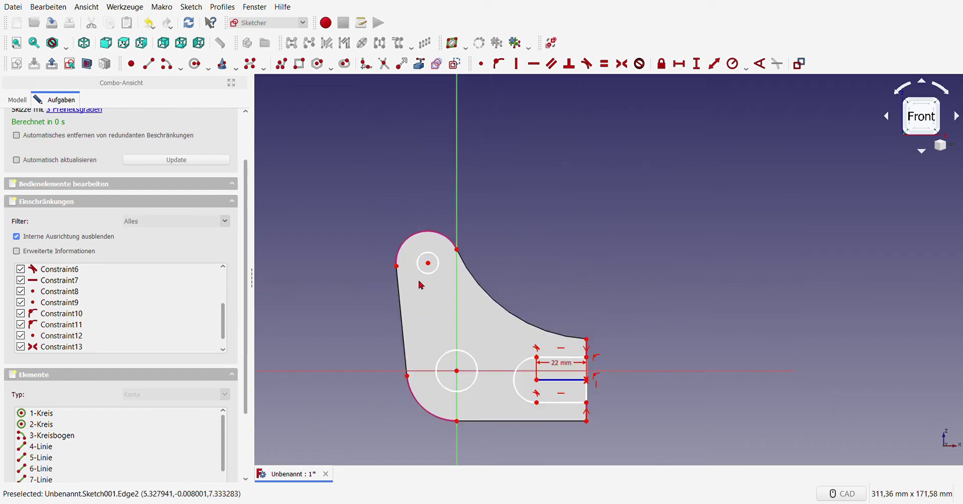
- Make the upper hole equal to the slot arc, then move the 7 mm and 22 mm labels clear
{"action": "left_click", "coordinate": [428, 253]}
{"action": "left_click", "coordinate": [515, 382]}
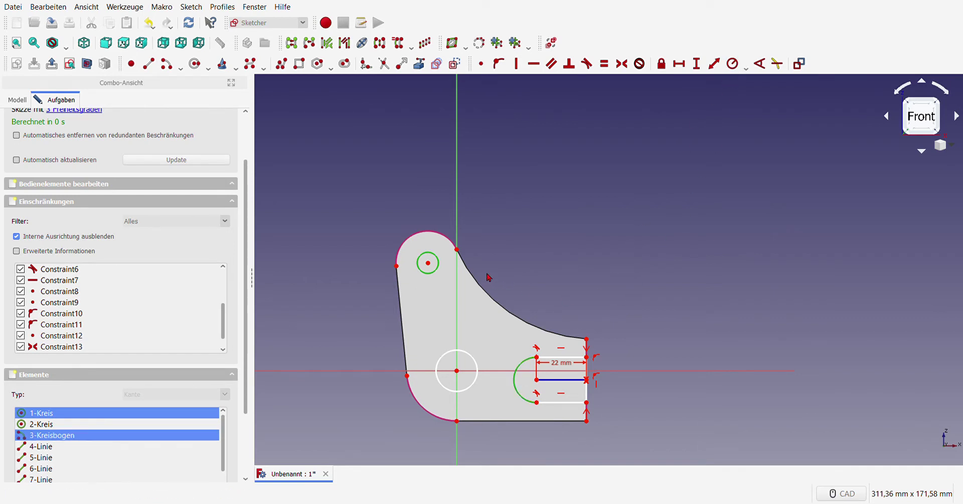
{"action": "key", "text": "e"}
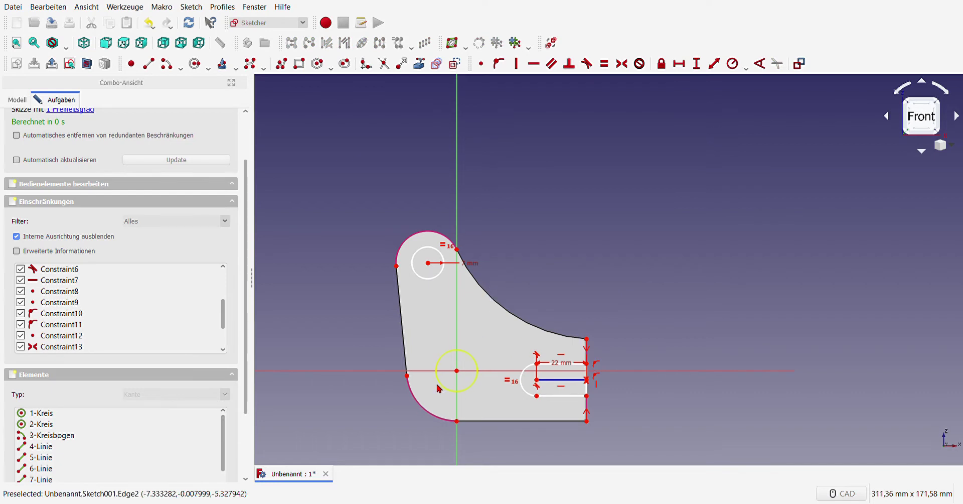
{"action": "scroll", "coordinate": [437, 384], "scroll_direction": "up", "scroll_amount": 2}
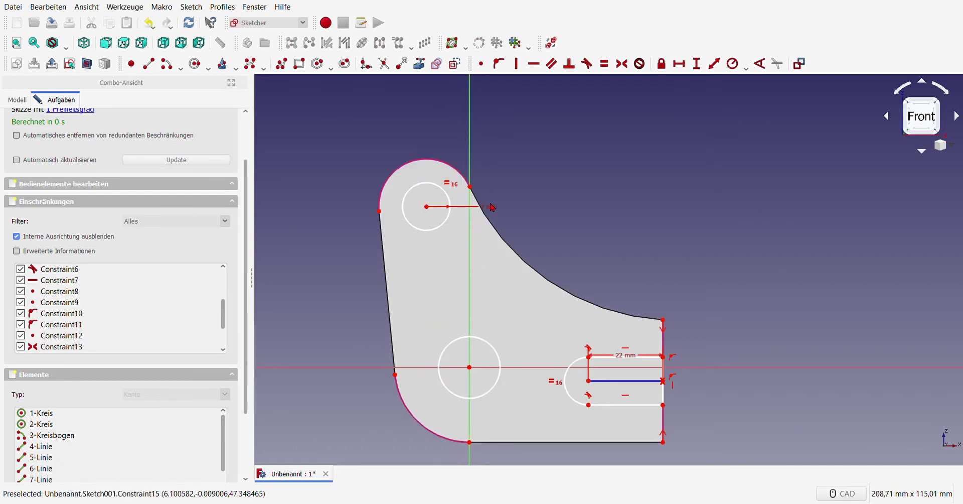
{"action": "left_click_drag", "start_coordinate": [490, 207], "coordinate": [503, 190]}
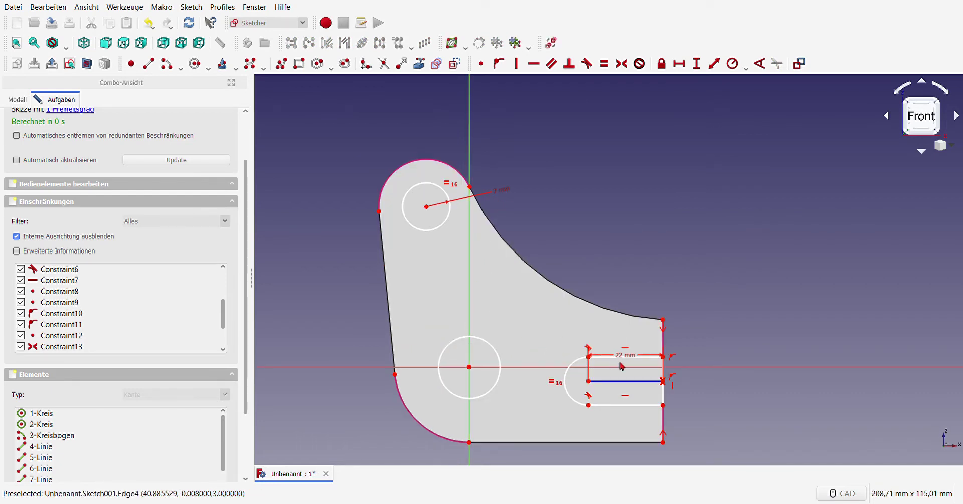
{"action": "mouse_move", "coordinate": [626, 357]}
{"action": "left_mouse_down"}
{"action": "mouse_move", "coordinate": [644, 430]}
{"action": "mouse_move", "coordinate": [629, 455]}
{"action": "left_mouse_up"}
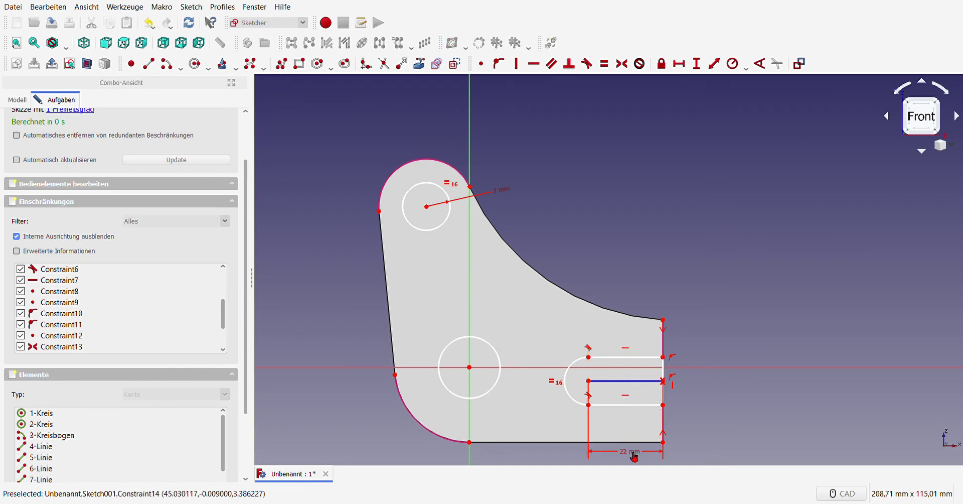
{"action": "scroll", "coordinate": [552, 387], "scroll_direction": "down", "scroll_amount": 1}
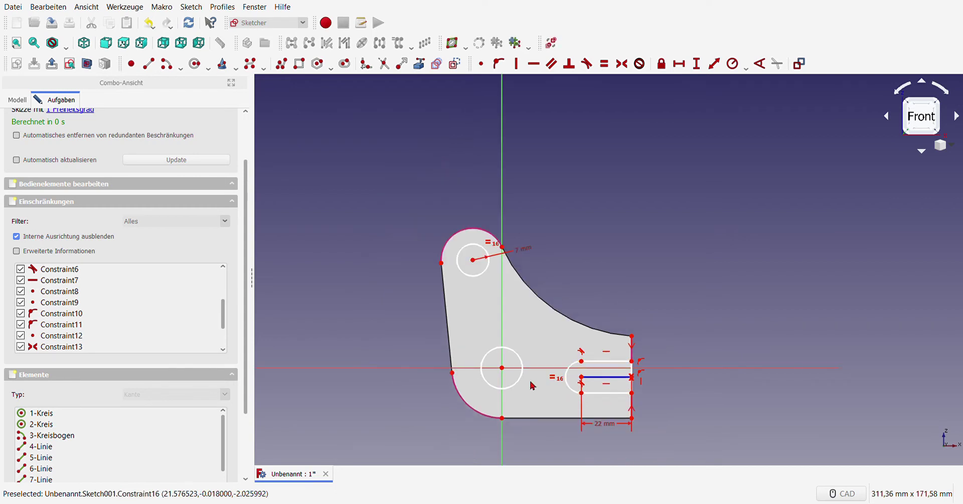
{"action": "scroll", "coordinate": [530, 380], "scroll_direction": "up", "scroll_amount": 2}
{"action": "scroll", "coordinate": [440, 369], "scroll_direction": "down", "scroll_amount": 1}
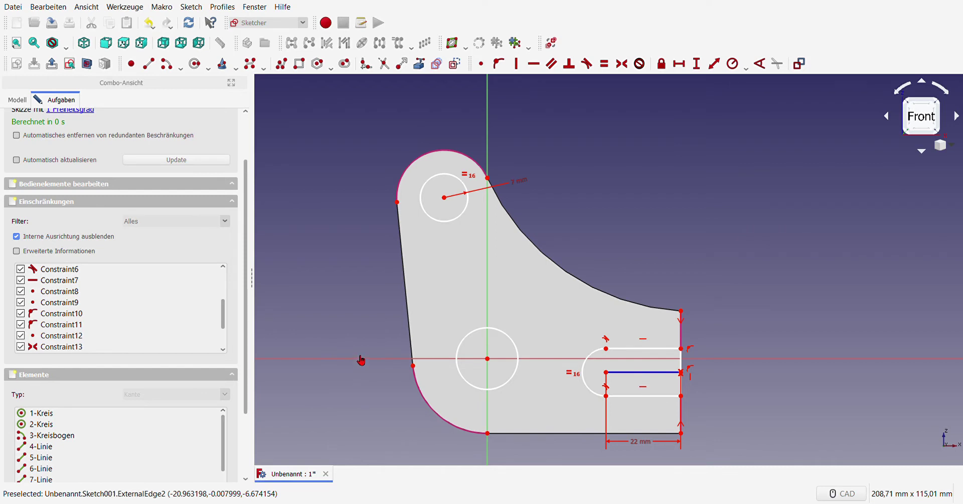
- Give the lower hole a 9,525 mm radius and close the sketch
{"action": "left_click", "coordinate": [512, 337]}
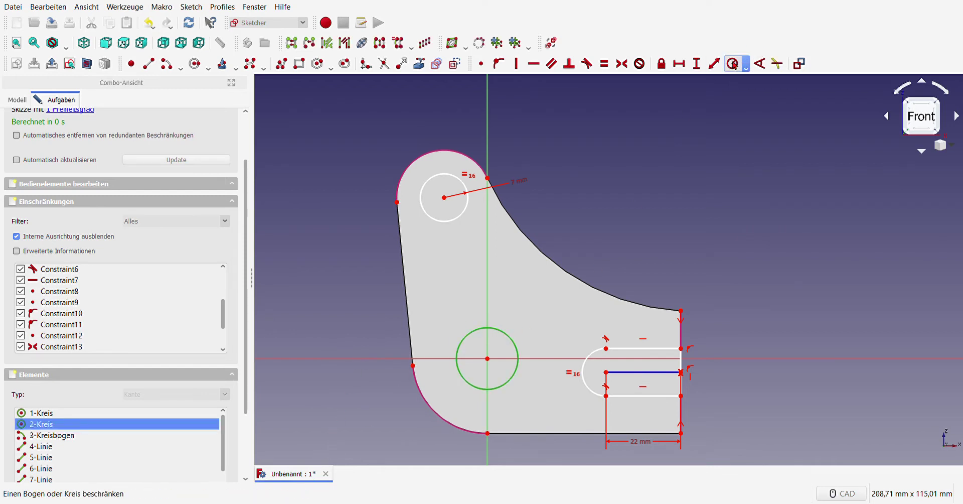
{"action": "left_click", "coordinate": [757, 63]}
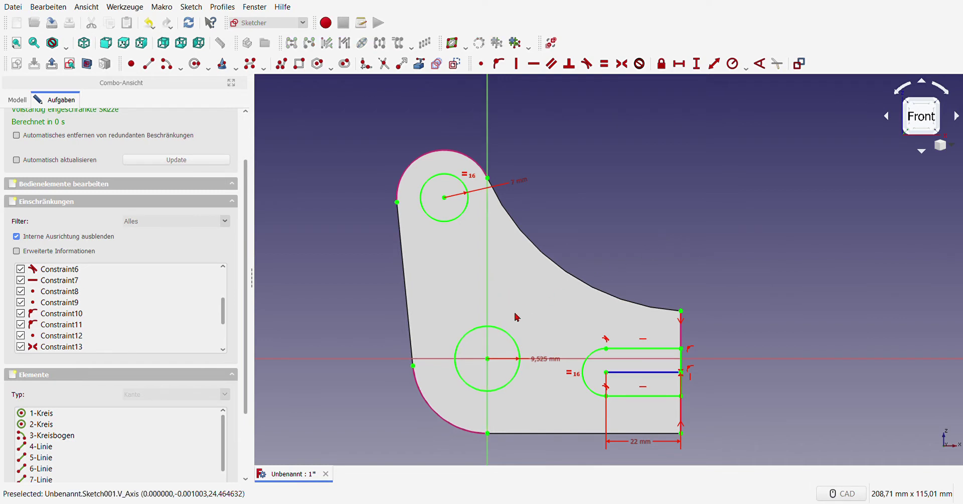
{"action": "left_click_drag", "start_coordinate": [545, 364], "coordinate": [541, 334]}
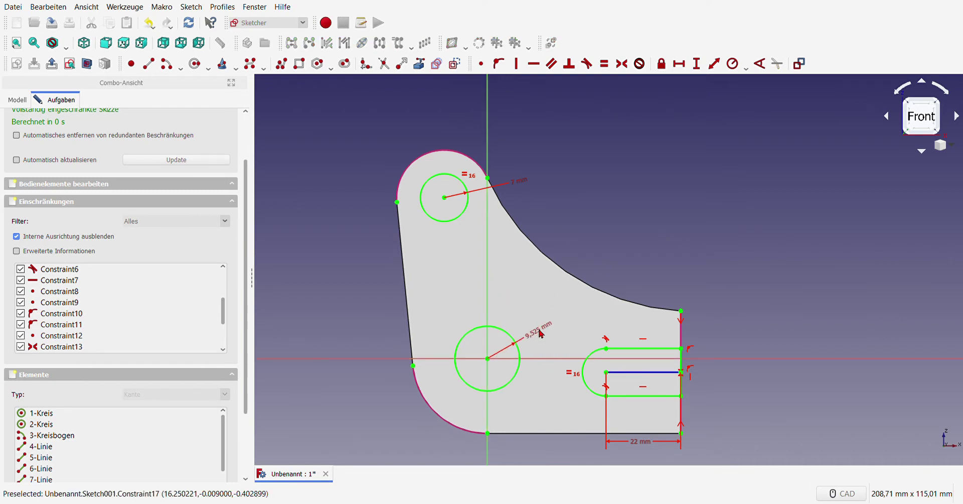
{"action": "scroll", "coordinate": [502, 321], "scroll_direction": "down", "scroll_amount": 3}
{"action": "scroll", "coordinate": [475, 321], "scroll_direction": "up", "scroll_amount": 3}
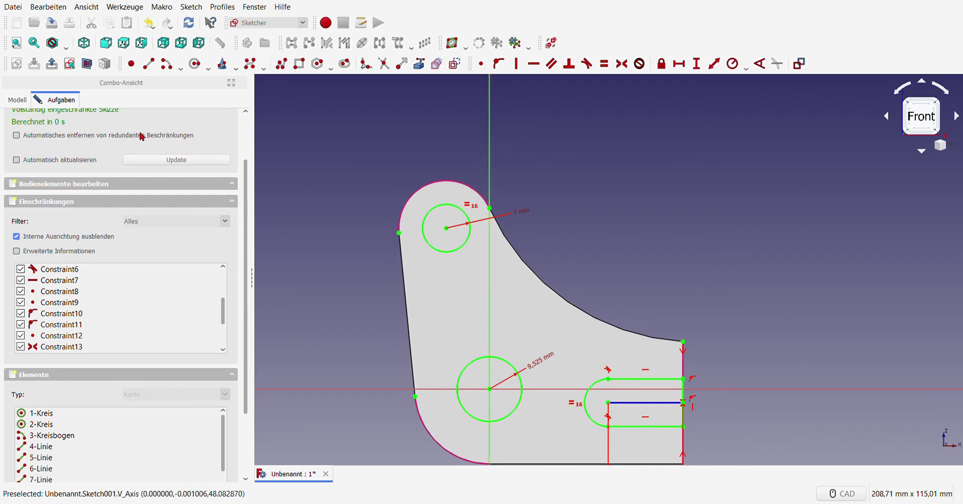
{"action": "scroll", "coordinate": [186, 180], "scroll_direction": "up", "scroll_amount": 3}
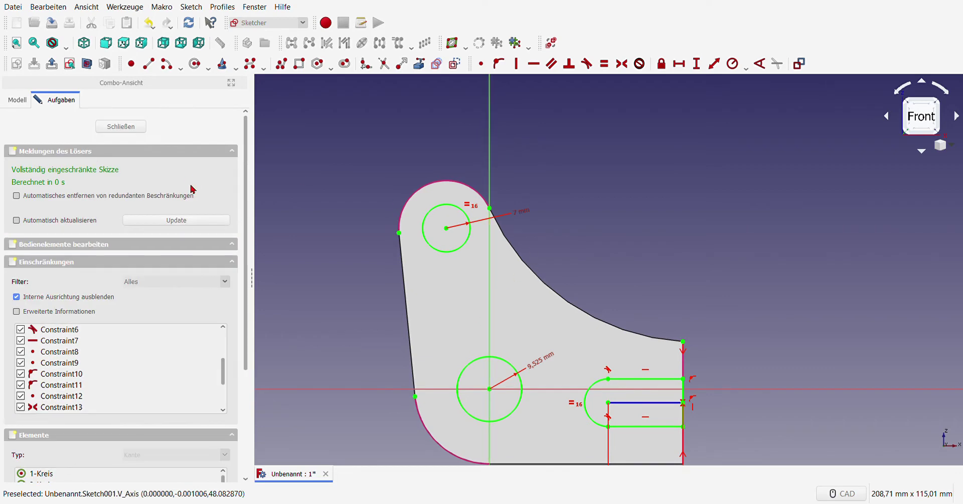
{"action": "left_click", "coordinate": [125, 131]}
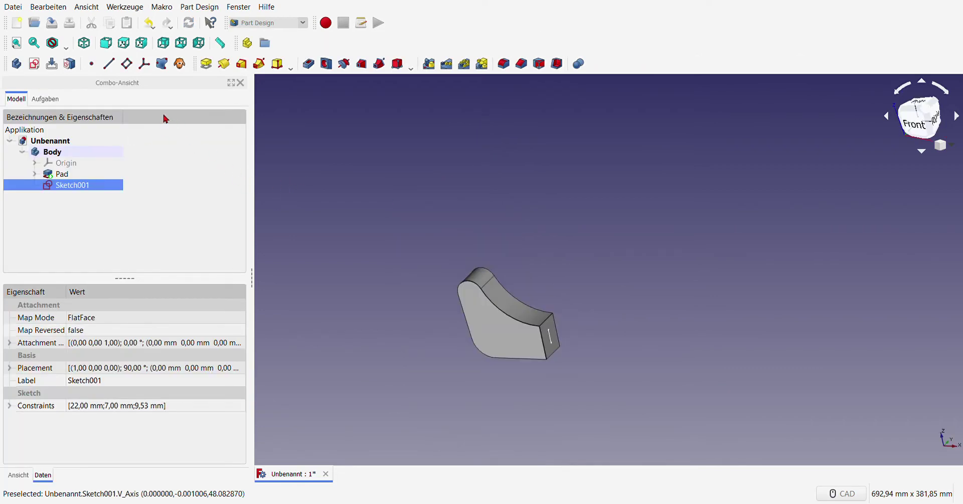
- Pocket the sketch Through all, symmetric to the sketch plane
{"action": "left_click", "coordinate": [308, 64]}
{"action": "left_click", "coordinate": [16, 202]}
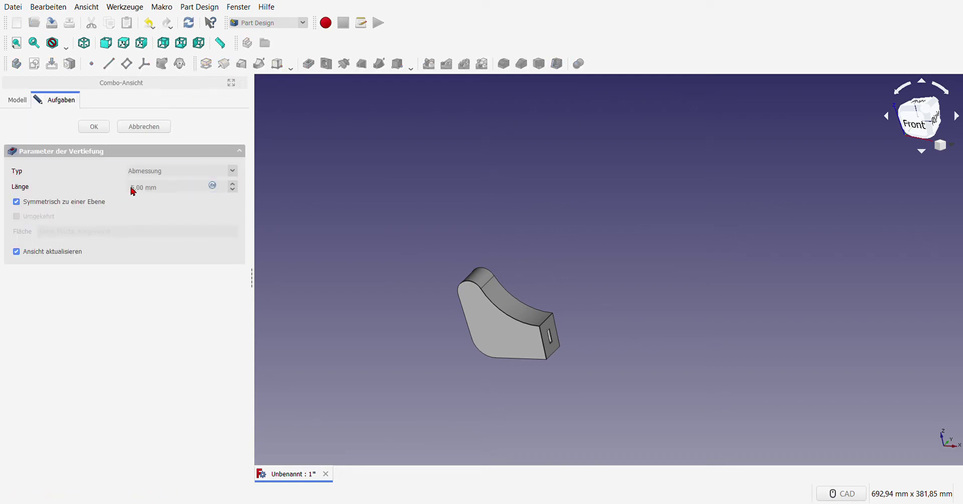
{"action": "left_click", "coordinate": [182, 170]}
{"action": "left_click", "coordinate": [182, 192]}
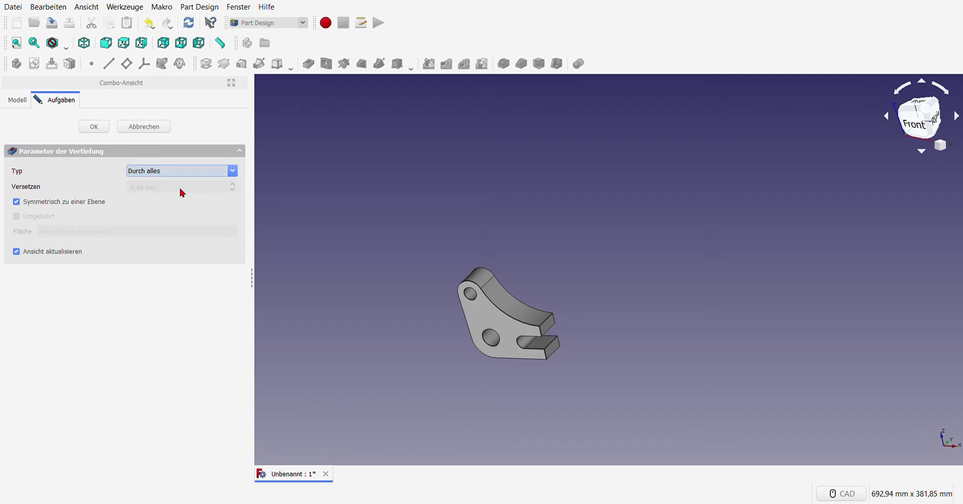
{"action": "left_click", "coordinate": [94, 127]}
{"action": "scroll", "coordinate": [407, 285], "scroll_direction": "up", "scroll_amount": 4}
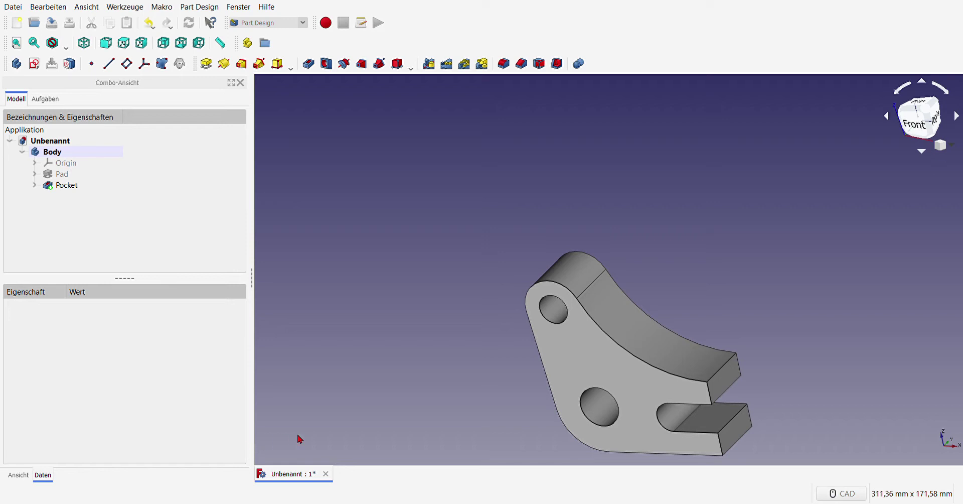
- Create a new sketch on the bracket's front face and reference its rounded top edge
{"action": "left_click", "coordinate": [566, 338]}
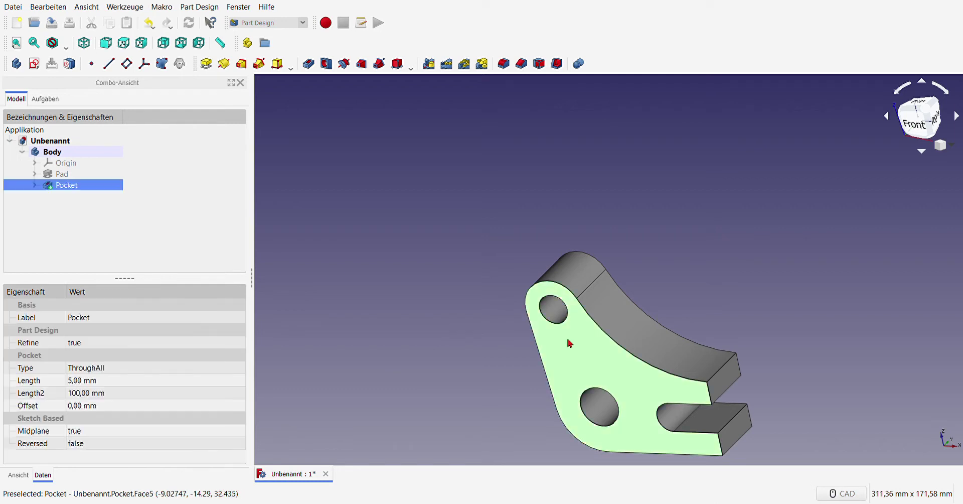
{"action": "left_click", "coordinate": [34, 63]}
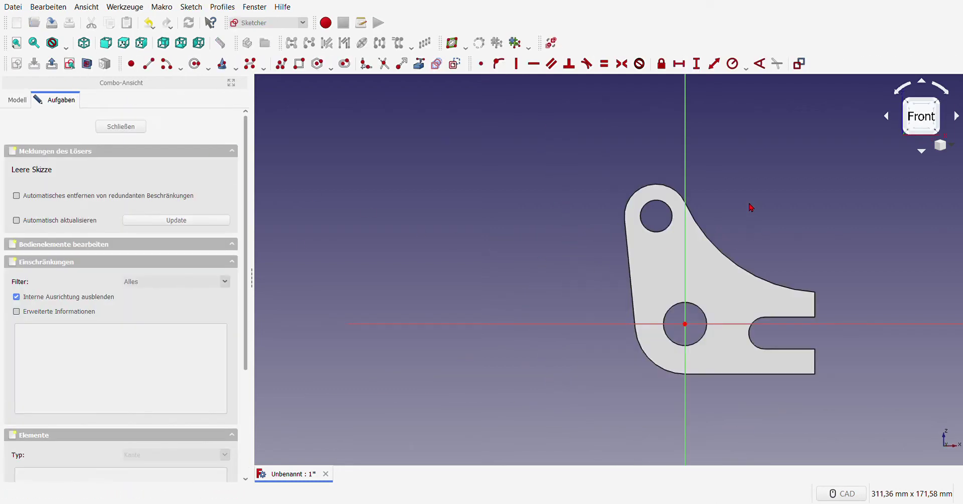
{"action": "scroll", "coordinate": [738, 182], "scroll_direction": "up", "scroll_amount": 5}
{"action": "scroll", "coordinate": [397, 191], "scroll_direction": "down", "scroll_amount": 5}
{"action": "scroll", "coordinate": [409, 211], "scroll_direction": "up", "scroll_amount": 5}
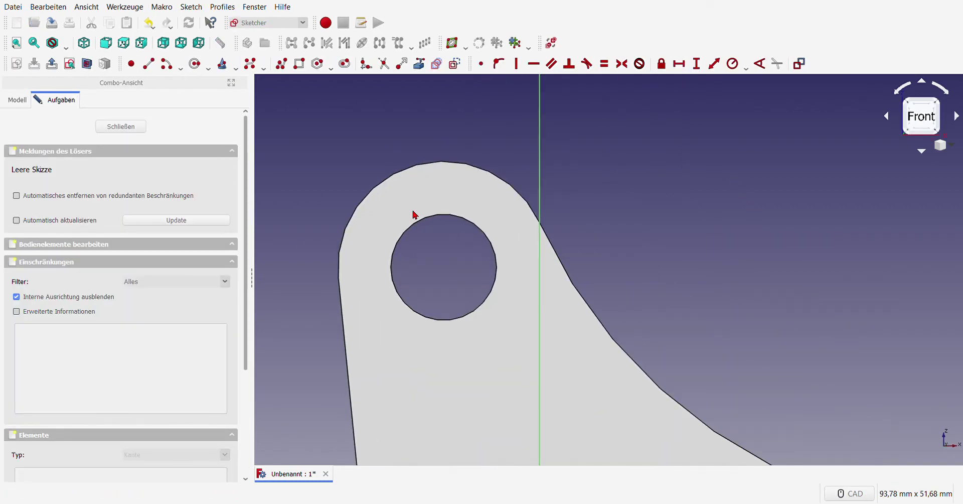
{"action": "left_click", "coordinate": [419, 63]}
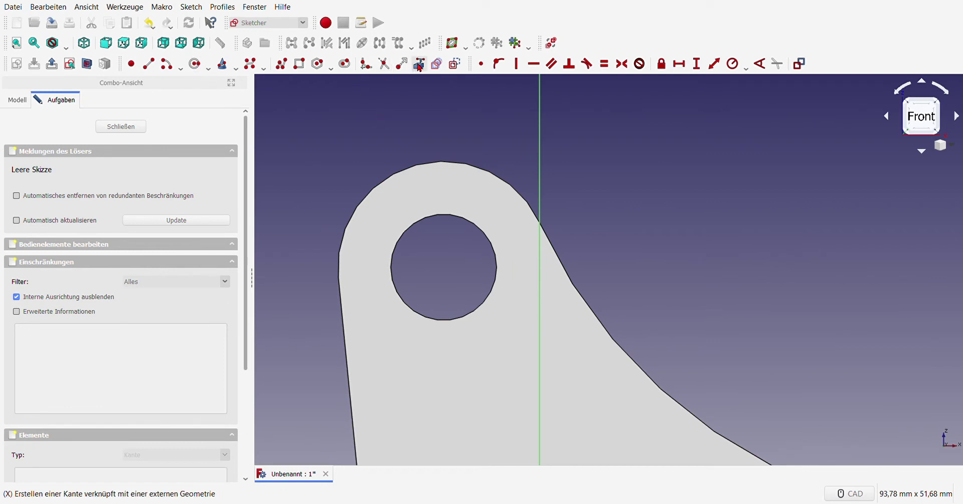
{"action": "left_click", "coordinate": [497, 172]}
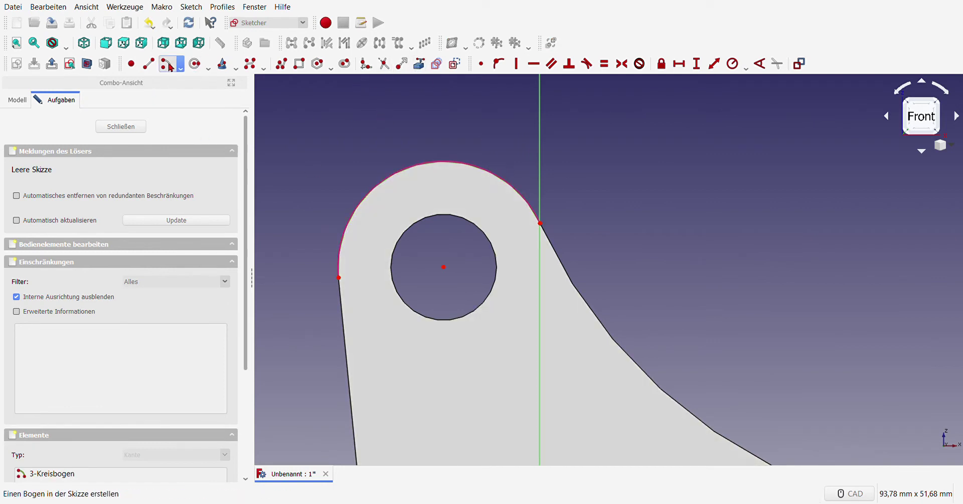
- Draw a 3-point arc around the bottom of the upper hole
{"action": "left_click", "coordinate": [444, 267]}
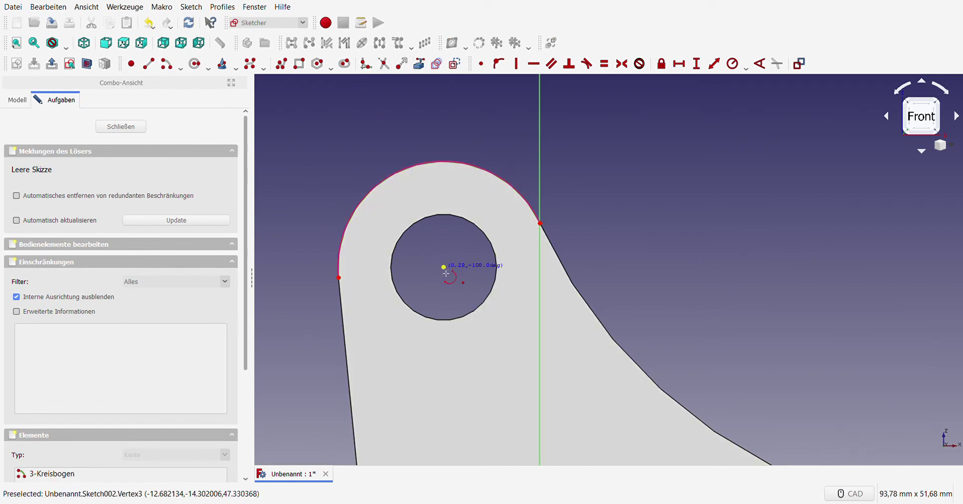
{"action": "left_click", "coordinate": [357, 333]}
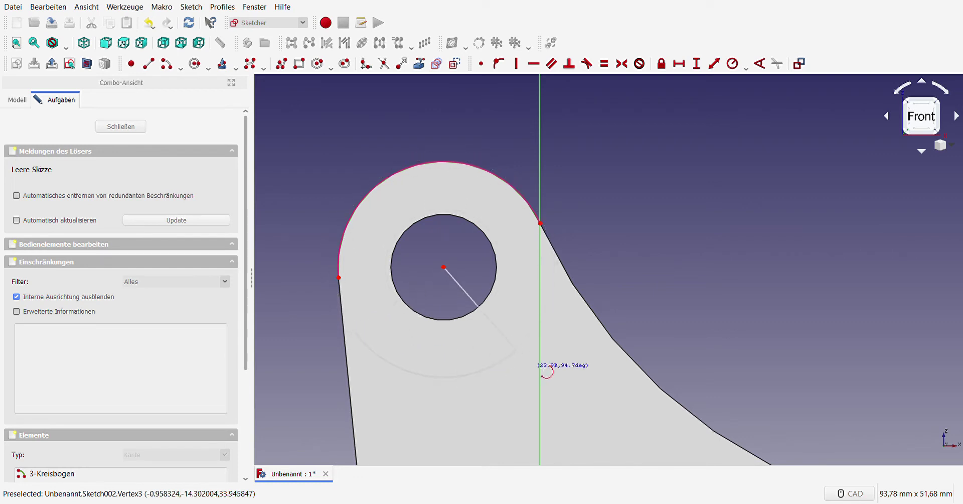
{"action": "left_click", "coordinate": [625, 297]}
{"action": "scroll", "coordinate": [636, 300], "scroll_direction": "up", "scroll_amount": 5}
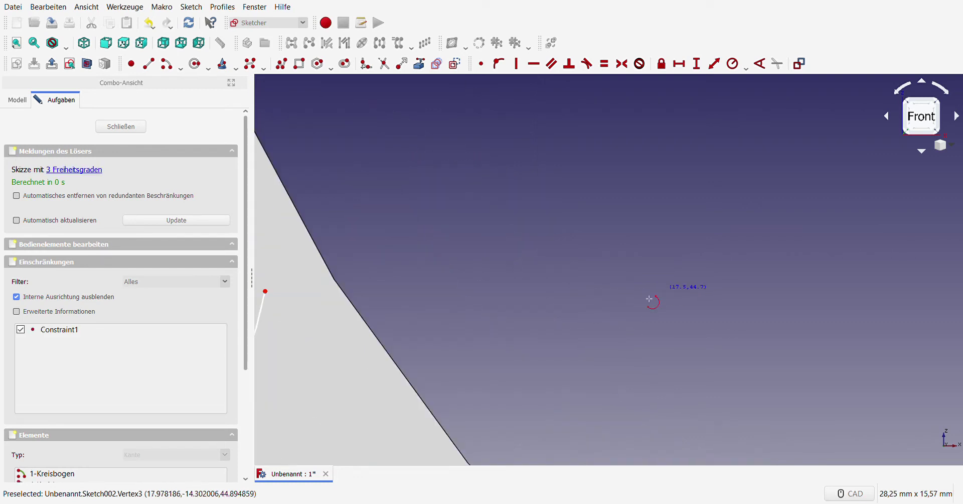
{"action": "scroll", "coordinate": [645, 295], "scroll_direction": "down", "scroll_amount": 7}
{"action": "key", "text": "Escape"}
{"action": "left_click", "coordinate": [530, 340]}
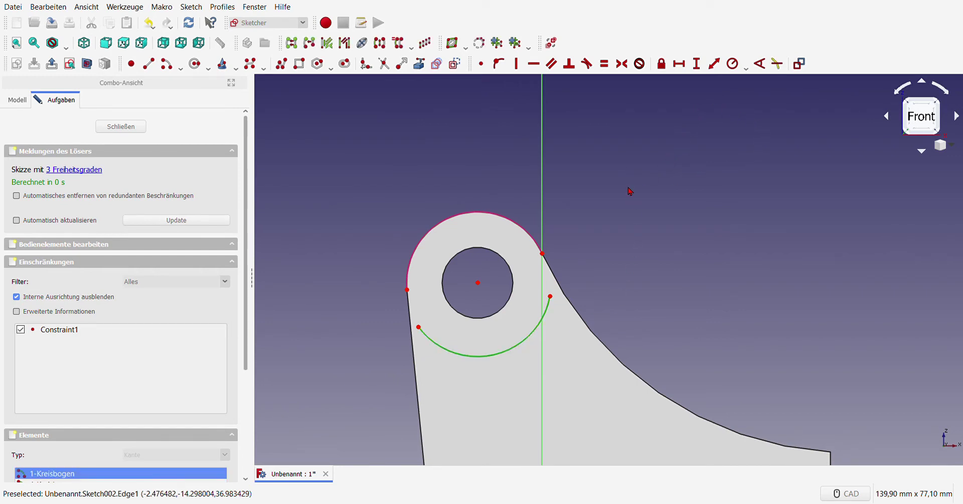
{"action": "key", "text": "Delete"}
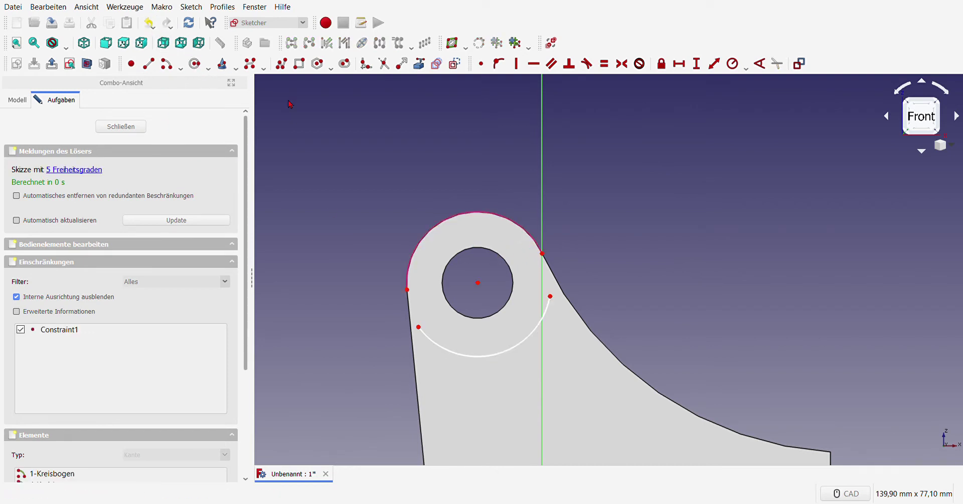
- Swap the referenced top edge for the upper hole circle and make the arc concentric with it
{"action": "left_click", "coordinate": [523, 230]}
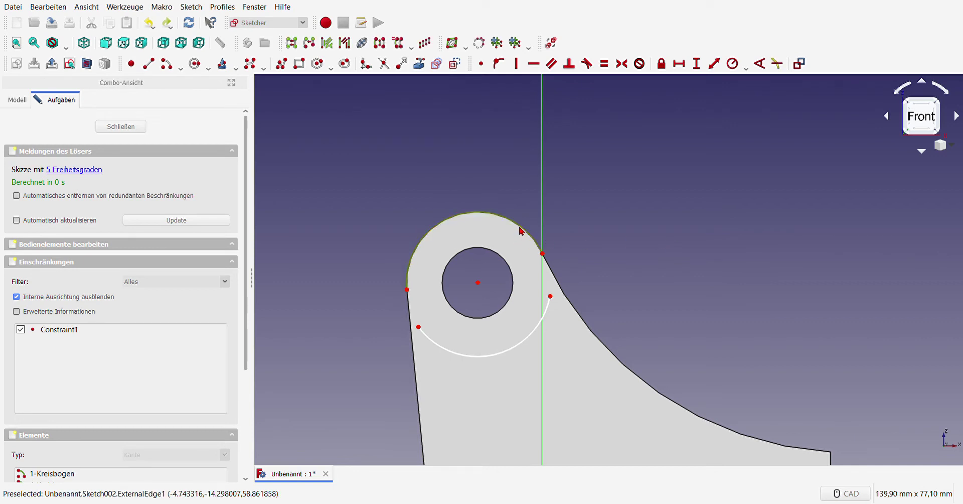
{"action": "key", "text": "Delete"}
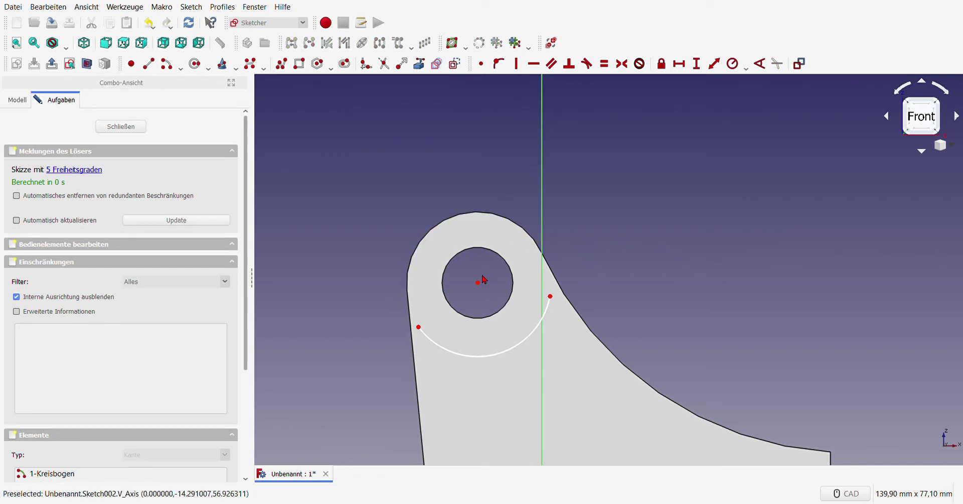
{"action": "key", "text": "g"}
{"action": "key", "text": "x"}
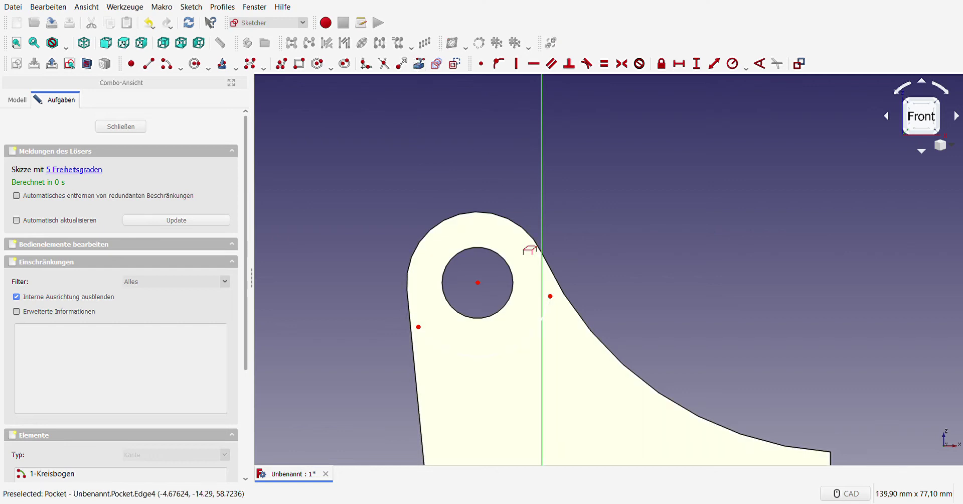
{"action": "left_click", "coordinate": [512, 275]}
{"action": "right_click", "coordinate": [628, 269]}
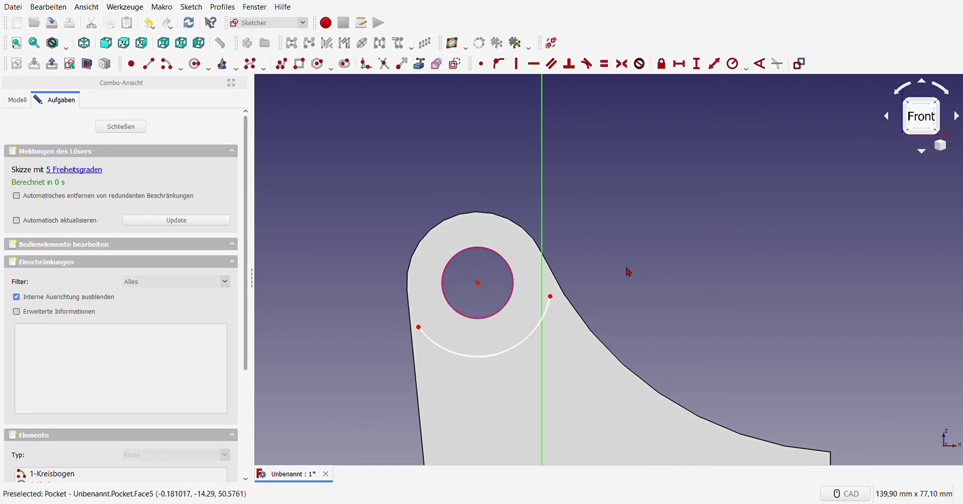
{"action": "left_click_drag", "start_coordinate": [465, 273], "coordinate": [496, 296]}
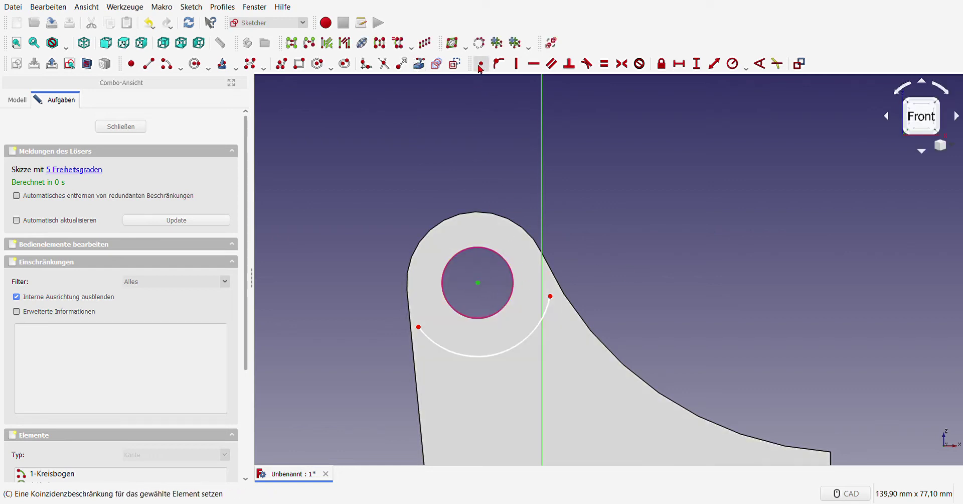
{"action": "left_click", "coordinate": [481, 63]}
- Give the arc a 19 mm radius and draw a horizontal line from its right end
{"action": "left_click", "coordinate": [516, 346]}
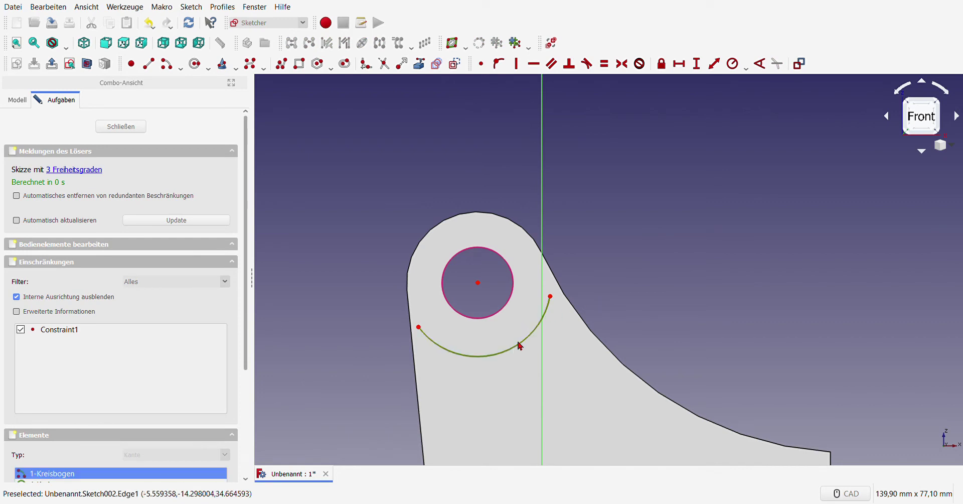
{"action": "left_click", "coordinate": [733, 64]}
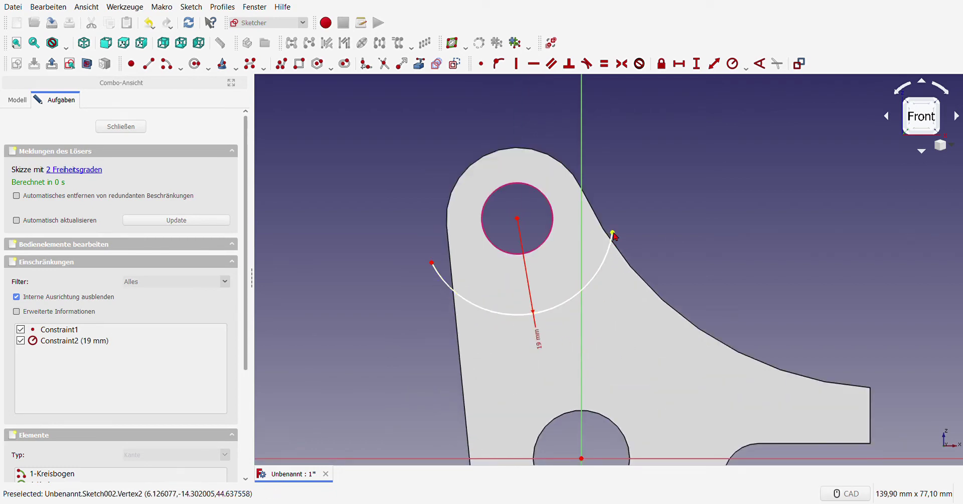
{"action": "left_click_drag", "start_coordinate": [613, 234], "coordinate": [598, 273]}
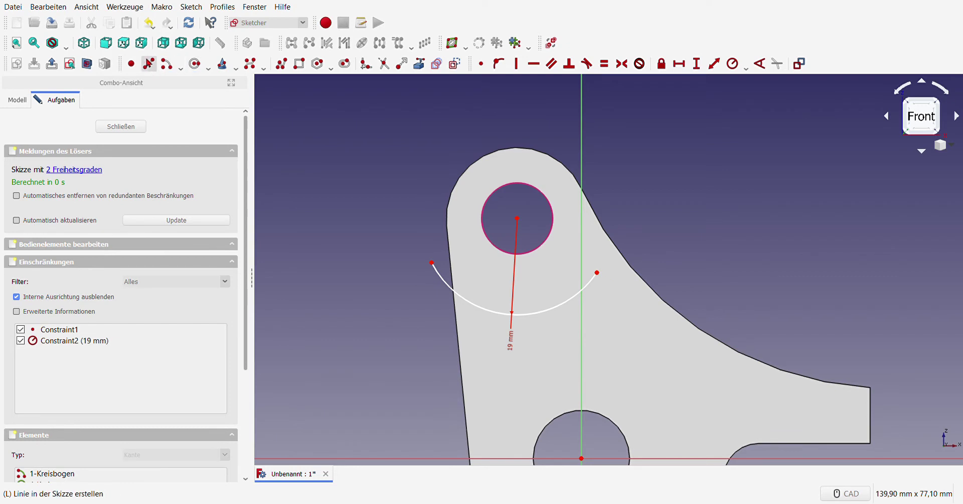
{"action": "left_click", "coordinate": [148, 63]}
{"action": "left_click", "coordinate": [597, 273]}
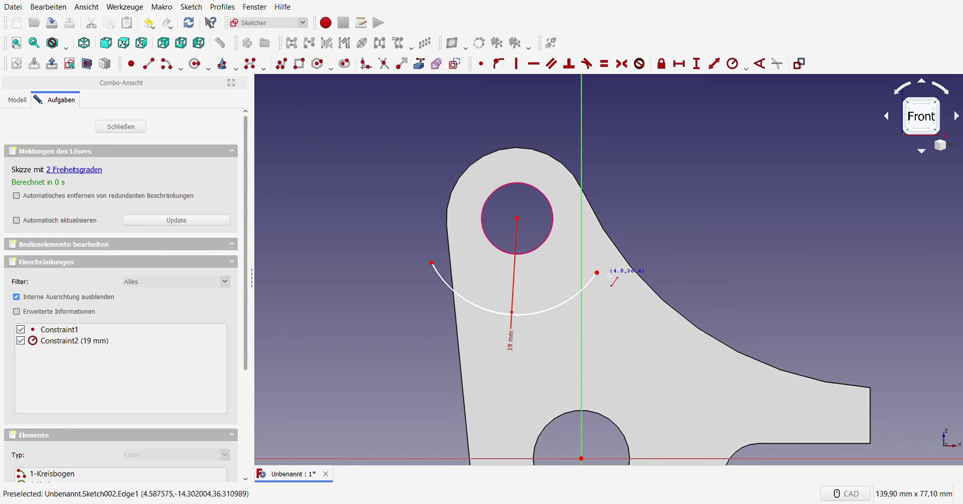
{"action": "left_click", "coordinate": [655, 272]}
{"action": "left_click", "coordinate": [606, 273]}
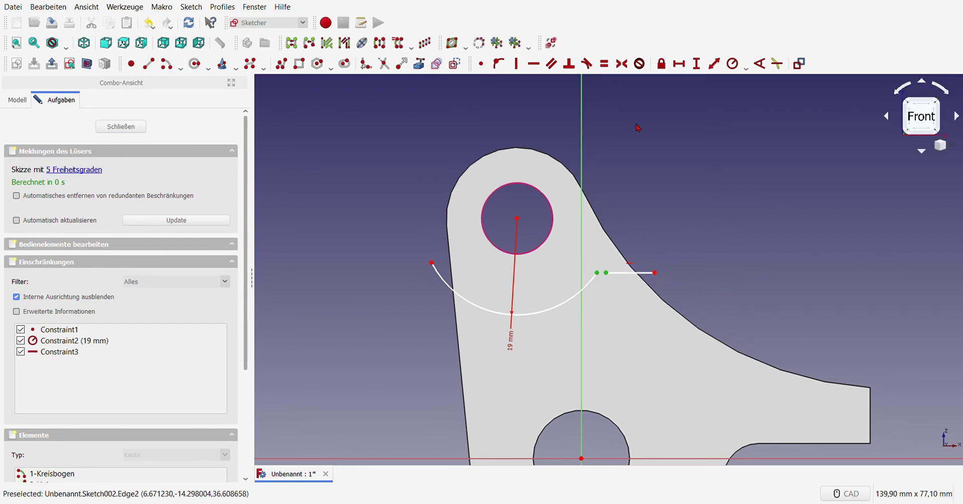
{"action": "left_click", "coordinate": [481, 64]}
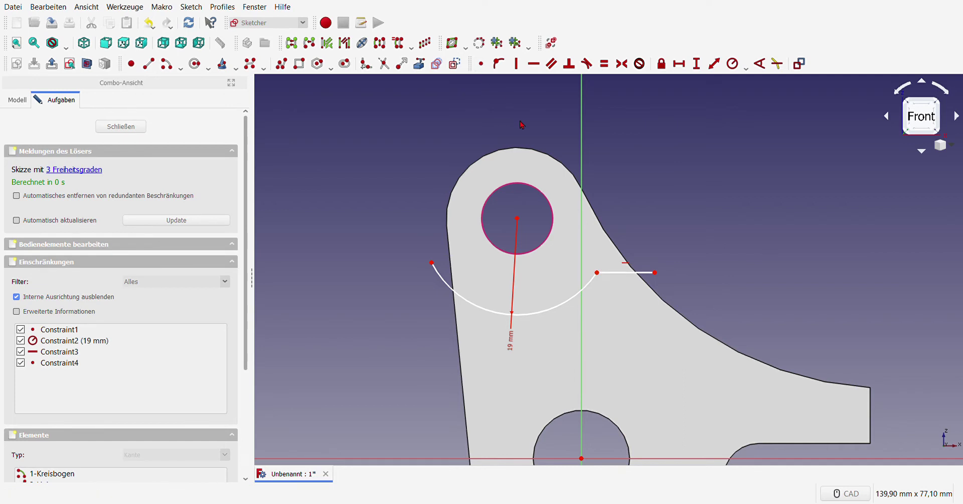
- Place the arc's right end 9 mm below the hole centre
{"action": "left_click", "coordinate": [598, 273]}
{"action": "left_click", "coordinate": [517, 218]}
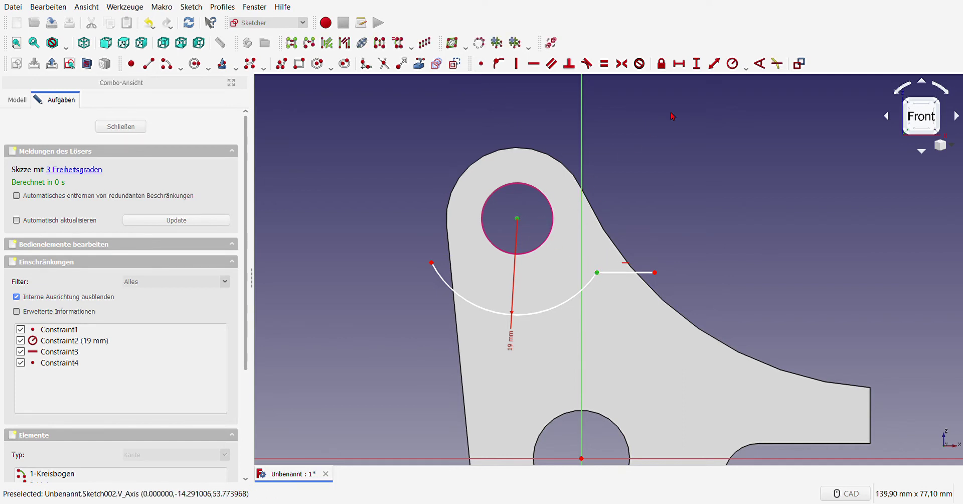
{"action": "left_click", "coordinate": [696, 63]}
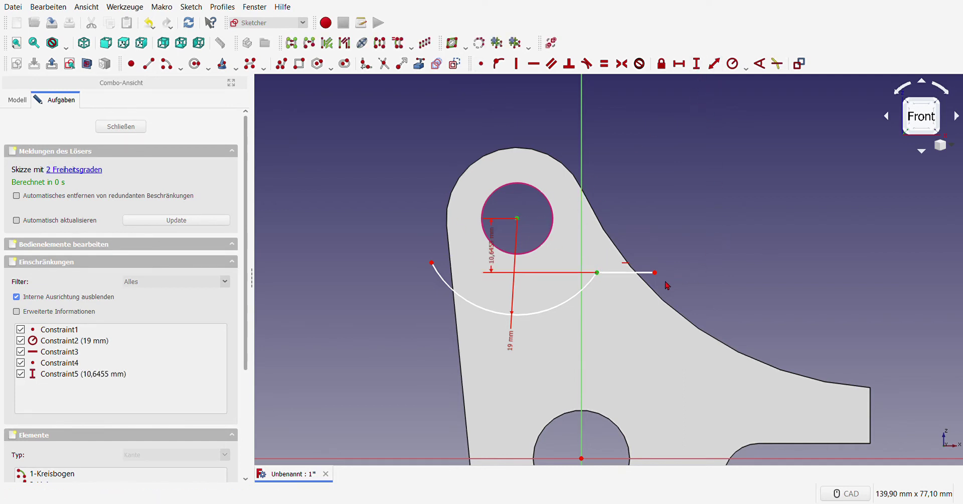
{"action": "type", "text": "9"}
{"action": "key", "text": "Return"}
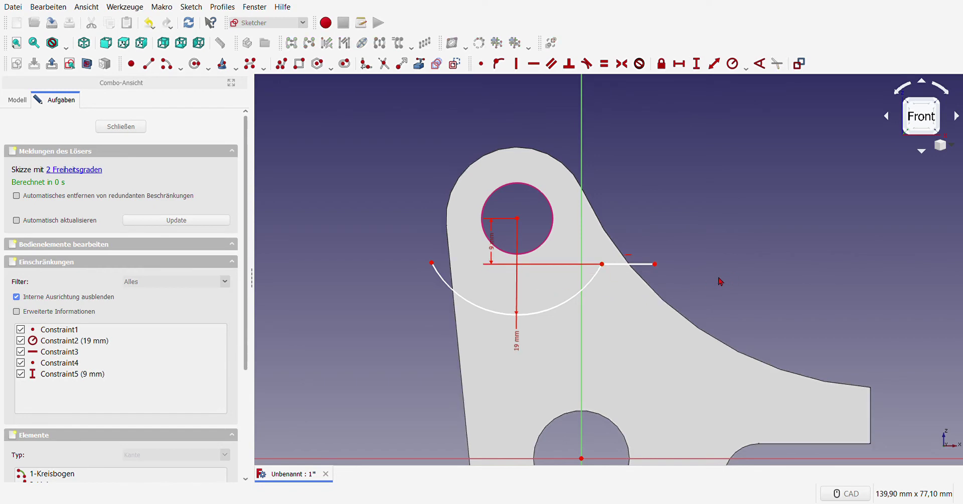
{"action": "left_click_drag", "start_coordinate": [518, 342], "coordinate": [488, 329]}
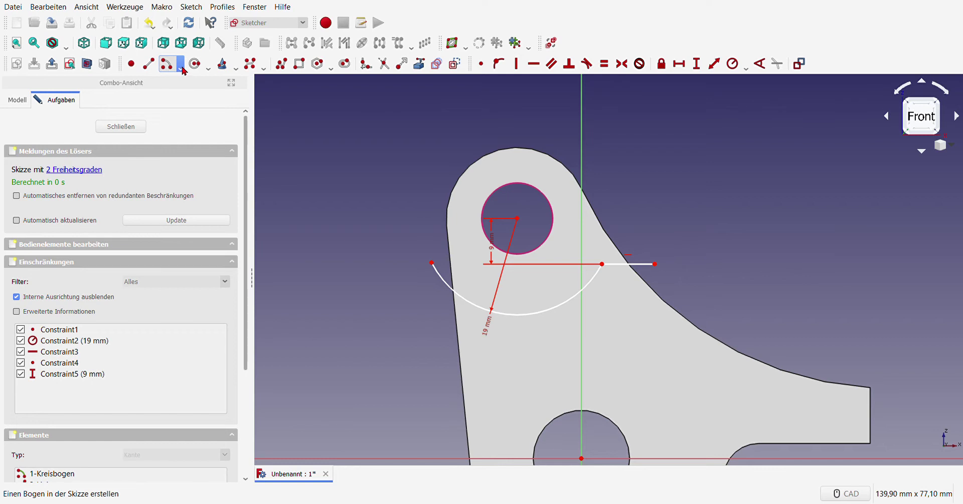
- Draw lines rising from the arc's left end, across the top, and down the right side
{"action": "left_click", "coordinate": [148, 64]}
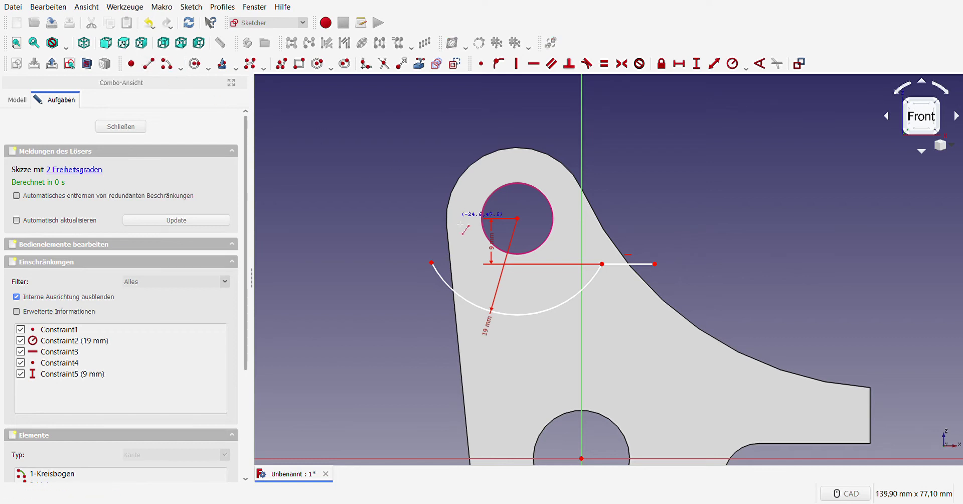
{"action": "left_click", "coordinate": [432, 262]}
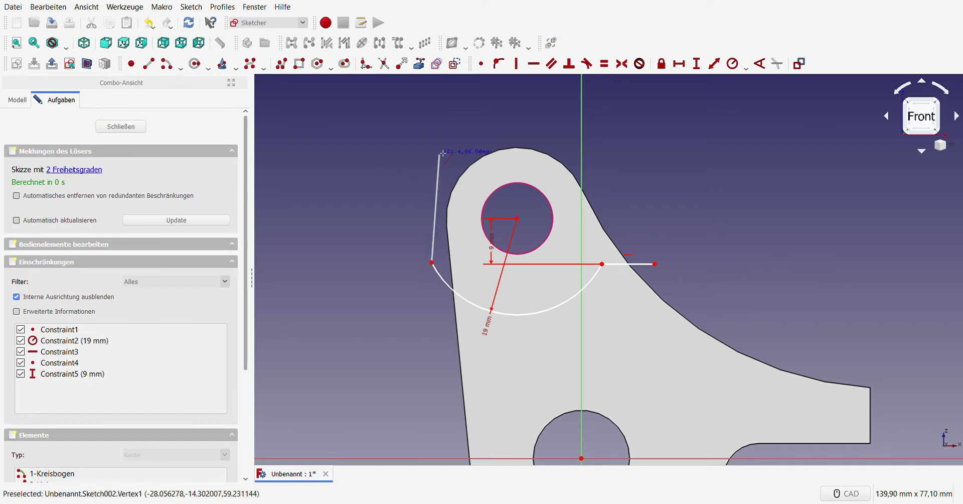
{"action": "left_click", "coordinate": [432, 103]}
{"action": "left_click", "coordinate": [432, 104]}
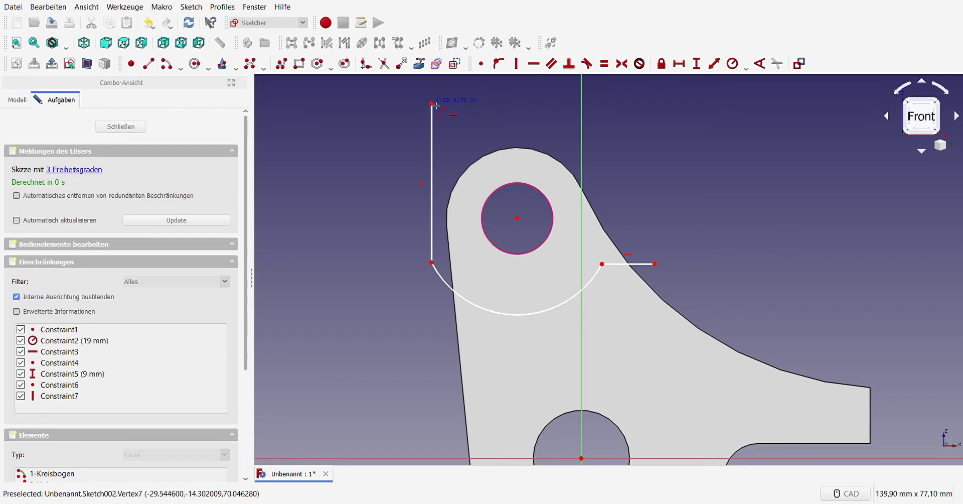
{"action": "left_click", "coordinate": [656, 102]}
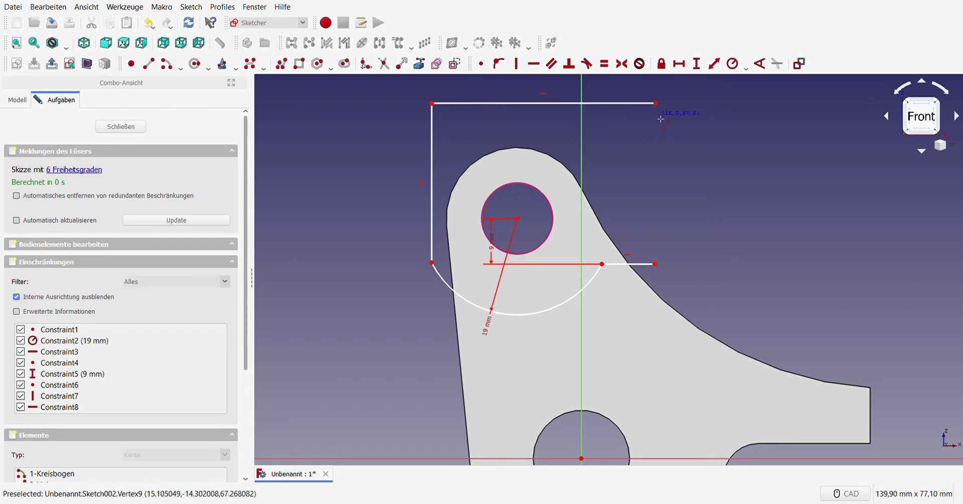
{"action": "left_click", "coordinate": [659, 111]}
{"action": "left_click", "coordinate": [659, 252]}
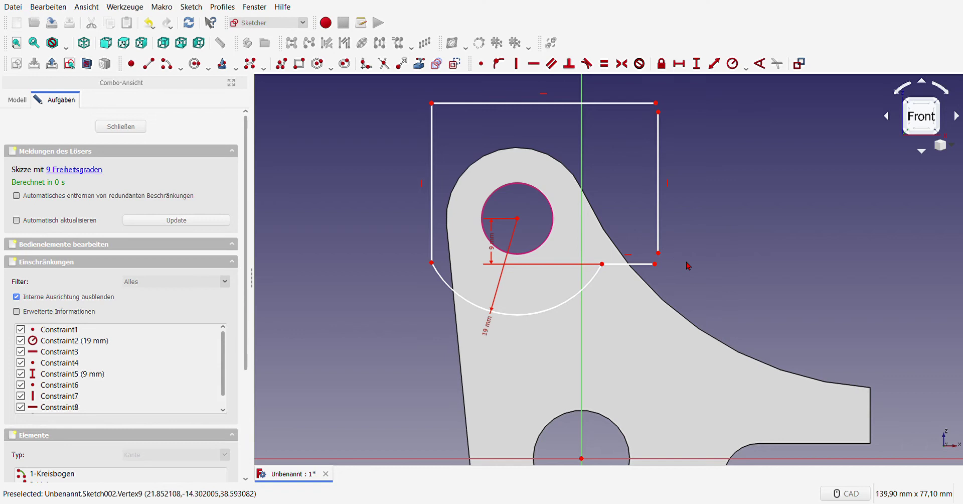
{"action": "left_click", "coordinate": [659, 252]}
{"action": "left_click", "coordinate": [655, 263]}
{"action": "key", "text": "c"}
- Join the top corners and make the left line tangent to the arc
{"action": "left_click_drag", "start_coordinate": [644, 110], "coordinate": [664, 81]}
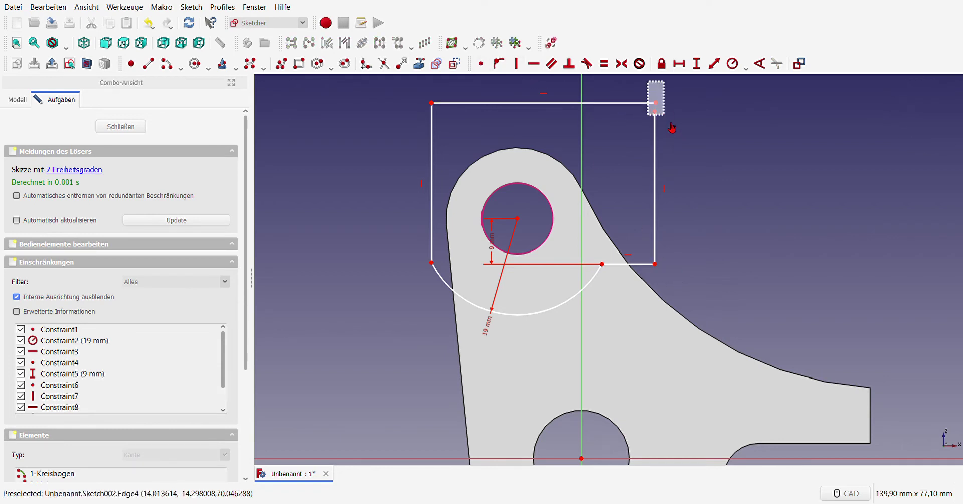
{"action": "left_click", "coordinate": [481, 63]}
{"action": "left_click", "coordinate": [432, 109]}
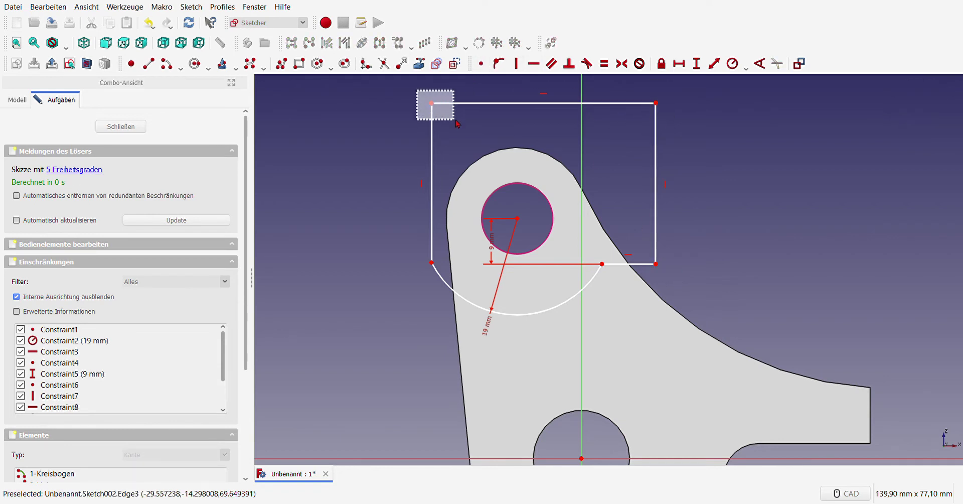
{"action": "left_click", "coordinate": [481, 63]}
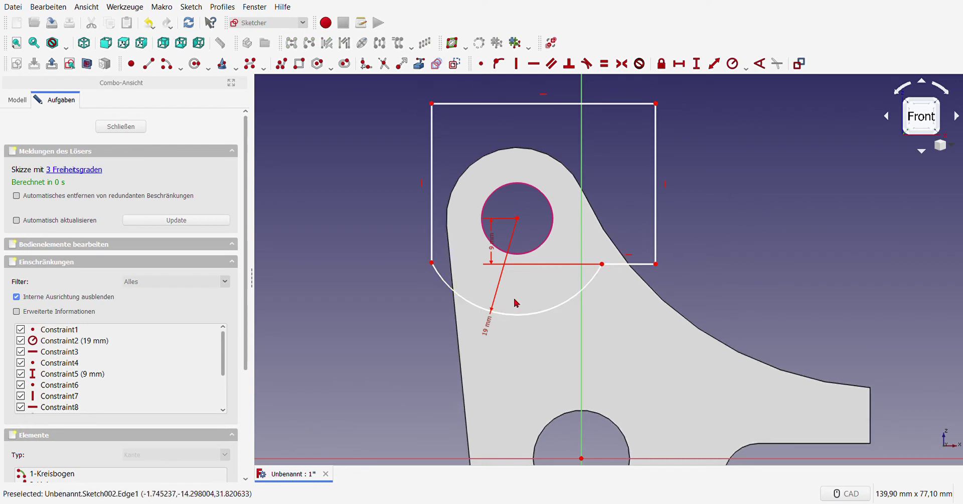
{"action": "left_click", "coordinate": [433, 257]}
{"action": "left_click", "coordinate": [437, 270]}
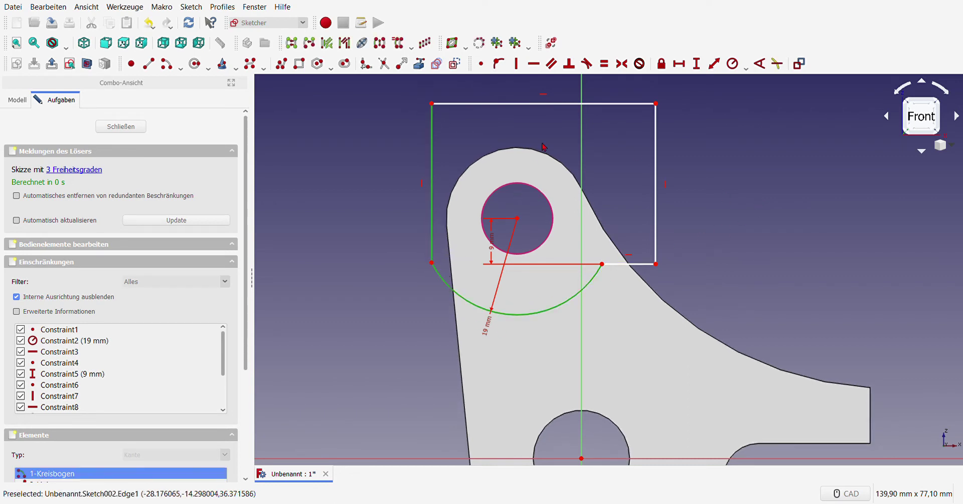
{"action": "left_click", "coordinate": [405, 223]}
{"action": "left_click", "coordinate": [432, 256]}
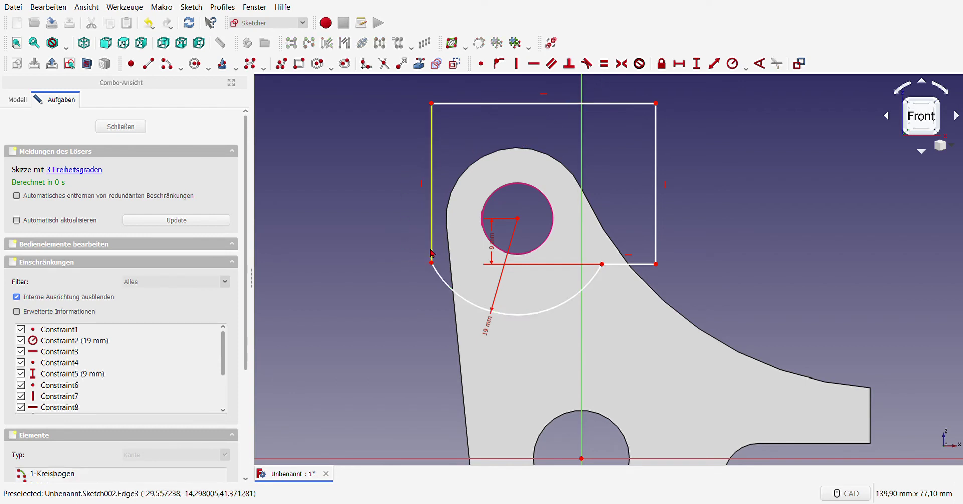
{"action": "left_click", "coordinate": [431, 262]}
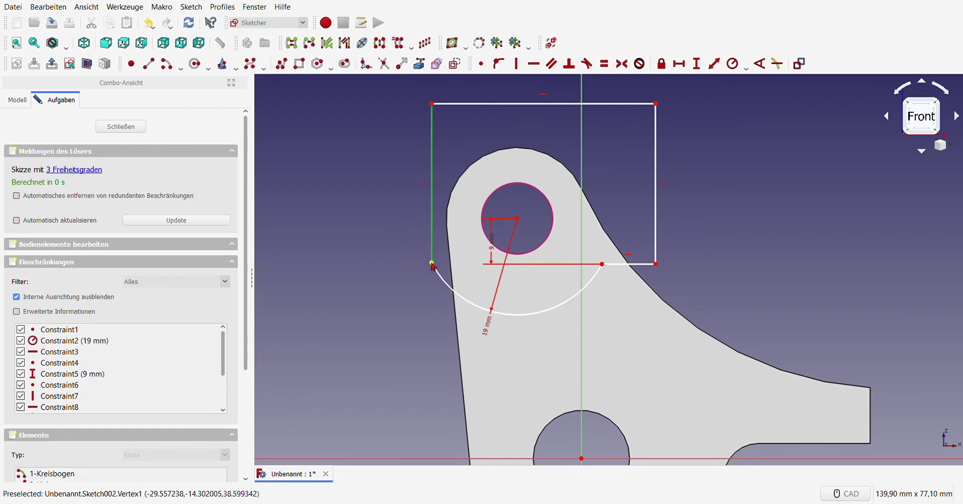
{"action": "left_click", "coordinate": [587, 63]}
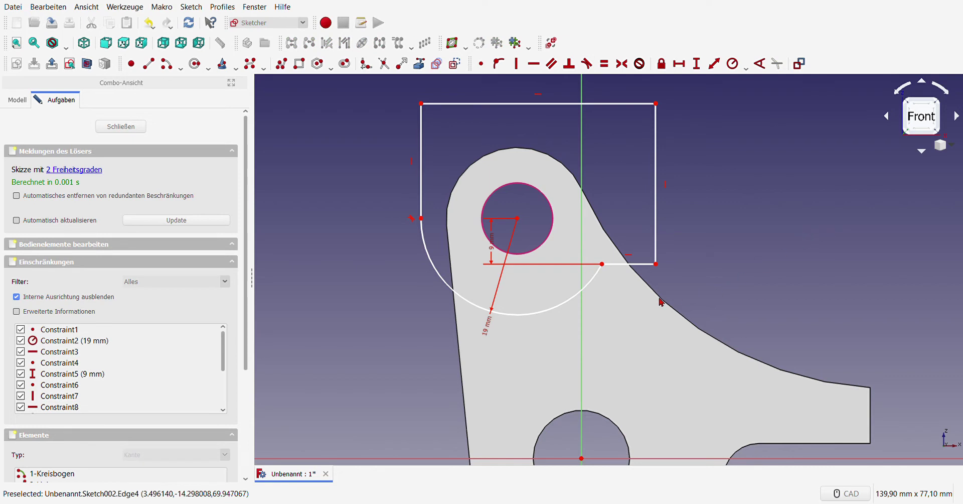
- Dimension the right line 30 mm tall and the bottom step 10 mm wide
{"action": "left_click", "coordinate": [657, 214]}
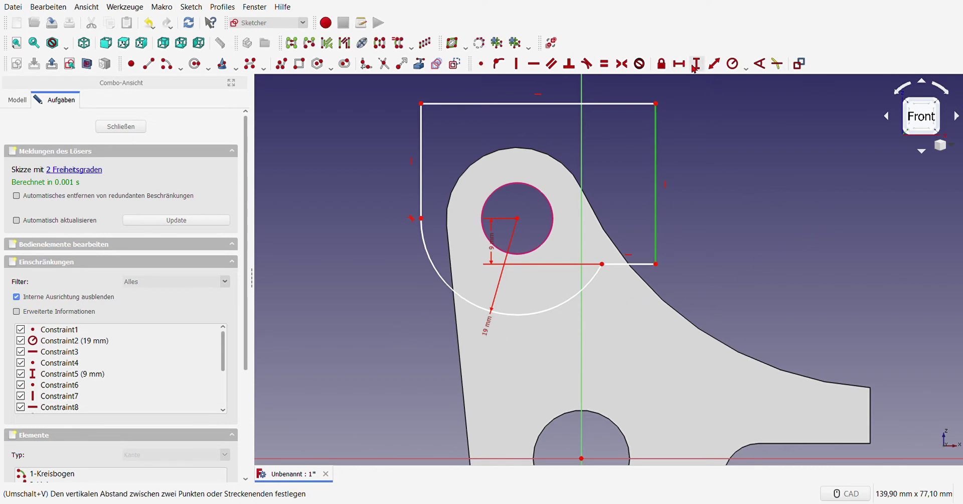
{"action": "left_click", "coordinate": [696, 64]}
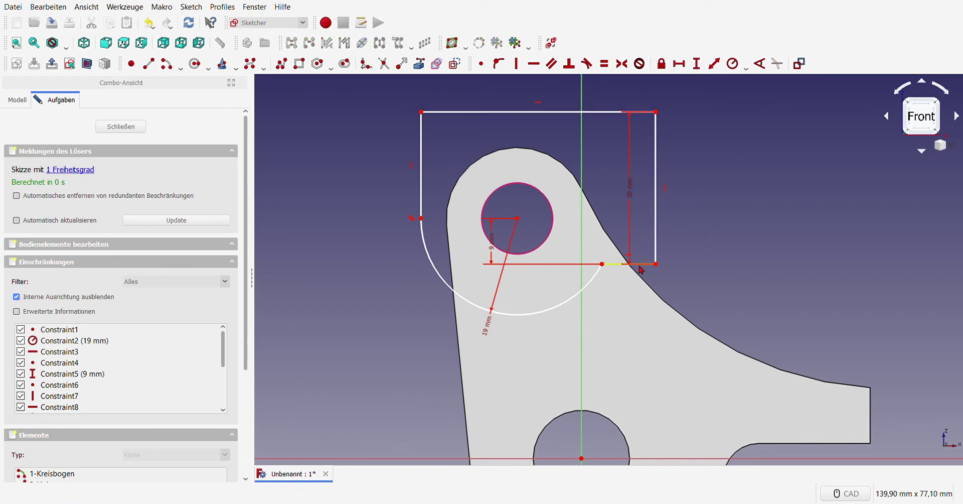
{"action": "left_click", "coordinate": [616, 263]}
{"action": "left_click", "coordinate": [674, 65]}
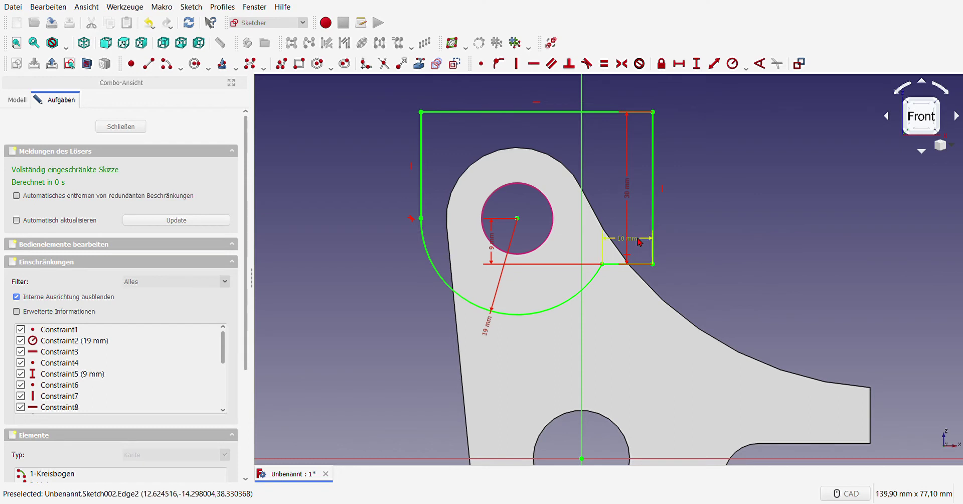
- Move the 10 mm, 30 mm, 19 mm and 9 mm labels clear of the profile
{"action": "left_click_drag", "start_coordinate": [639, 242], "coordinate": [639, 296]}
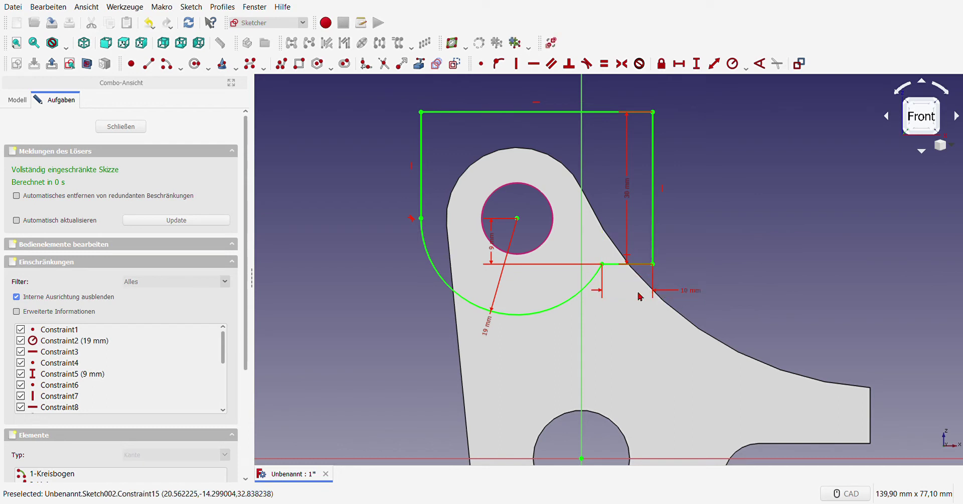
{"action": "left_click_drag", "start_coordinate": [637, 206], "coordinate": [692, 198]}
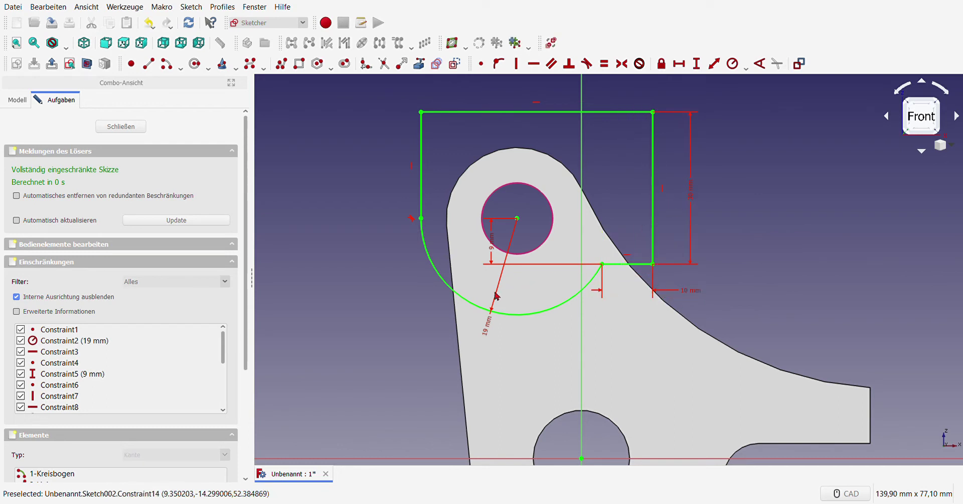
{"action": "left_click_drag", "start_coordinate": [487, 327], "coordinate": [475, 335]}
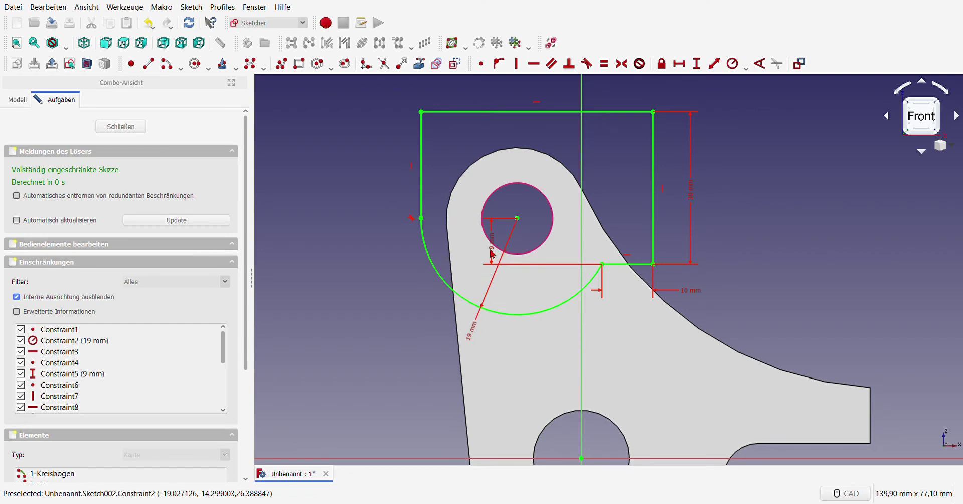
{"action": "left_click_drag", "start_coordinate": [490, 254], "coordinate": [393, 250]}
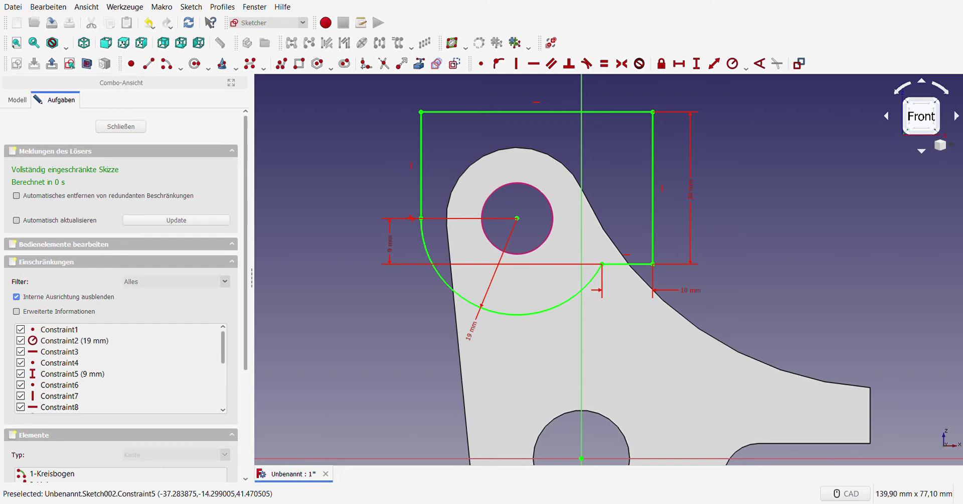
- Close the sketch and pocket the profile 6 mm into the upper lug
{"action": "left_click", "coordinate": [120, 126]}
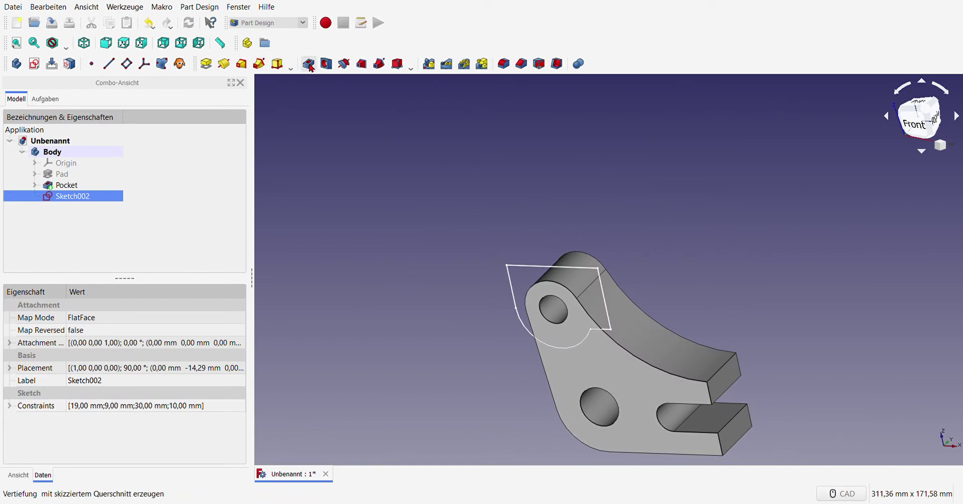
{"action": "left_click", "coordinate": [309, 64]}
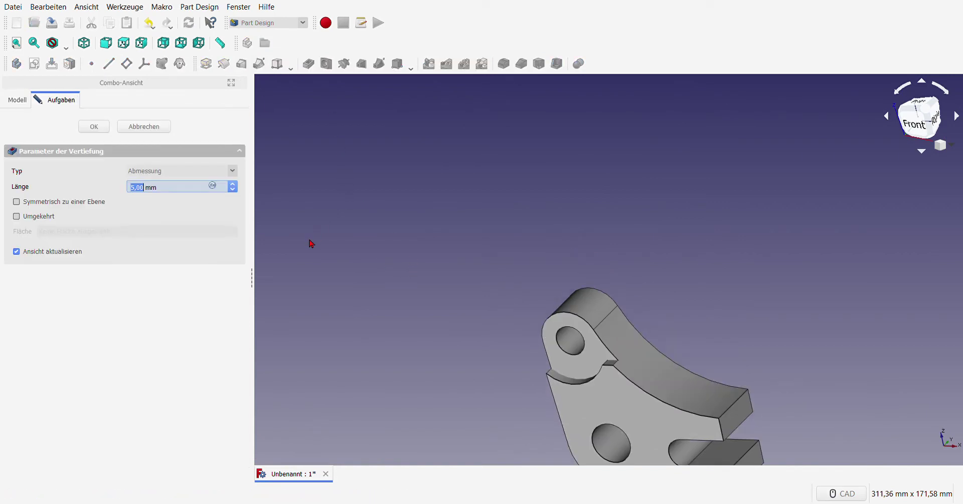
{"action": "left_click", "coordinate": [94, 126]}
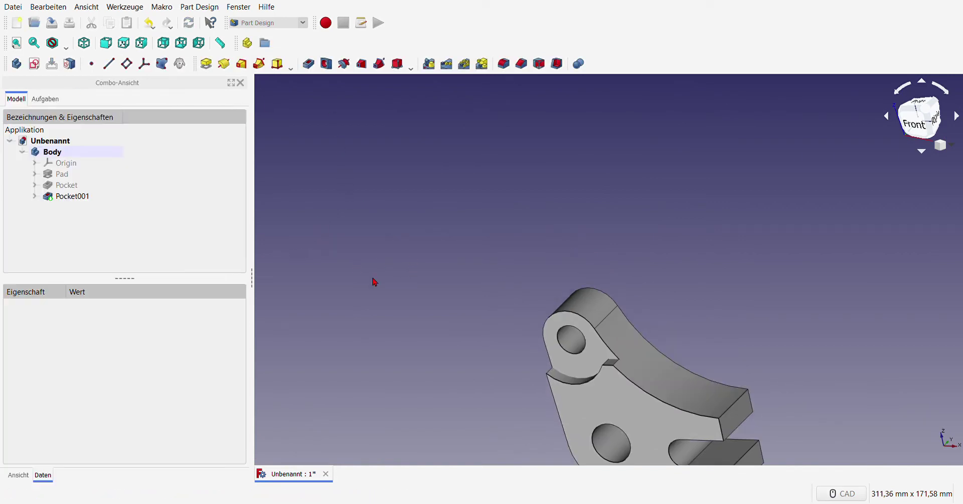
{"action": "scroll", "coordinate": [391, 288], "scroll_direction": "down", "scroll_amount": 3}
{"action": "scroll", "coordinate": [441, 312], "scroll_direction": "up", "scroll_amount": 1}
- Mirror Pocket001 across the XZ plane
{"action": "left_click", "coordinate": [48, 196]}
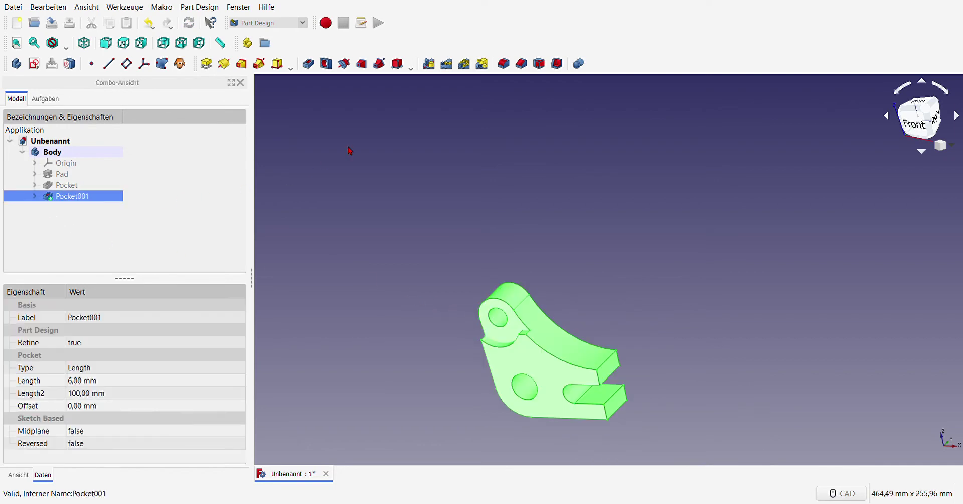
{"action": "left_click", "coordinate": [429, 64]}
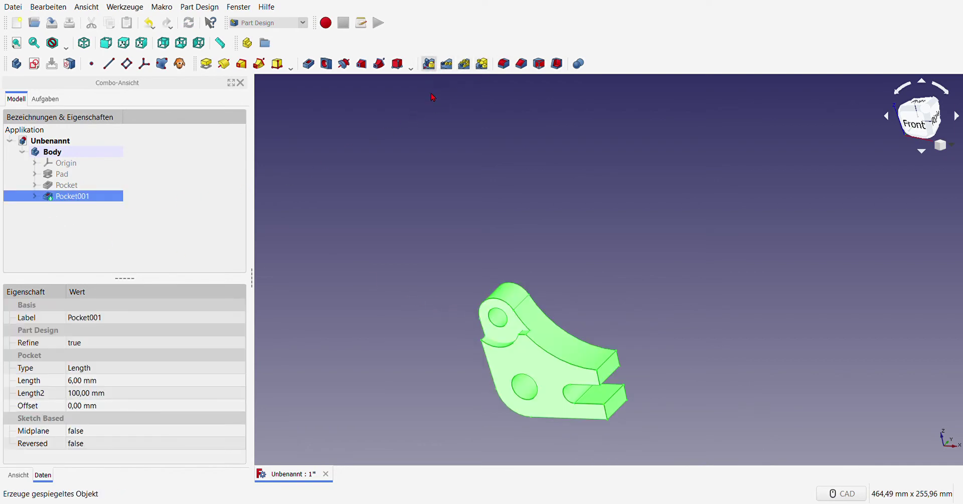
{"action": "left_click", "coordinate": [446, 277]}
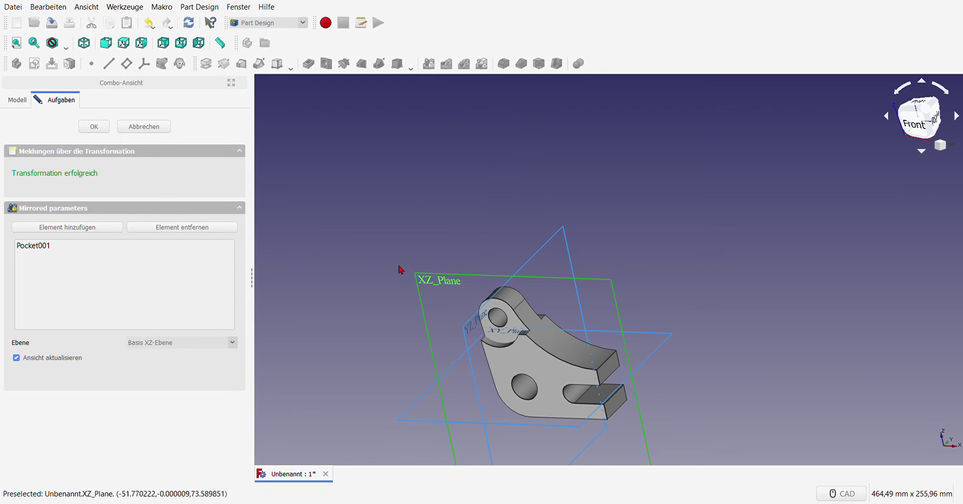
{"action": "left_click", "coordinate": [95, 127]}
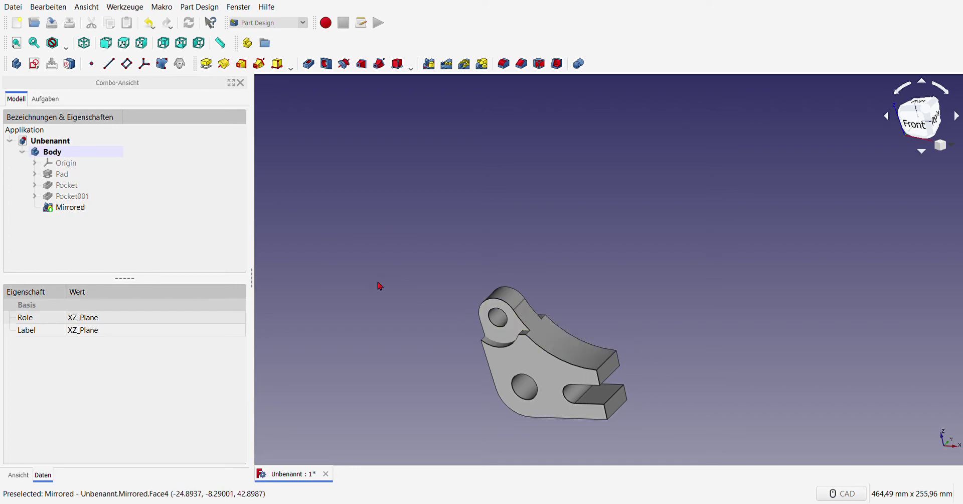
- Start Sketch004 on the XY plane, viewed from the top with the part shown as a cut section
{"action": "left_click", "coordinate": [34, 64]}
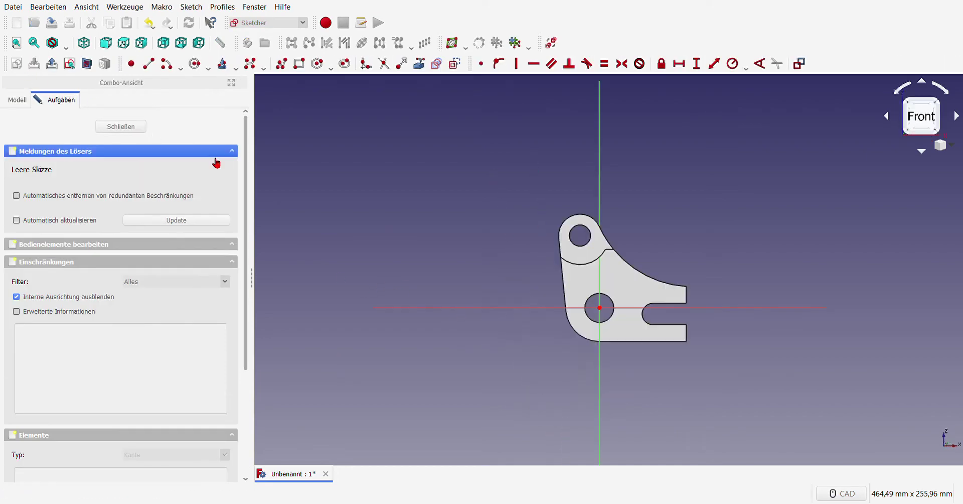
{"action": "left_click", "coordinate": [125, 127]}
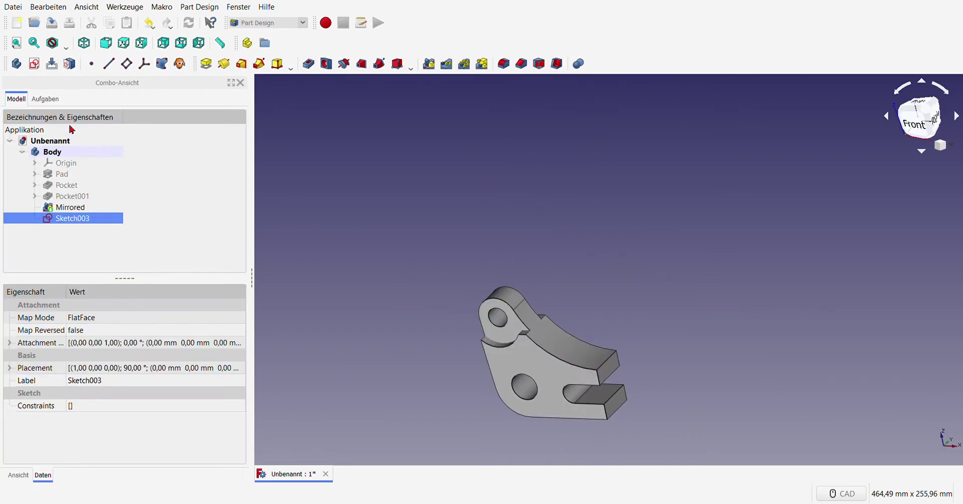
{"action": "left_click", "coordinate": [35, 63]}
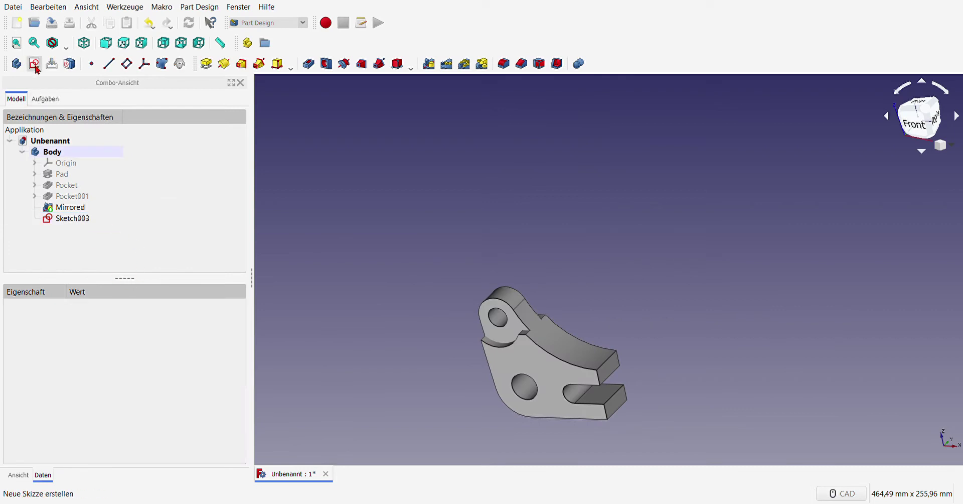
{"action": "left_click", "coordinate": [666, 347]}
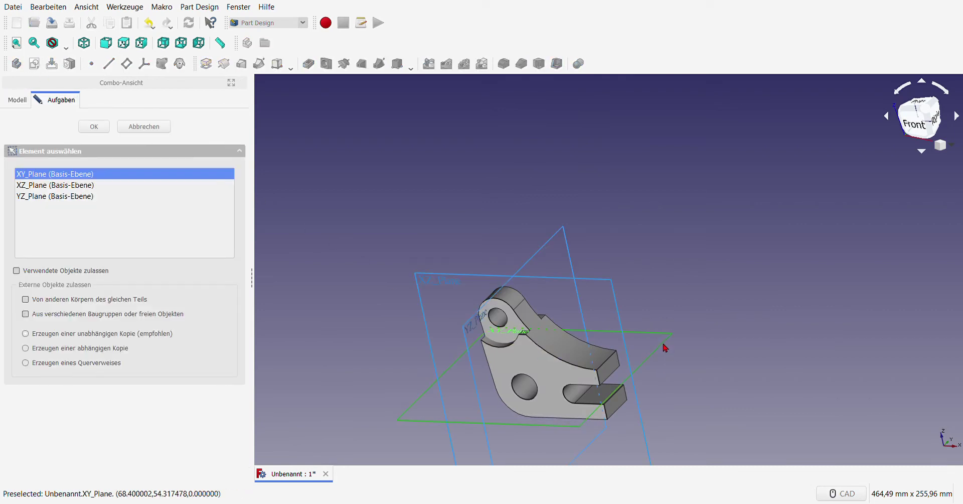
{"action": "left_click", "coordinate": [106, 131]}
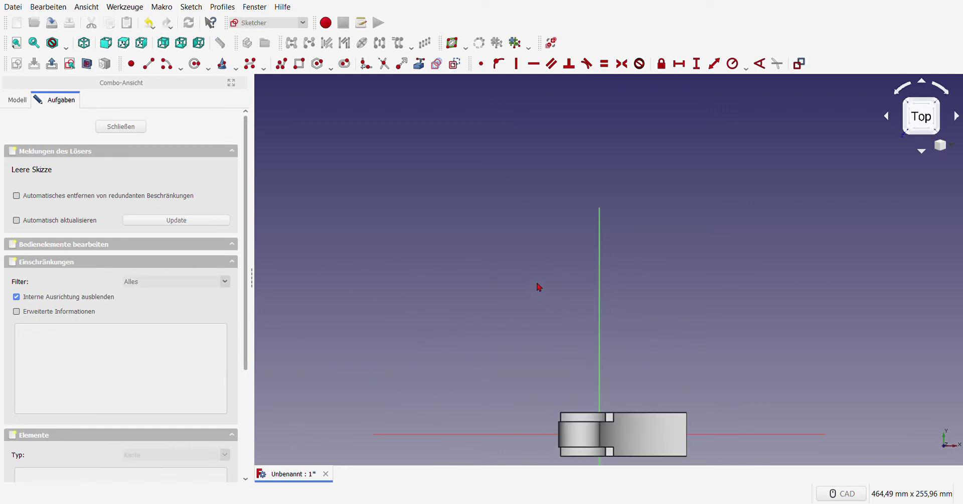
{"action": "scroll", "coordinate": [532, 283], "scroll_direction": "up", "scroll_amount": 2}
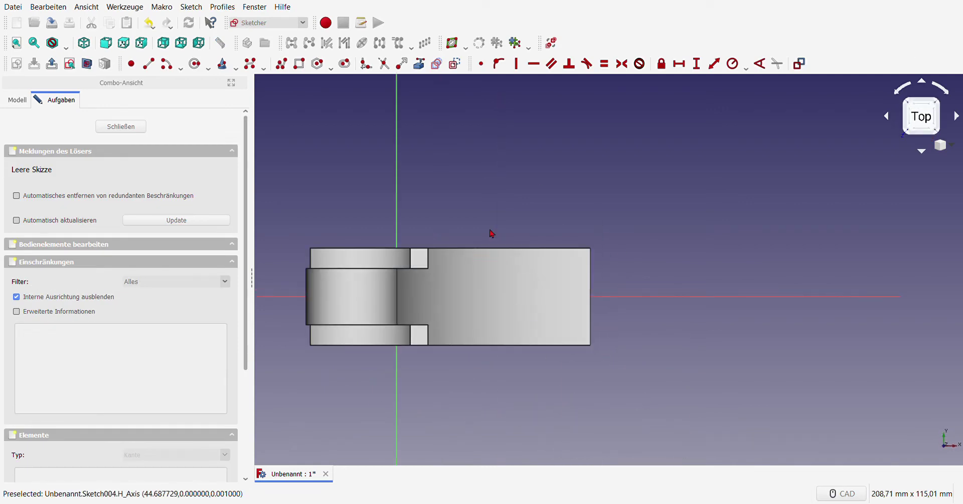
{"action": "left_click", "coordinate": [88, 65]}
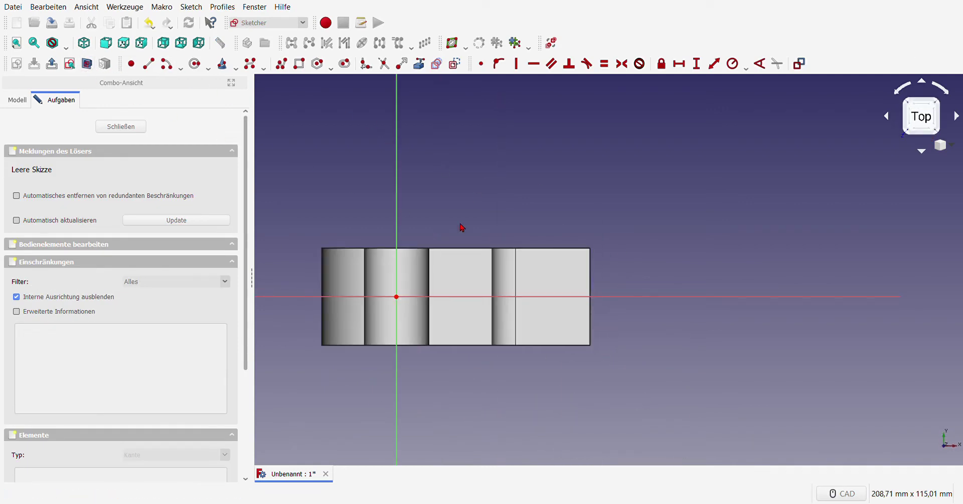
{"action": "scroll", "coordinate": [607, 288], "scroll_direction": "up", "scroll_amount": 2}
{"action": "scroll", "coordinate": [522, 258], "scroll_direction": "down", "scroll_amount": 2}
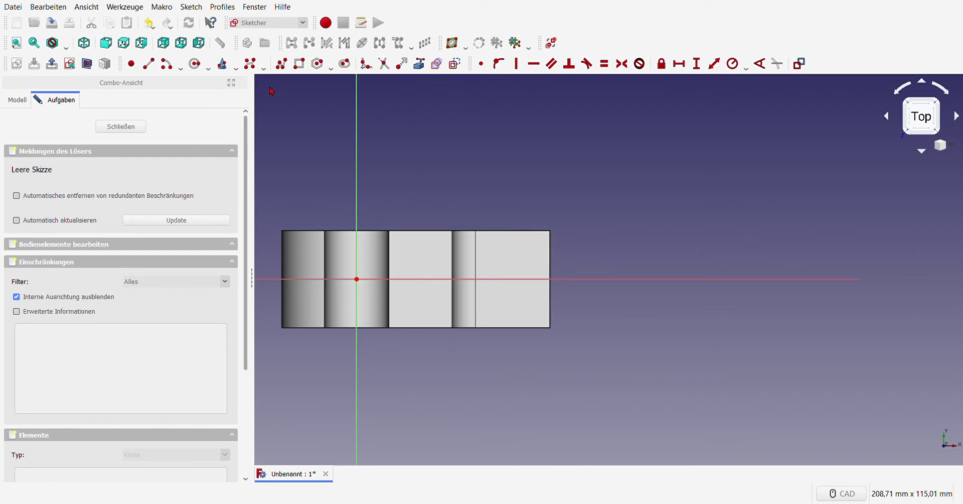
- Draw a rectangle from inside the part to beyond its right edge
{"action": "left_click", "coordinate": [299, 64]}
{"action": "left_click", "coordinate": [421, 253]}
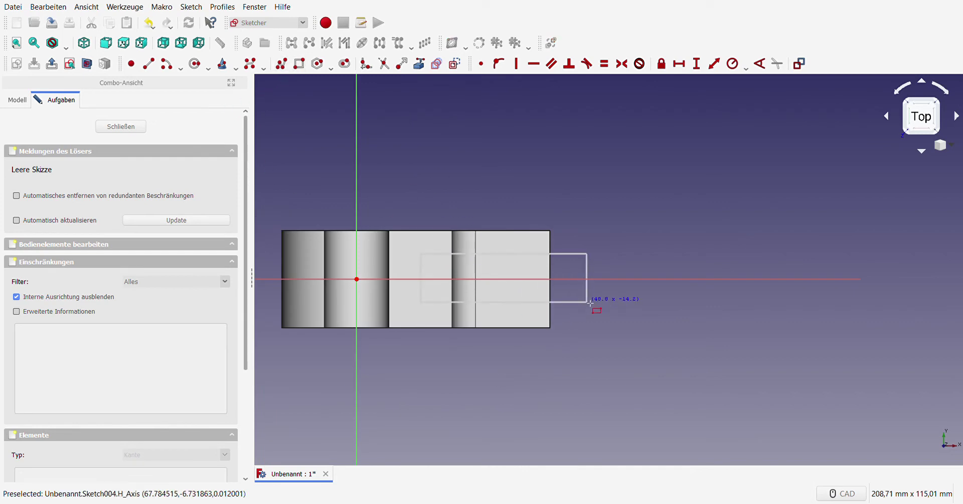
{"action": "left_click", "coordinate": [582, 297]}
{"action": "right_click", "coordinate": [585, 303]}
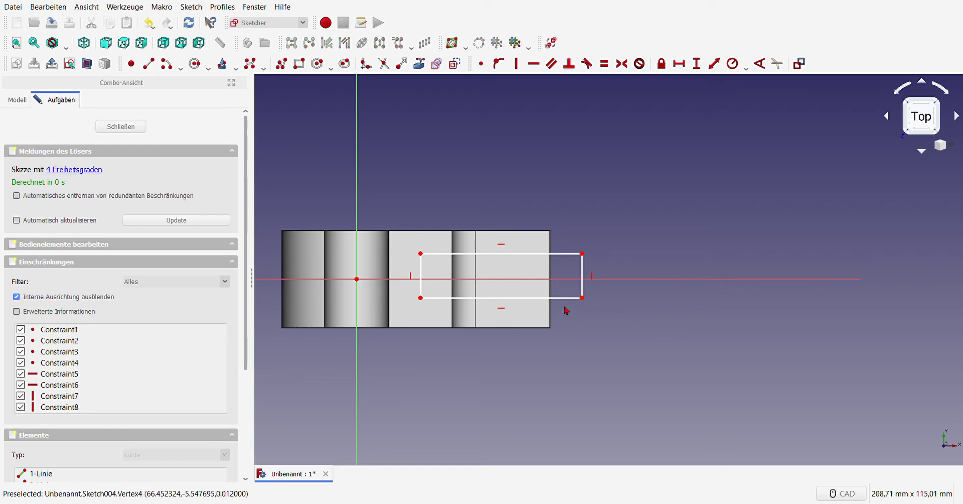
- Make the right corners symmetric about the H axis, delete redundant Constraint7, and fix the right side's height
{"action": "left_click", "coordinate": [582, 297]}
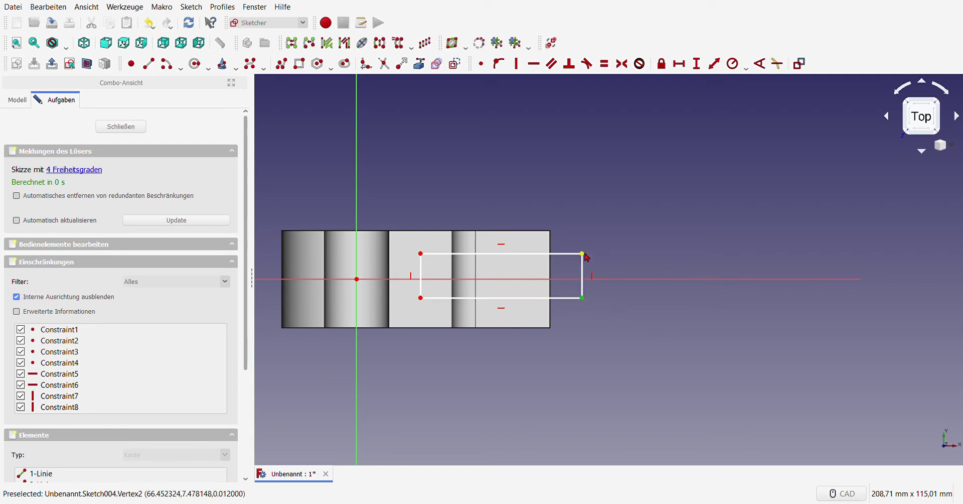
{"action": "left_click", "coordinate": [604, 278]}
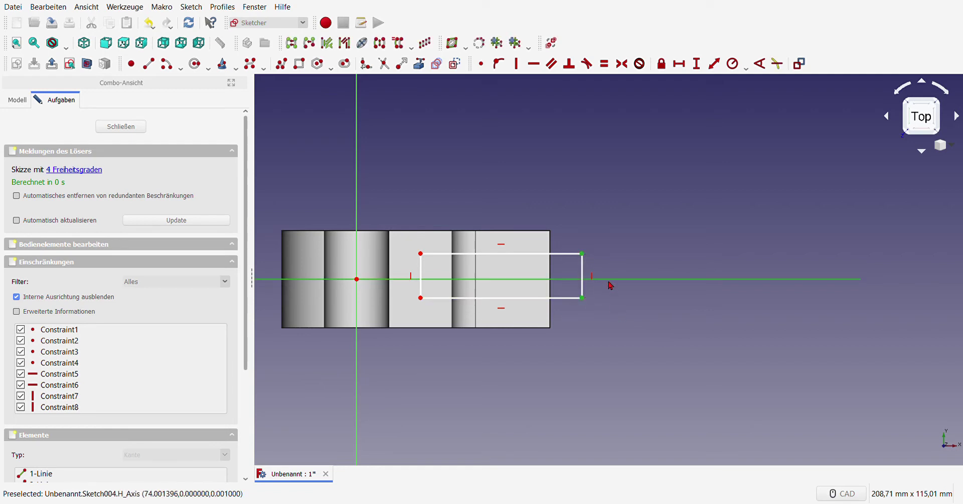
{"action": "left_click", "coordinate": [622, 63]}
{"action": "scroll", "coordinate": [90, 376], "scroll_direction": "down", "scroll_amount": 1}
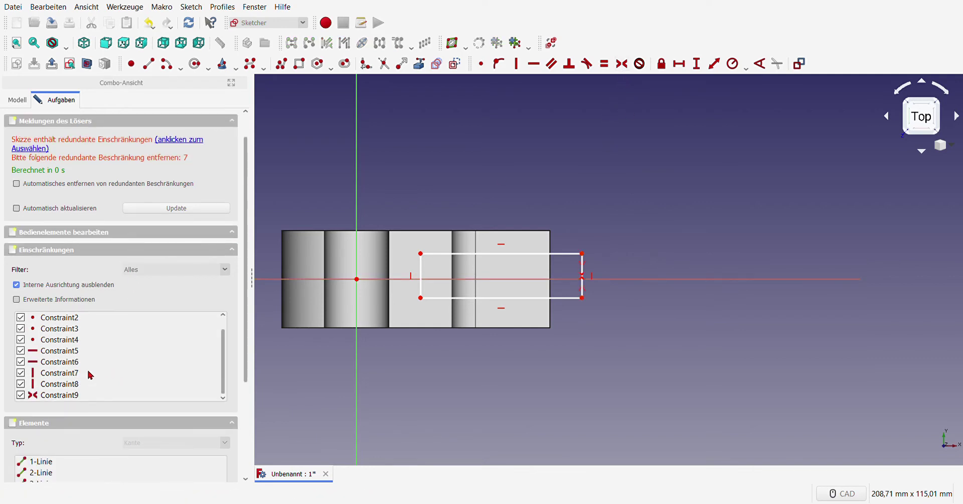
{"action": "left_click", "coordinate": [90, 376]}
{"action": "key", "text": "Delete"}
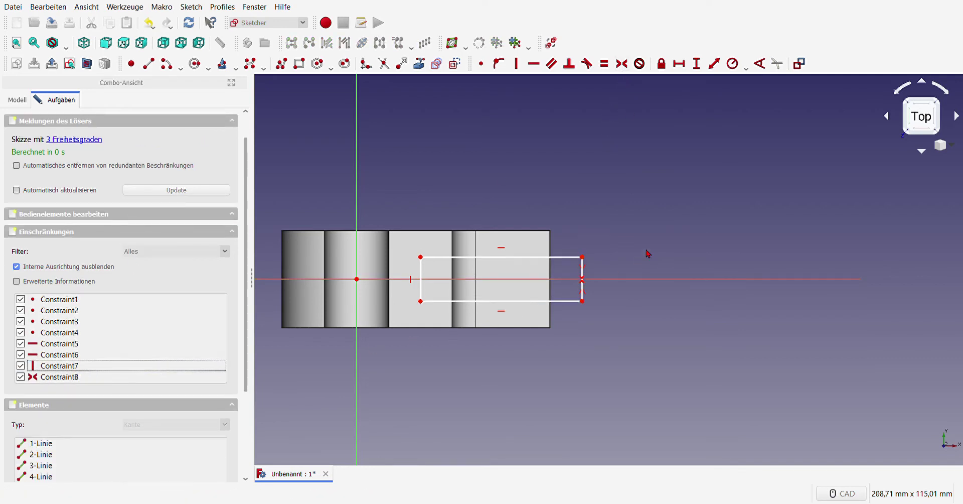
{"action": "left_click", "coordinate": [614, 262]}
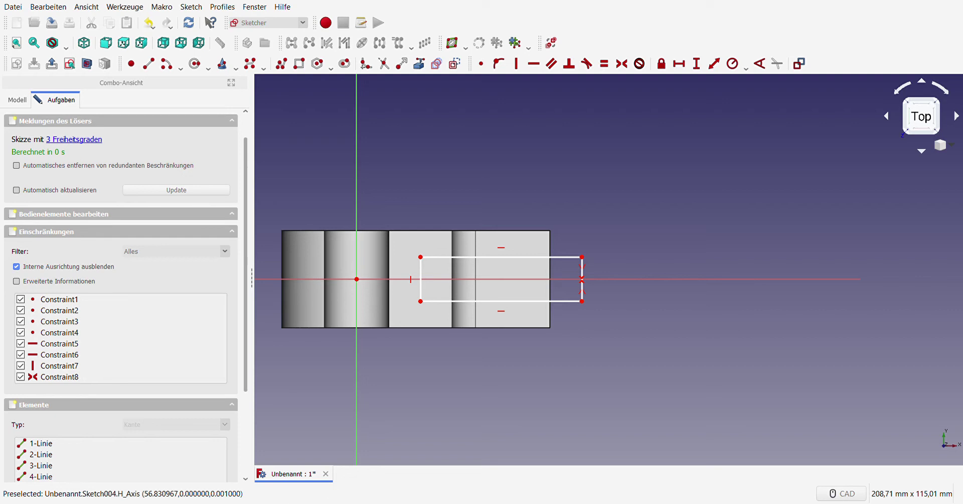
{"action": "left_click", "coordinate": [583, 295]}
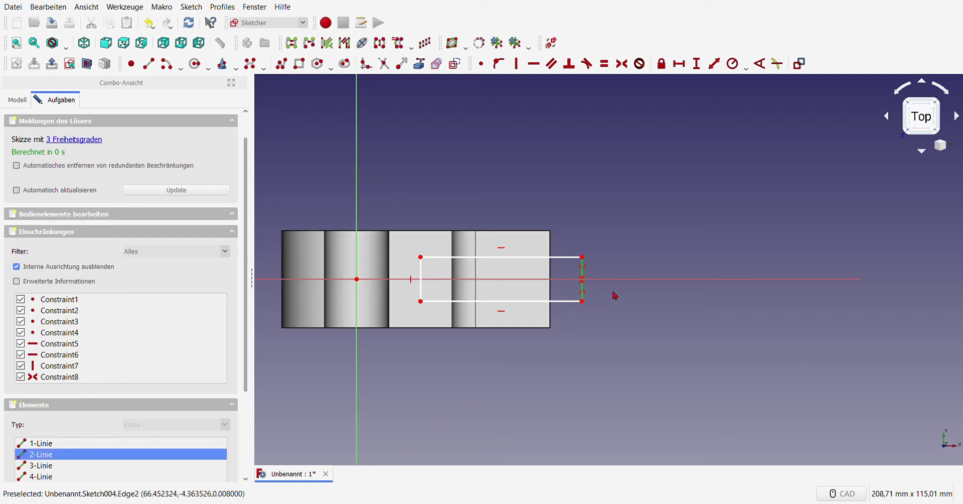
{"action": "left_click", "coordinate": [697, 64]}
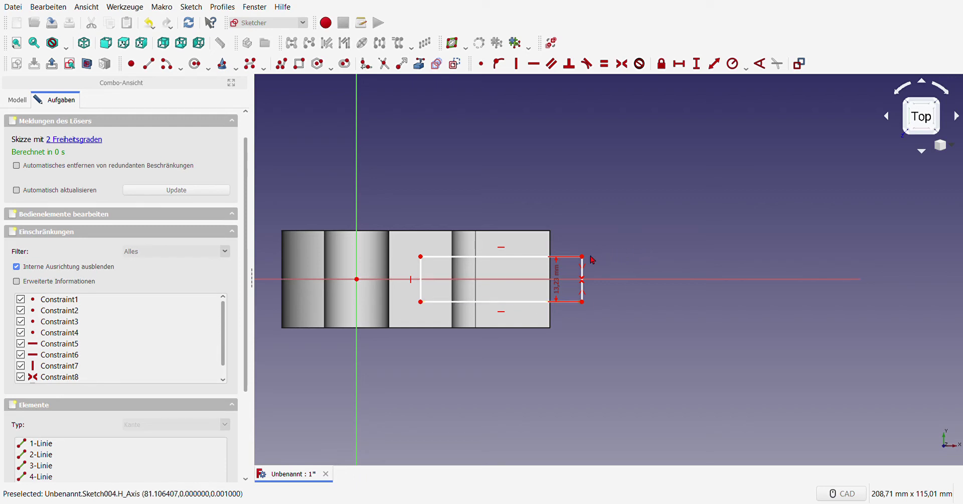
- Reference the part's right edge and place the rectangle's right side on it
{"action": "left_click", "coordinate": [419, 63]}
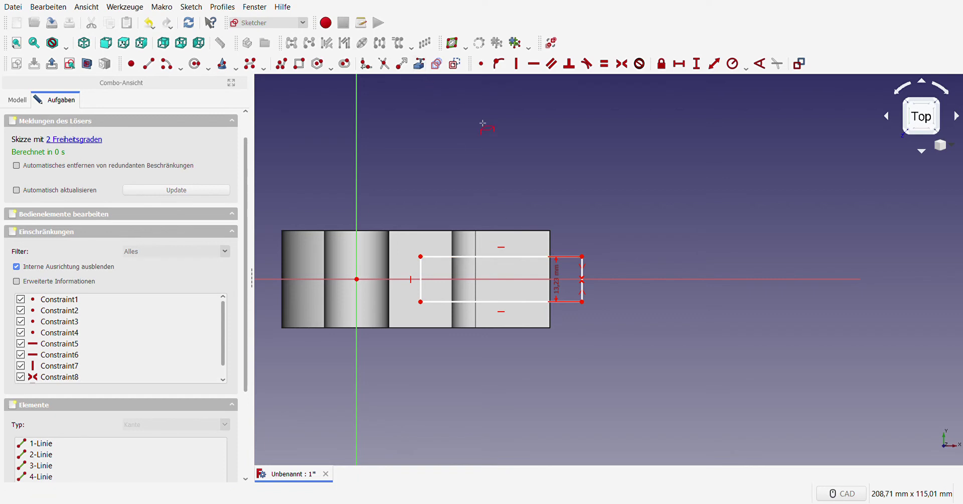
{"action": "left_click", "coordinate": [552, 231]}
{"action": "key", "text": "Escape"}
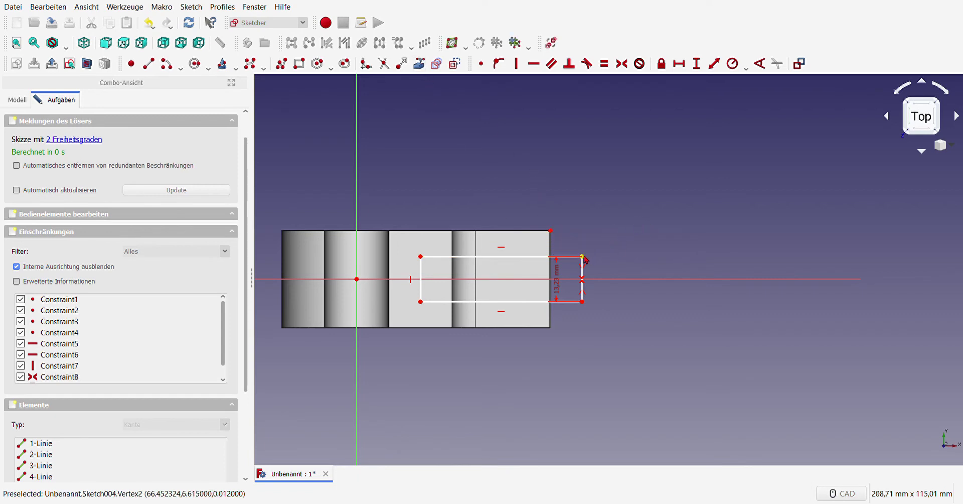
{"action": "left_click", "coordinate": [582, 256]}
{"action": "left_click", "coordinate": [551, 230]}
{"action": "left_click", "coordinate": [516, 63]}
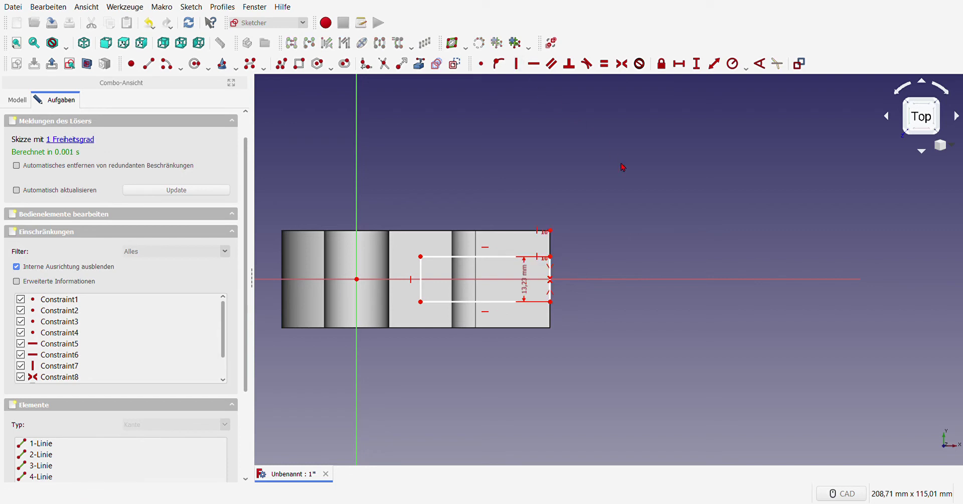
- Set the rectangle length to 38 mm and move the 38 and 13.23 dimensions outside the part
{"action": "left_click", "coordinate": [477, 301]}
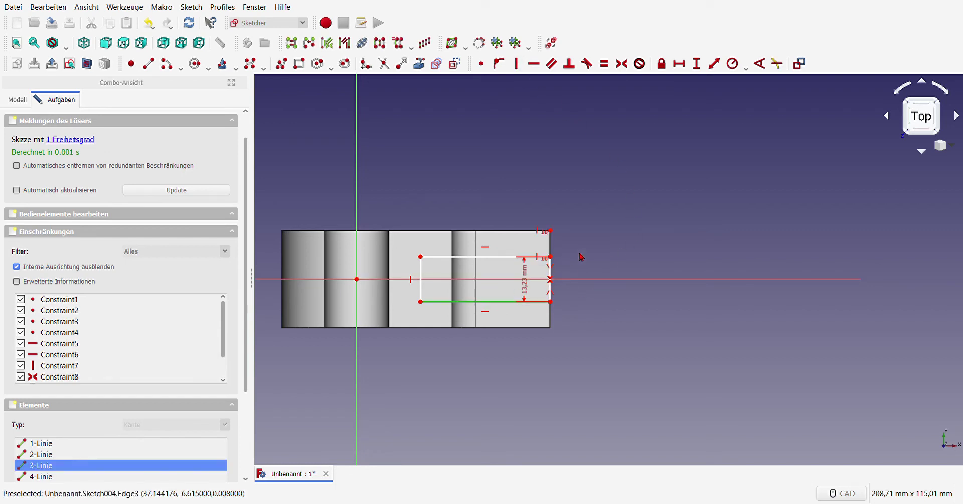
{"action": "left_click", "coordinate": [681, 70]}
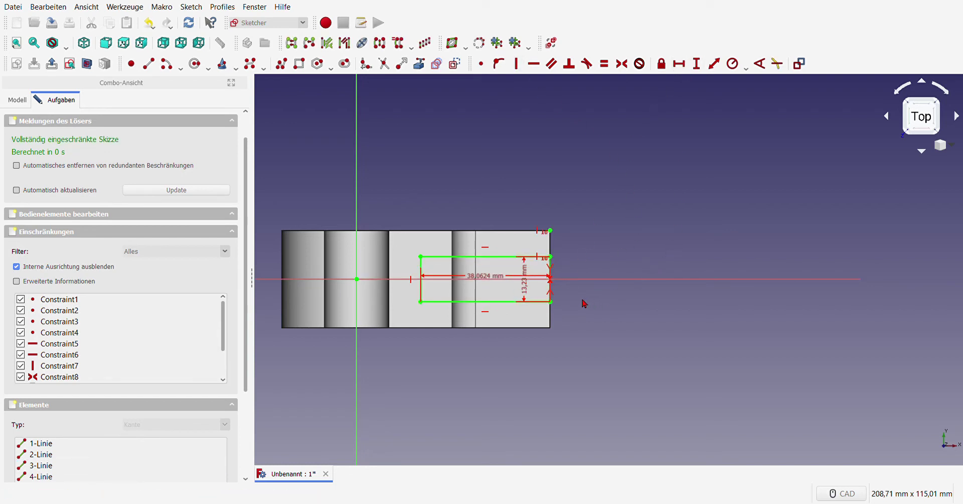
{"action": "type", "text": "38"}
{"action": "key", "text": "Return"}
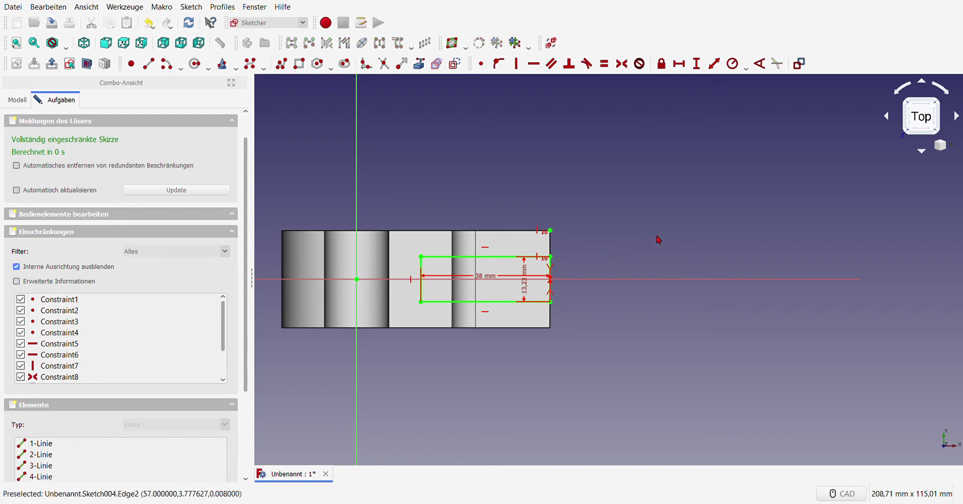
{"action": "left_click_drag", "start_coordinate": [529, 292], "coordinate": [576, 336]}
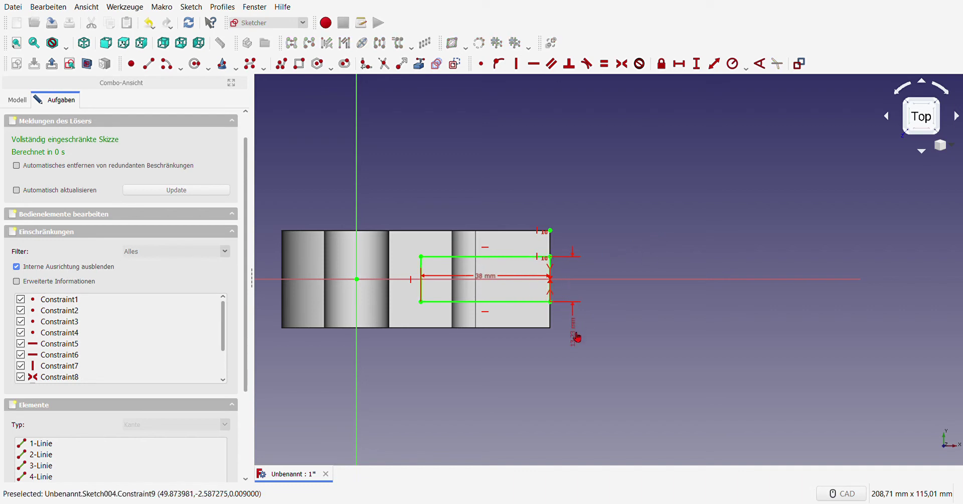
{"action": "left_click_drag", "start_coordinate": [492, 275], "coordinate": [489, 366]}
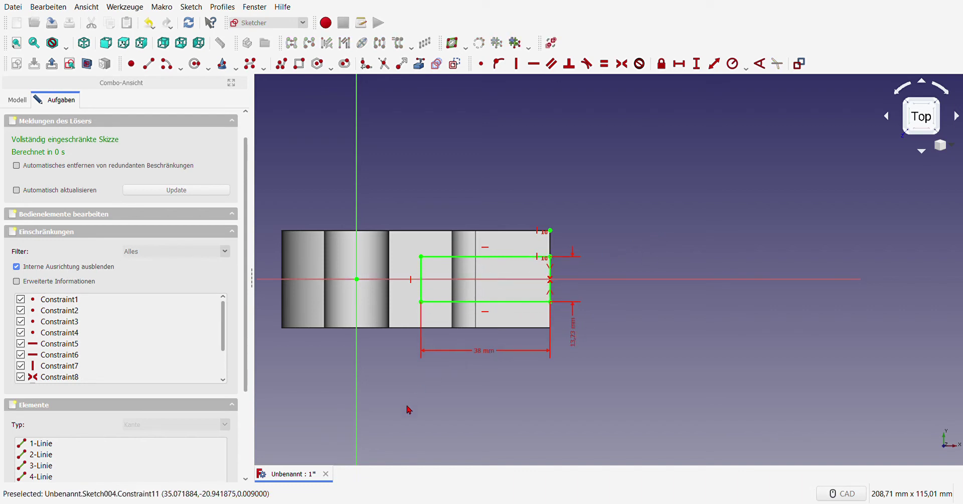
{"action": "scroll", "coordinate": [88, 163], "scroll_direction": "up", "scroll_amount": 1}
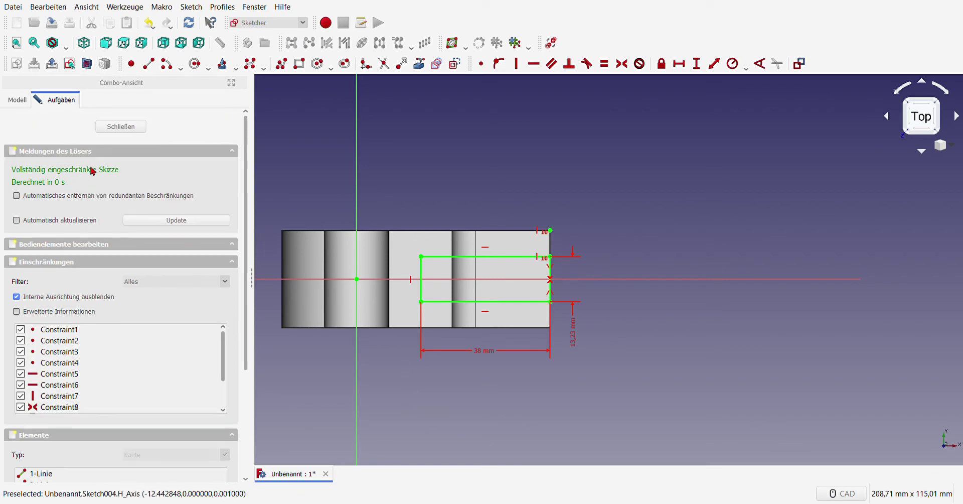
- Pocket the rectangle sketch Through all, symmetric to plane, creating Pocket002
{"action": "left_click", "coordinate": [132, 128]}
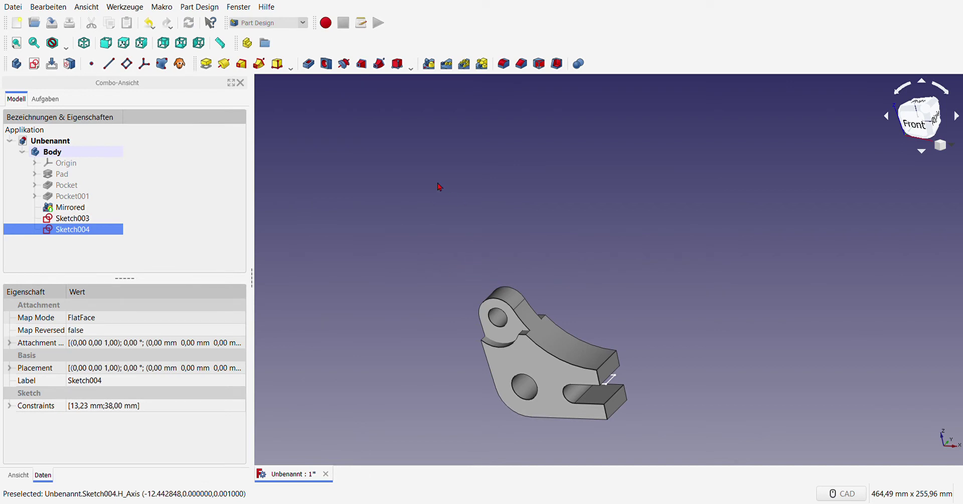
{"action": "left_click", "coordinate": [308, 64]}
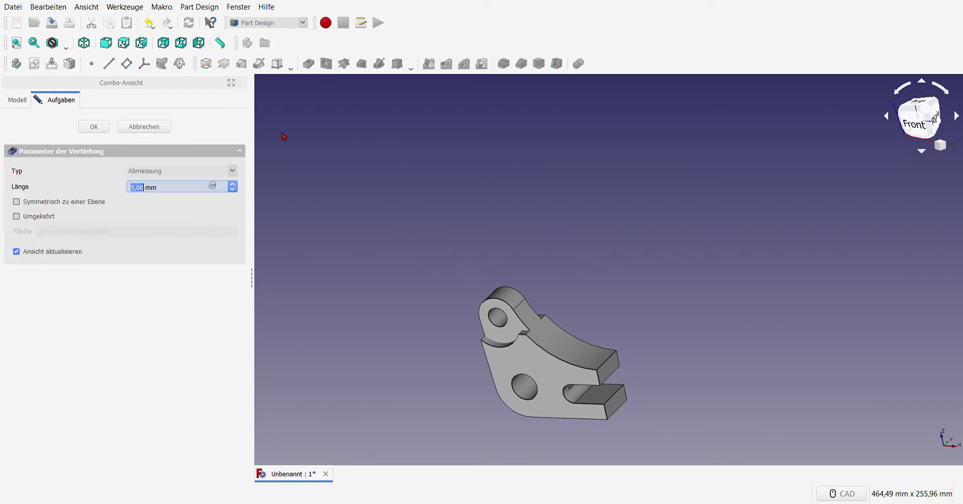
{"action": "left_click", "coordinate": [17, 201]}
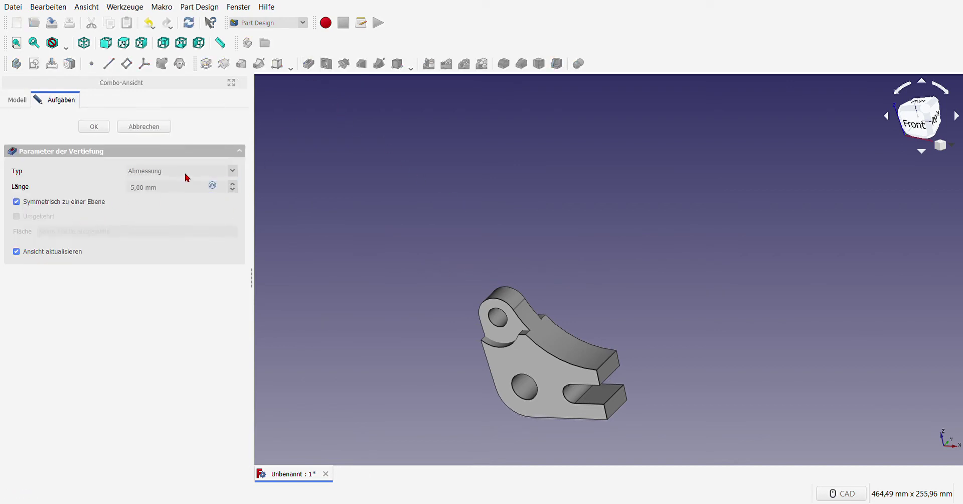
{"action": "scroll", "coordinate": [185, 175], "scroll_direction": "down", "scroll_amount": 1}
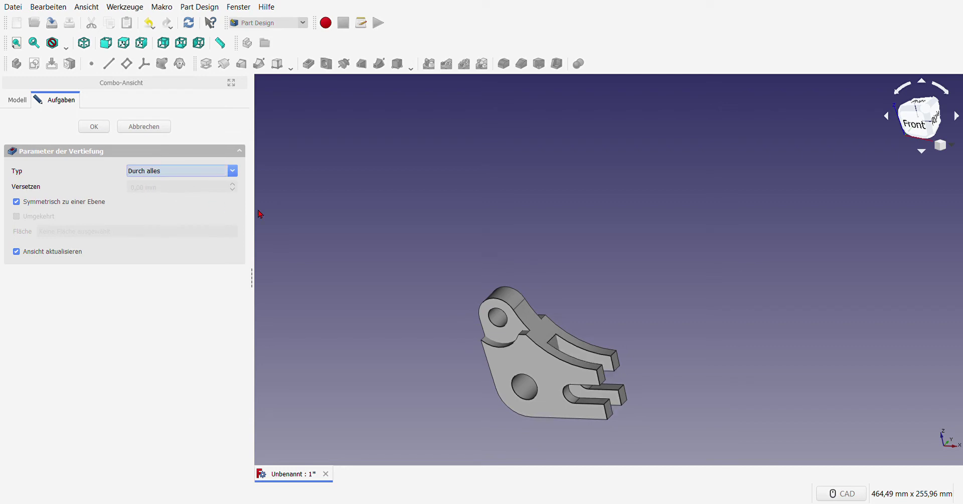
{"action": "left_click", "coordinate": [93, 127]}
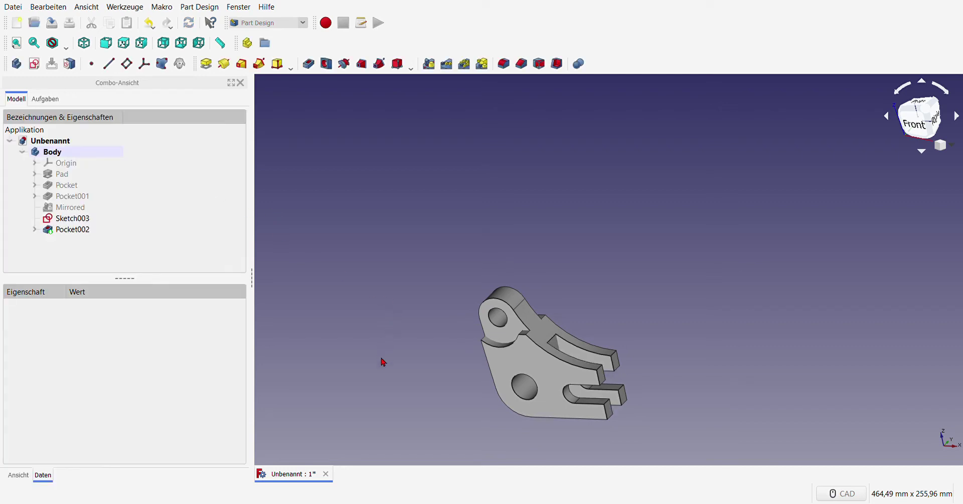
{"action": "scroll", "coordinate": [436, 390], "scroll_direction": "up", "scroll_amount": 2}
{"action": "scroll", "coordinate": [424, 374], "scroll_direction": "down", "scroll_amount": 2}
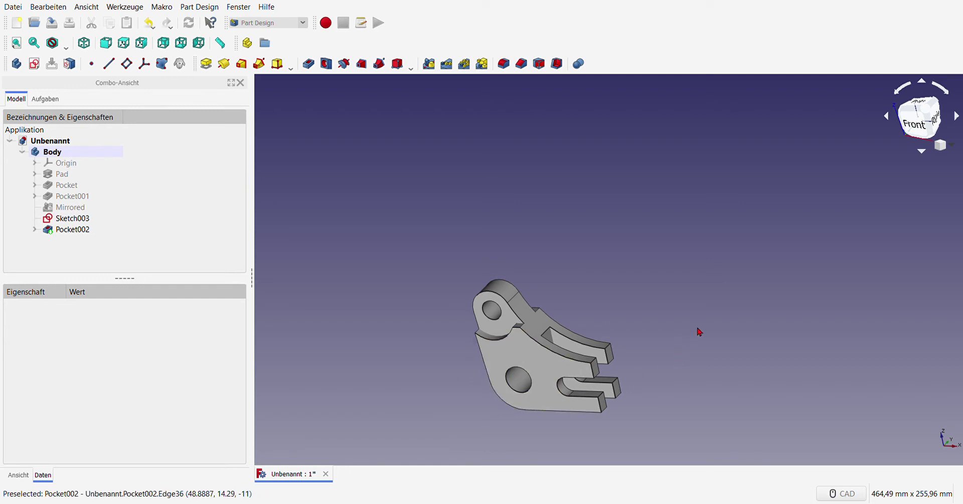
- View the part from above in wireframe and select the two inner fork edges
{"action": "mouse_move", "coordinate": [701, 331]}
{"action": "middle_mouse_down"}
{"action": "mouse_move", "coordinate": [679, 368]}
{"action": "mouse_move", "coordinate": [525, 379]}
{"action": "mouse_move", "coordinate": [587, 370]}
{"action": "middle_mouse_up"}
{"action": "scroll", "coordinate": [491, 401], "scroll_direction": "up", "scroll_amount": 3}
{"action": "scroll", "coordinate": [491, 400], "scroll_direction": "up", "scroll_amount": 3}
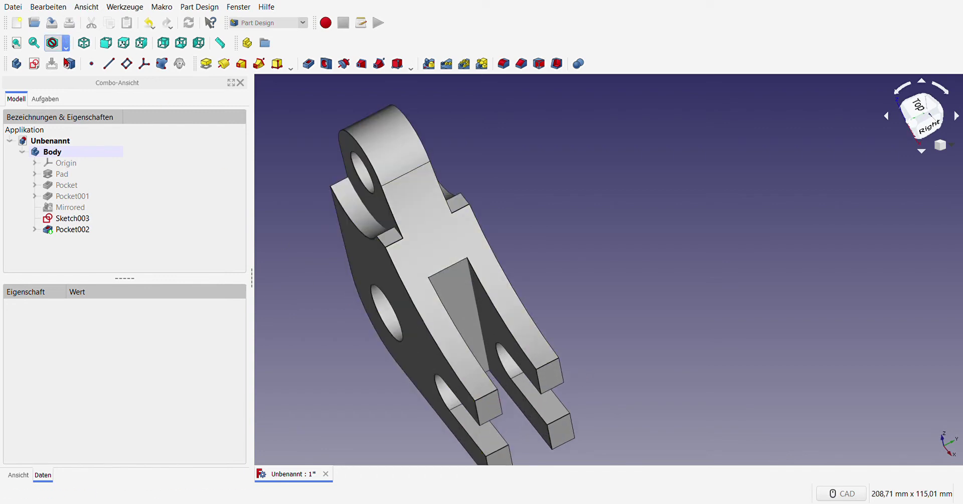
{"action": "left_click", "coordinate": [83, 104]}
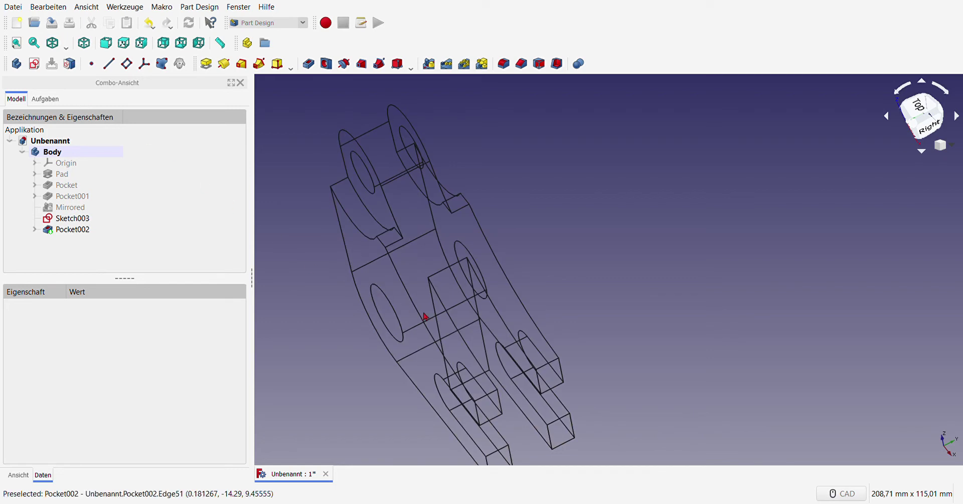
{"action": "left_click", "coordinate": [485, 332]}
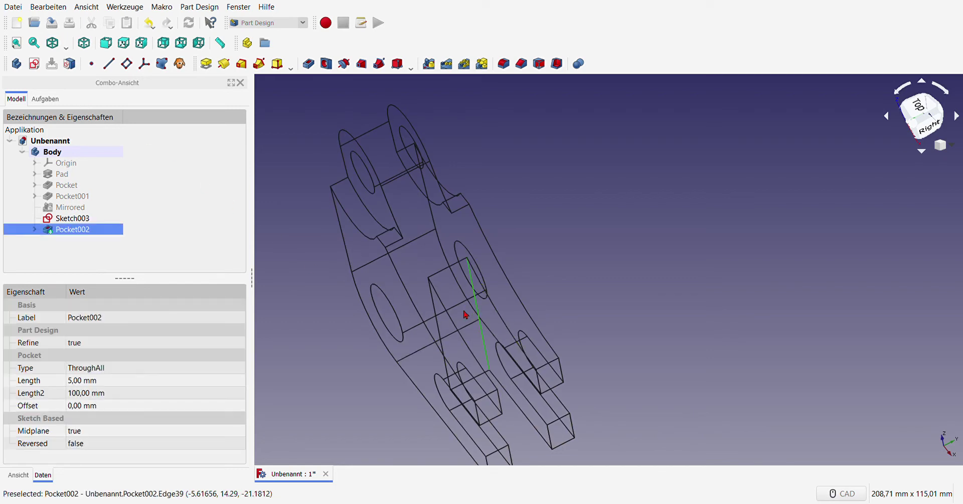
{"action": "left_click", "coordinate": [441, 335]}
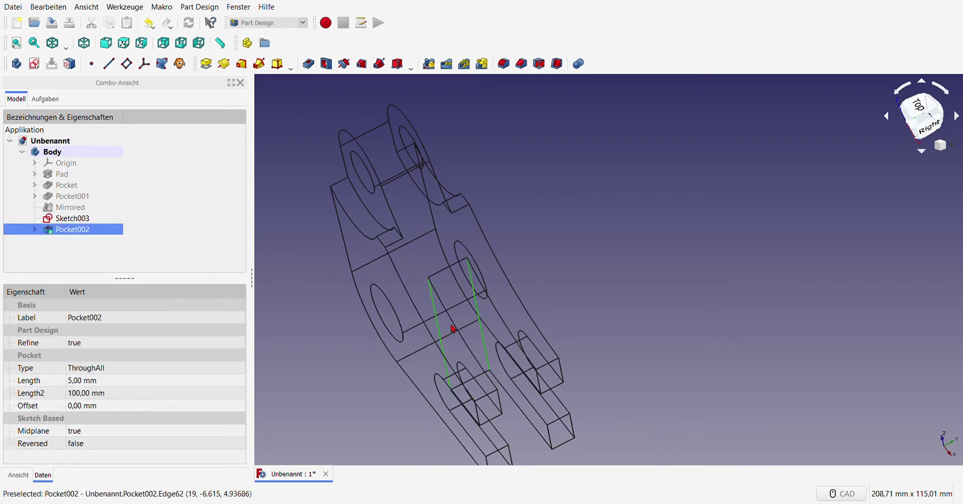
- Fillet the two fork edges with a 5 mm radius and return to shaded display
{"action": "left_click", "coordinate": [504, 64]}
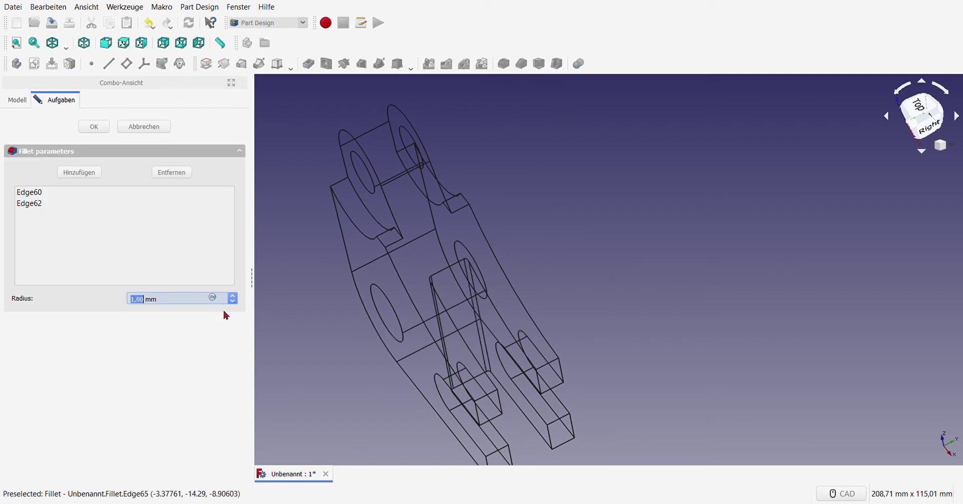
{"action": "type", "text": "5"}
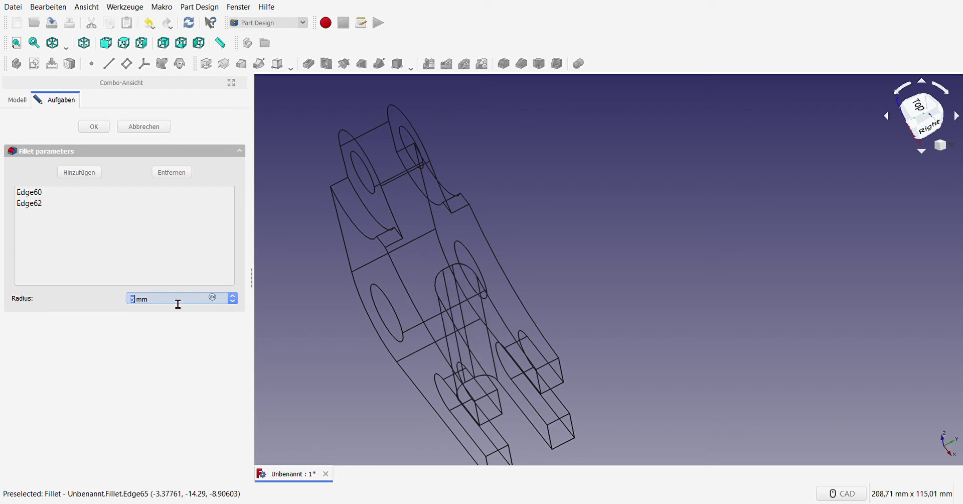
{"action": "type", "text": "6"}
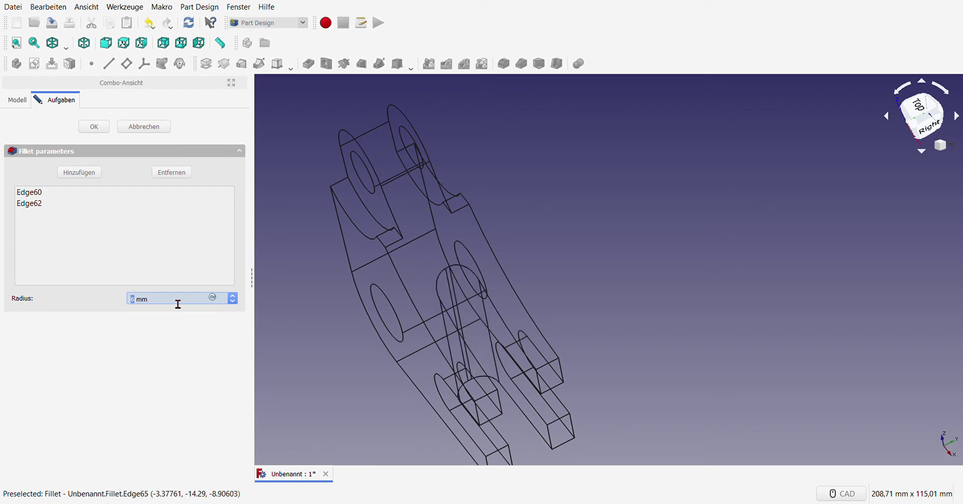
{"action": "left_click", "coordinate": [94, 127]}
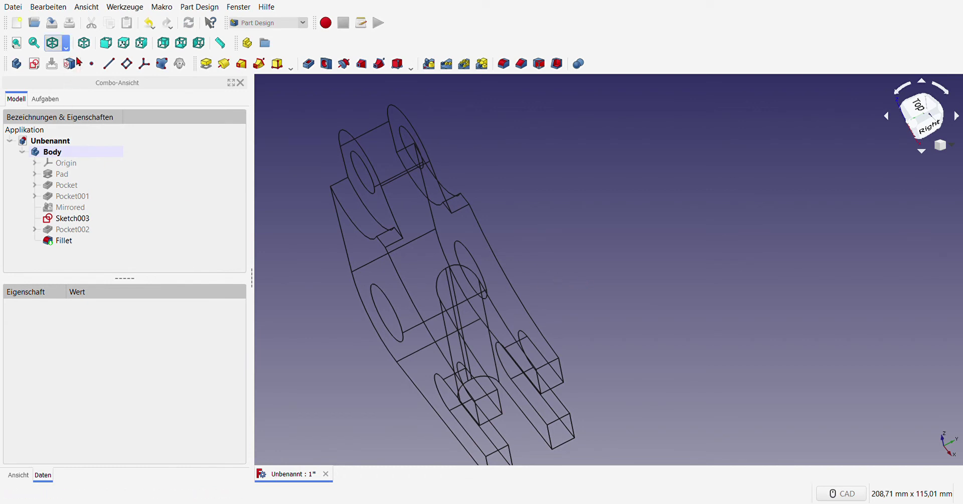
{"action": "left_click", "coordinate": [53, 42]}
- Orbit the shaded bracket and select the Body in the tree to recolour it dark purple
{"action": "scroll", "coordinate": [709, 286], "scroll_direction": "down", "scroll_amount": 5}
{"action": "mouse_move", "coordinate": [441, 306]}
{"action": "middle_mouse_down"}
{"action": "mouse_move", "coordinate": [517, 319]}
{"action": "mouse_move", "coordinate": [492, 312]}
{"action": "middle_mouse_up"}
{"action": "scroll", "coordinate": [776, 361], "scroll_direction": "up", "scroll_amount": 2}
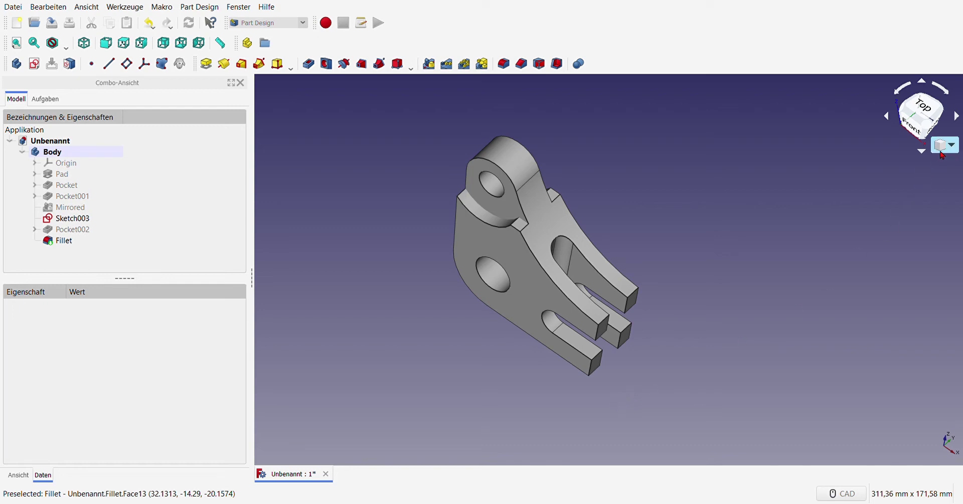
{"action": "scroll", "coordinate": [886, 212], "scroll_direction": "up", "scroll_amount": 1}
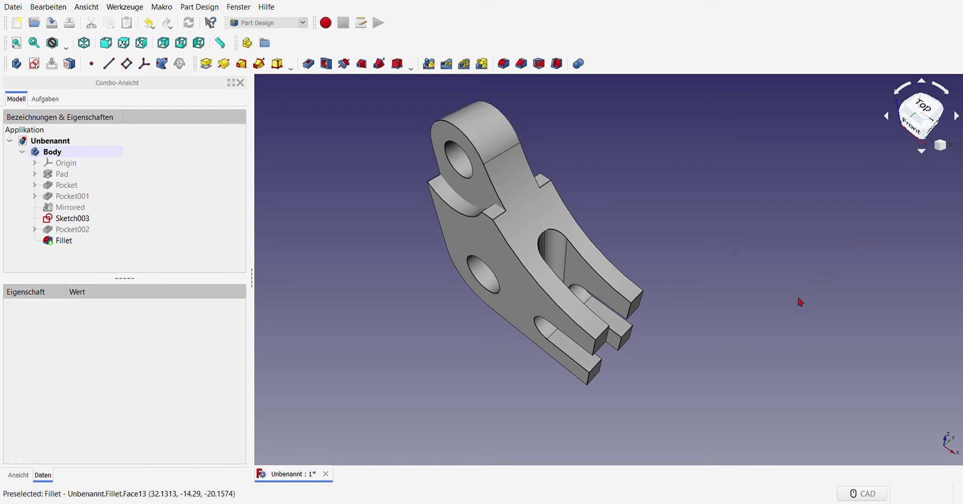
{"action": "middle_click_drag", "start_coordinate": [702, 379], "coordinate": [699, 361]}
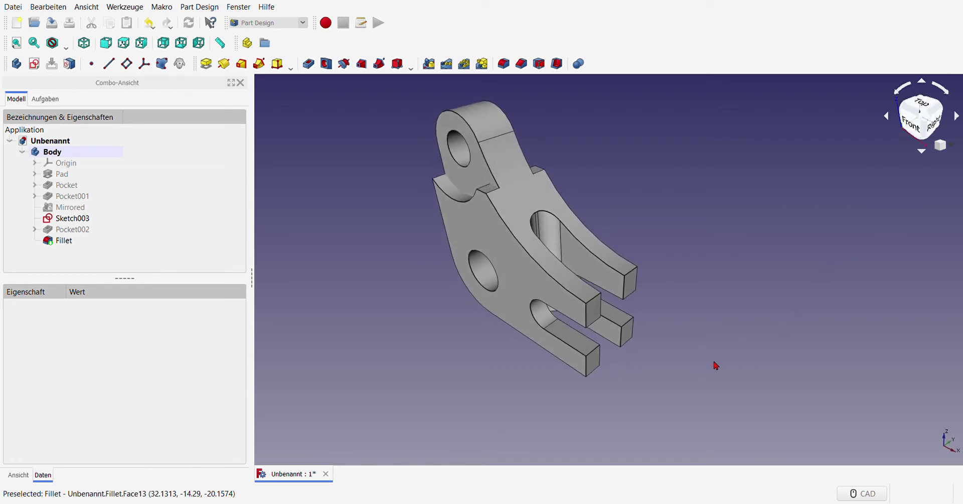
{"action": "scroll", "coordinate": [717, 366], "scroll_direction": "down", "scroll_amount": 1}
{"action": "scroll", "coordinate": [703, 315], "scroll_direction": "up", "scroll_amount": 2}
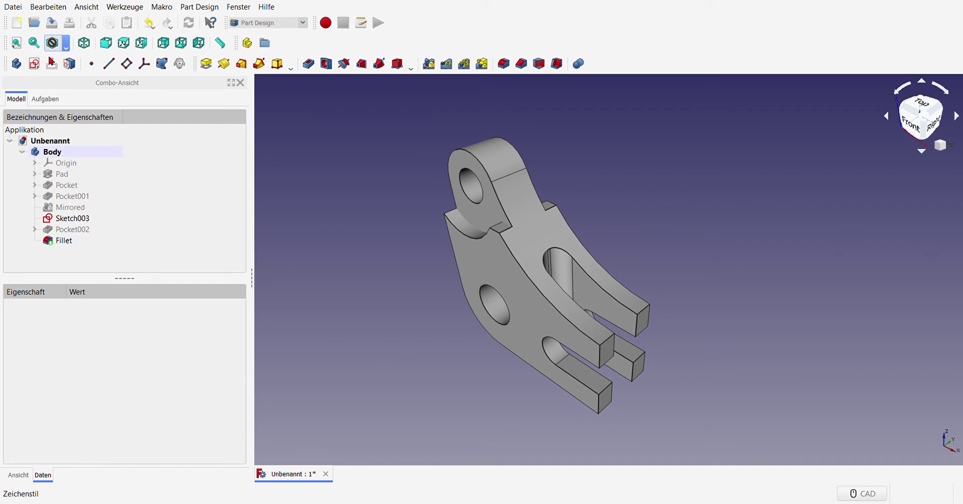
{"action": "left_click", "coordinate": [61, 152]}
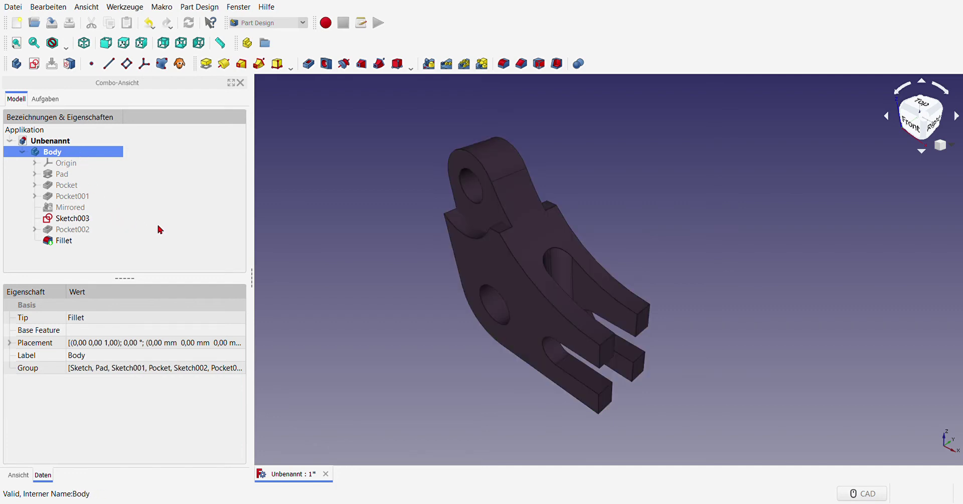
- On the Fillet feature, pick the lug hole, lower hole, fork faces and lower slot faces for recolouring
{"action": "left_click", "coordinate": [63, 243]}
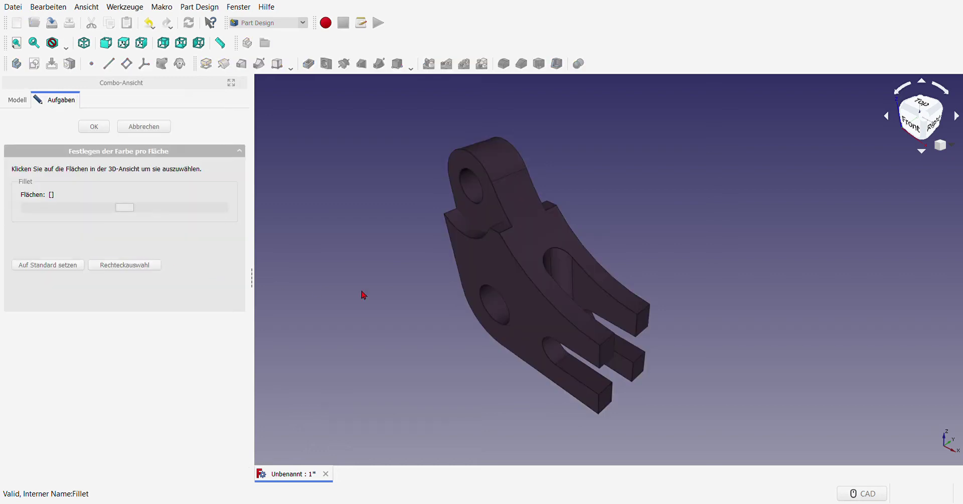
{"action": "left_click", "coordinate": [475, 198]}
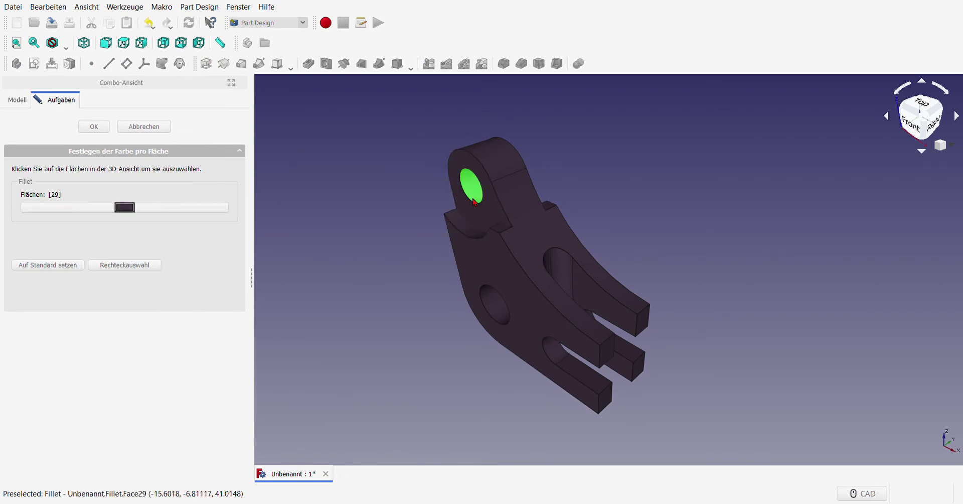
{"action": "left_click", "coordinate": [499, 311]}
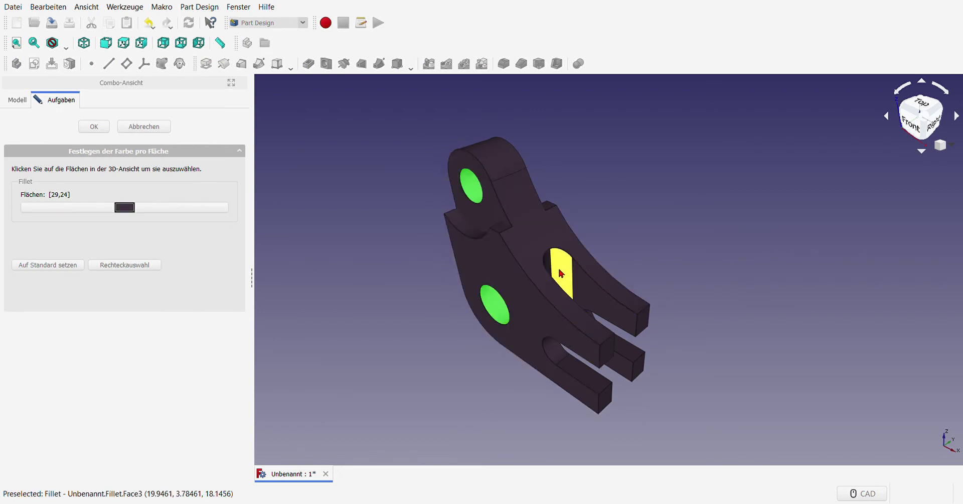
{"action": "left_click", "coordinate": [559, 273]}
{"action": "left_click", "coordinate": [602, 306]}
{"action": "left_click", "coordinate": [549, 346]}
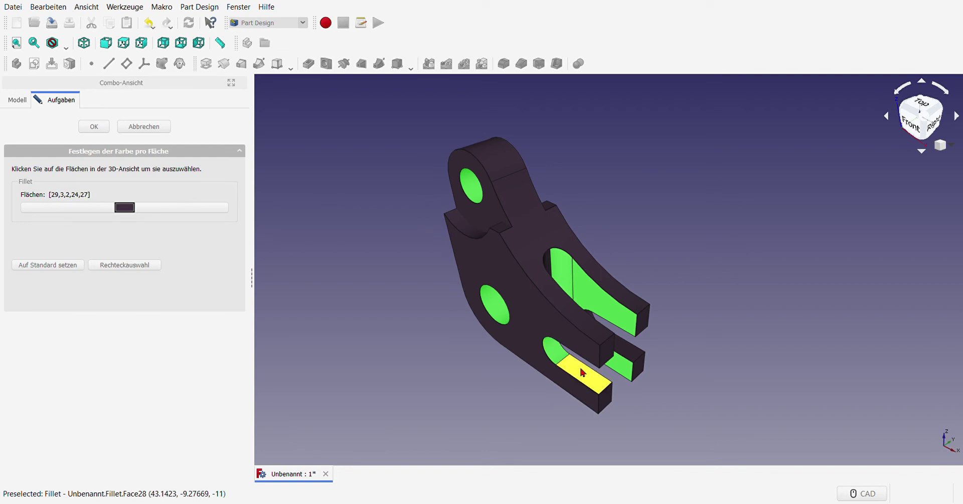
{"action": "left_click", "coordinate": [583, 372]}
{"action": "left_click", "coordinate": [630, 354]}
- From the right side, add the slot cylinder faces and adjoining faces to the selection
{"action": "middle_click_drag", "start_coordinate": [716, 347], "coordinate": [530, 283]}
{"action": "left_click", "coordinate": [529, 283]}
{"action": "scroll", "coordinate": [533, 276], "scroll_direction": "up", "scroll_amount": 5}
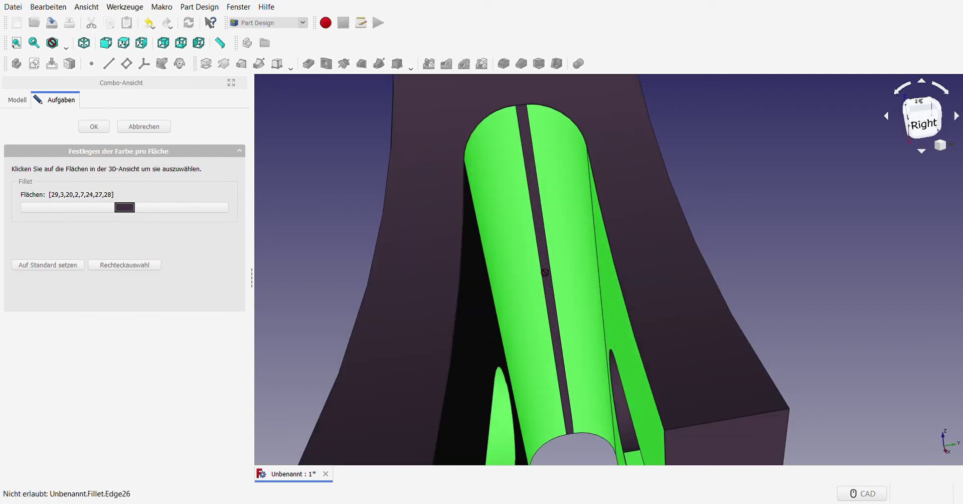
{"action": "left_click", "coordinate": [549, 264]}
{"action": "left_click", "coordinate": [477, 311]}
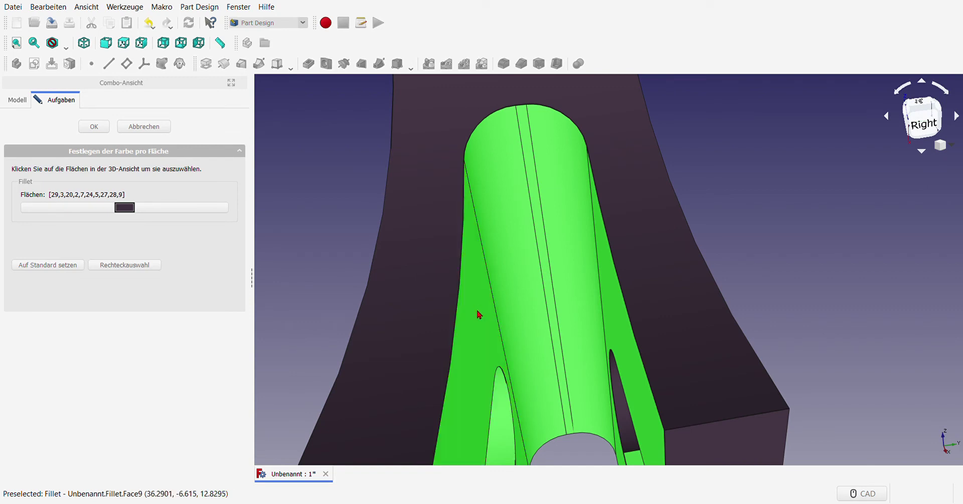
{"action": "left_click", "coordinate": [629, 413]}
{"action": "scroll", "coordinate": [566, 308], "scroll_direction": "down", "scroll_amount": 8}
- Add the rear lug, upper lug and adjoining fillet faces to the selection
{"action": "middle_click_drag", "start_coordinate": [665, 341], "coordinate": [463, 327]}
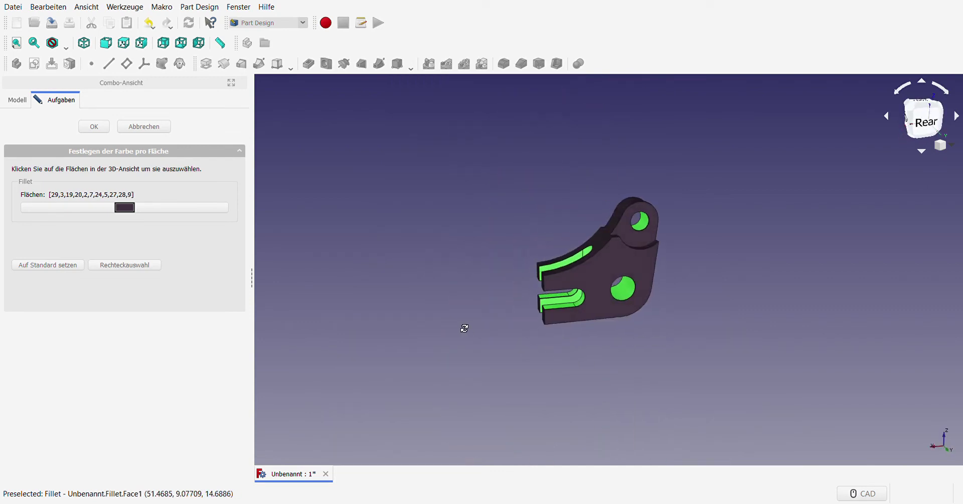
{"action": "scroll", "coordinate": [677, 224], "scroll_direction": "up", "scroll_amount": 2}
{"action": "left_click", "coordinate": [619, 247]}
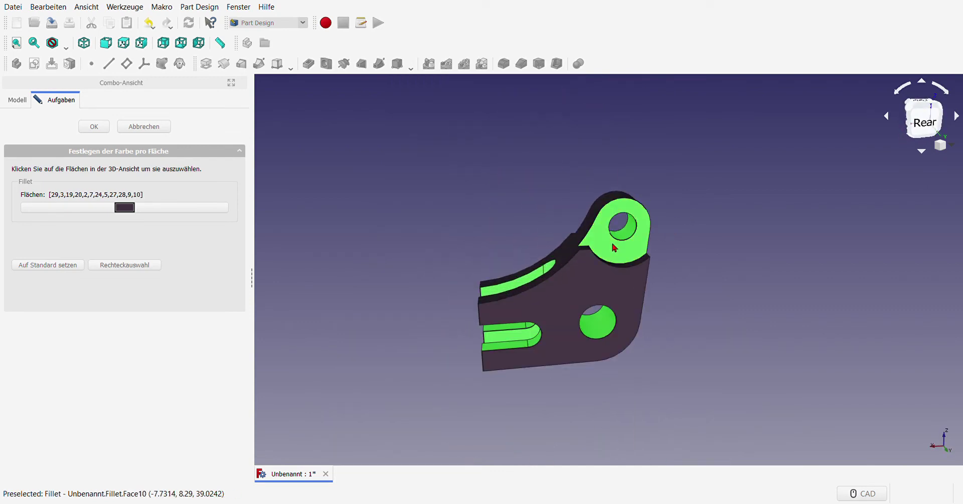
{"action": "mouse_move", "coordinate": [510, 254]}
{"action": "middle_mouse_down"}
{"action": "mouse_move", "coordinate": [564, 295]}
{"action": "mouse_move", "coordinate": [671, 307]}
{"action": "middle_mouse_up"}
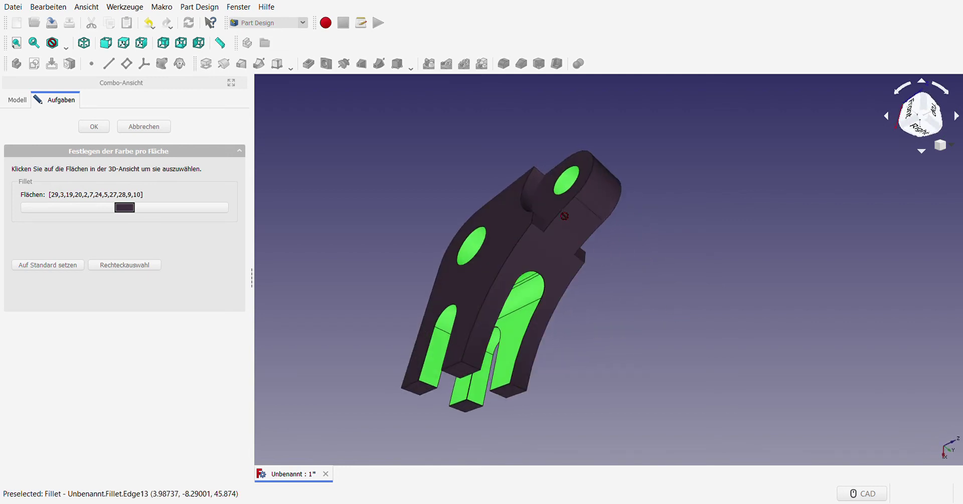
{"action": "left_click", "coordinate": [562, 190]}
{"action": "left_click", "coordinate": [539, 220]}
{"action": "left_click", "coordinate": [531, 202]}
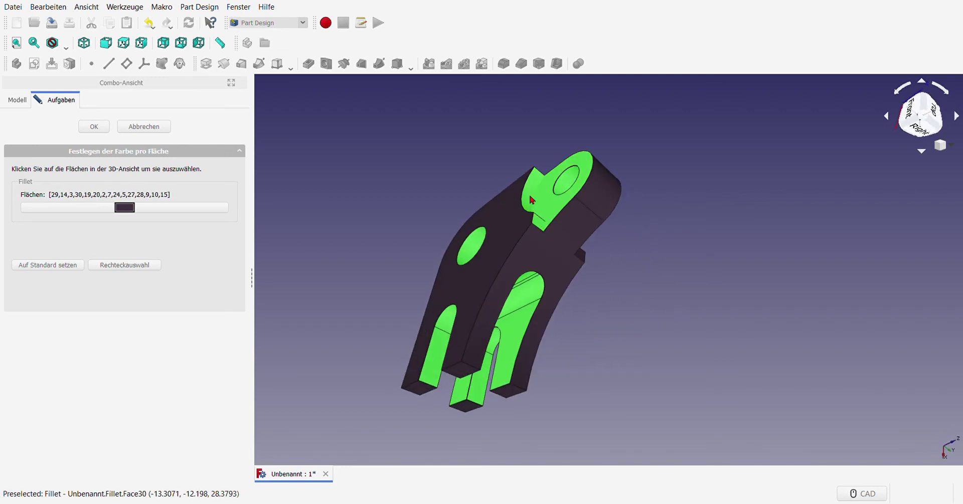
{"action": "middle_click_drag", "start_coordinate": [699, 254], "coordinate": [598, 248]}
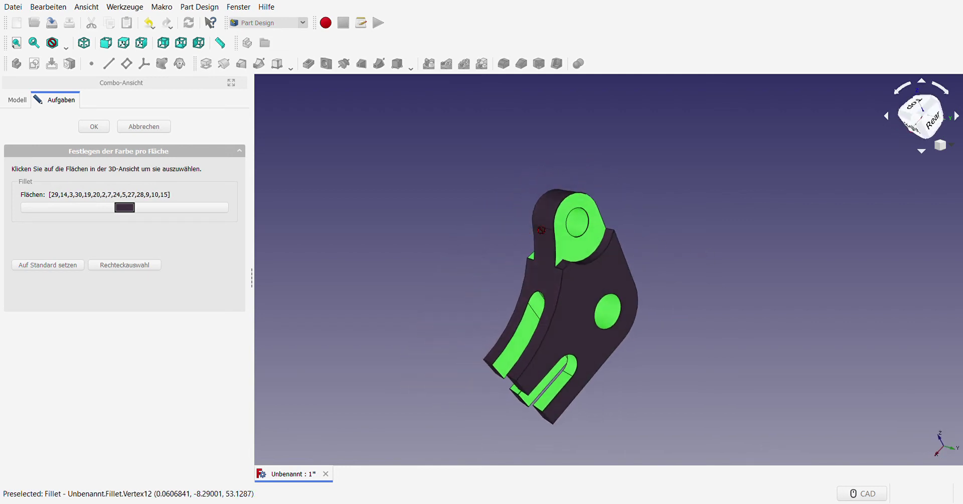
{"action": "left_click", "coordinate": [599, 248]}
{"action": "left_click", "coordinate": [558, 272]}
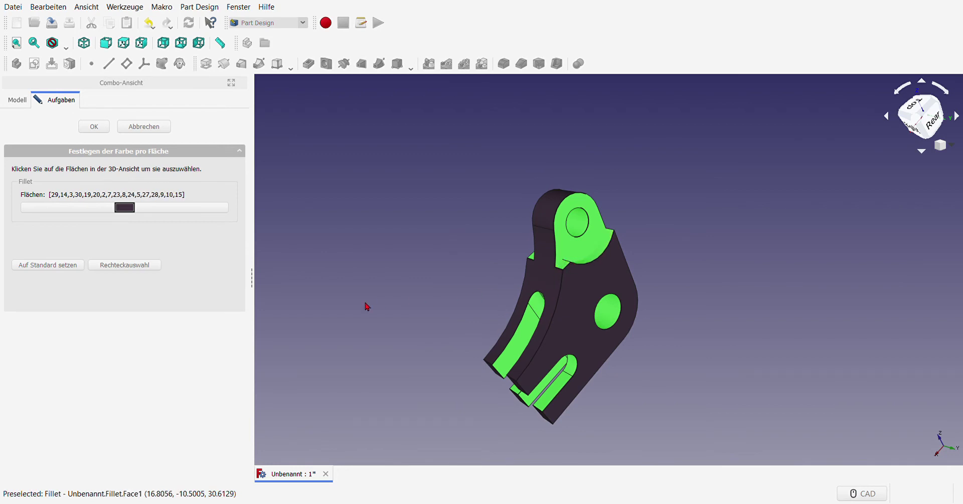
- Apply the light grey colour to the selected faces and inspect the bracket's colouring
{"action": "middle_click_drag", "start_coordinate": [366, 305], "coordinate": [692, 320]}
{"action": "scroll", "coordinate": [471, 301], "scroll_direction": "down", "scroll_amount": 4}
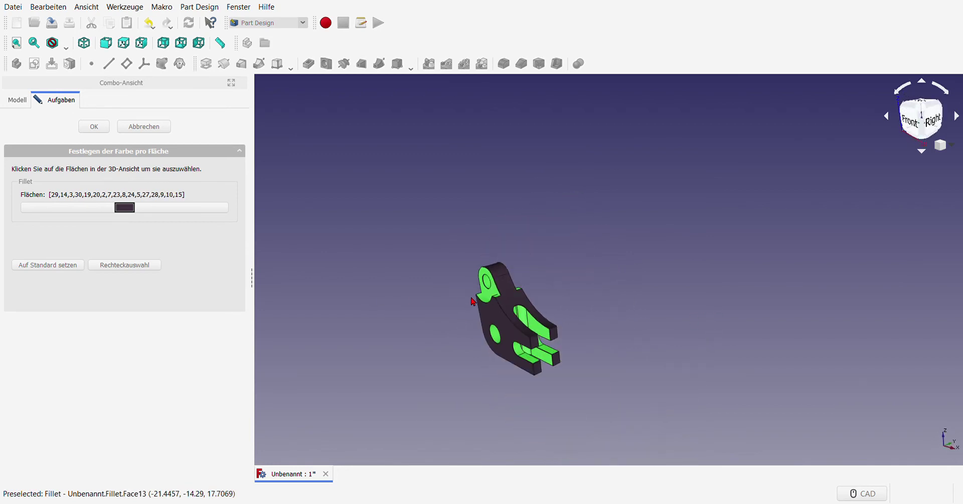
{"action": "middle_click_drag", "start_coordinate": [401, 306], "coordinate": [398, 326]}
{"action": "scroll", "coordinate": [520, 394], "scroll_direction": "up", "scroll_amount": 4}
{"action": "scroll", "coordinate": [489, 371], "scroll_direction": "down", "scroll_amount": 2}
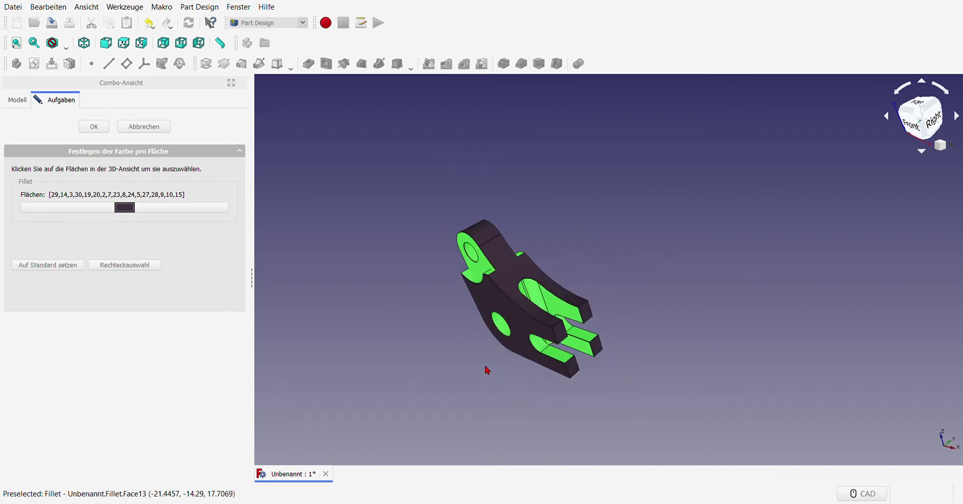
{"action": "scroll", "coordinate": [416, 333], "scroll_direction": "up", "scroll_amount": 3}
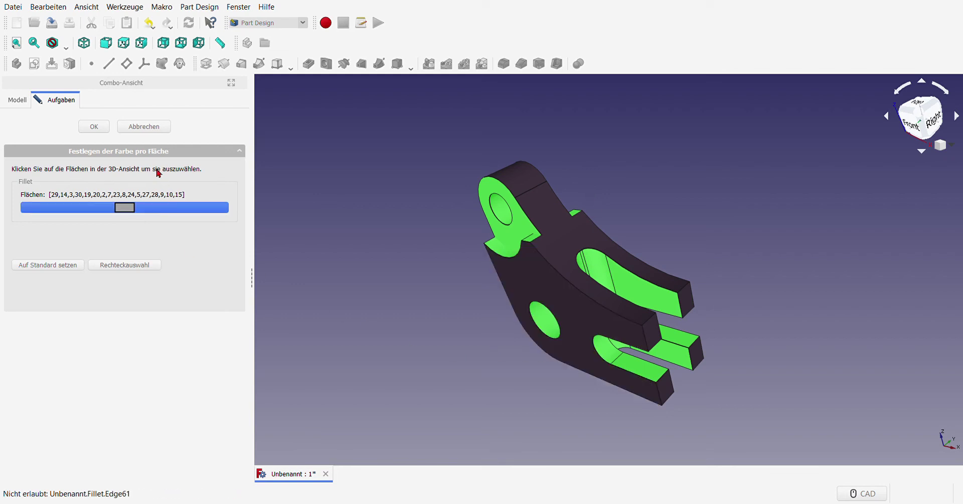
{"action": "left_click", "coordinate": [94, 126]}
{"action": "left_click", "coordinate": [411, 289]}
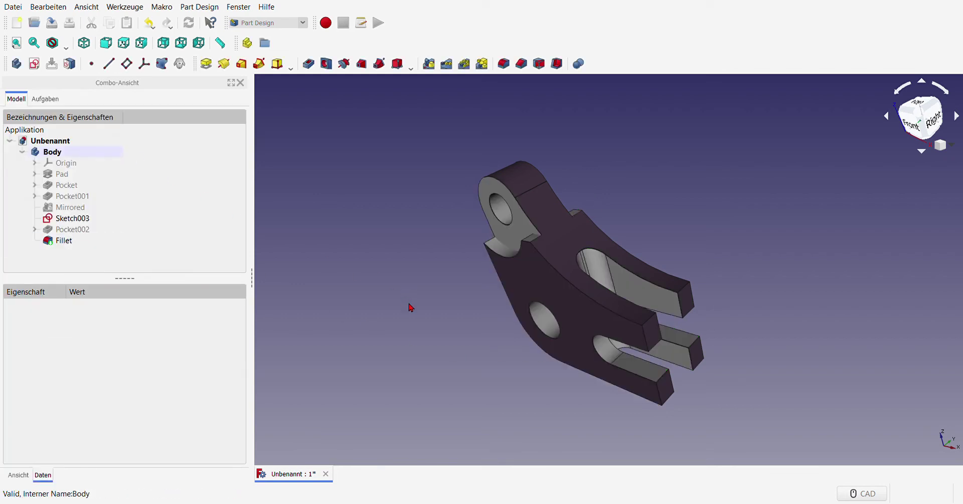
{"action": "mouse_move", "coordinate": [785, 295]}
{"action": "middle_mouse_down"}
{"action": "mouse_move", "coordinate": [809, 293]}
{"action": "mouse_move", "coordinate": [800, 306]}
{"action": "middle_mouse_up"}
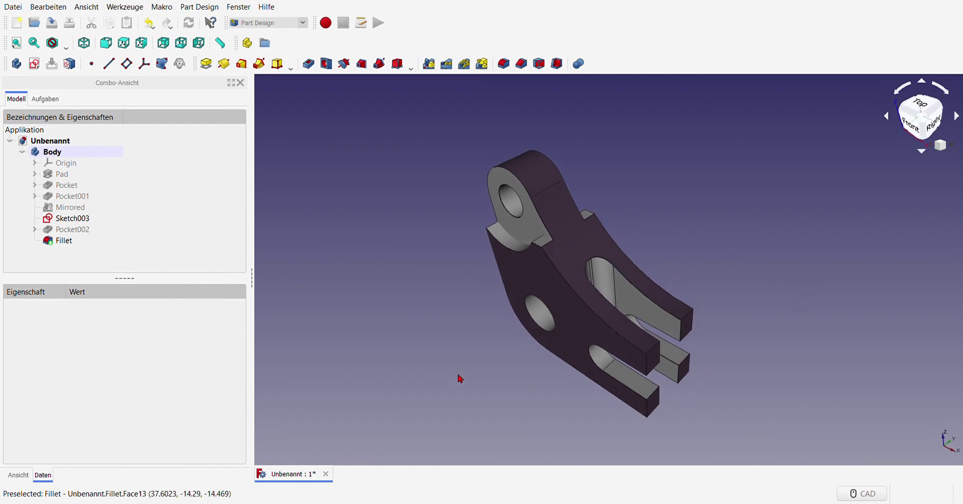
{"action": "mouse_move", "coordinate": [458, 379]}
{"action": "middle_mouse_down"}
{"action": "mouse_move", "coordinate": [443, 353]}
{"action": "mouse_move", "coordinate": [450, 362]}
{"action": "middle_mouse_up"}
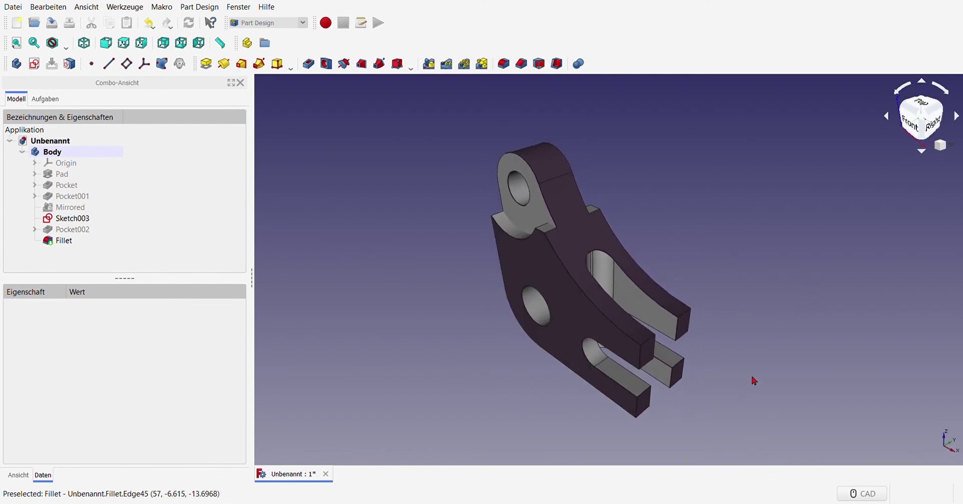
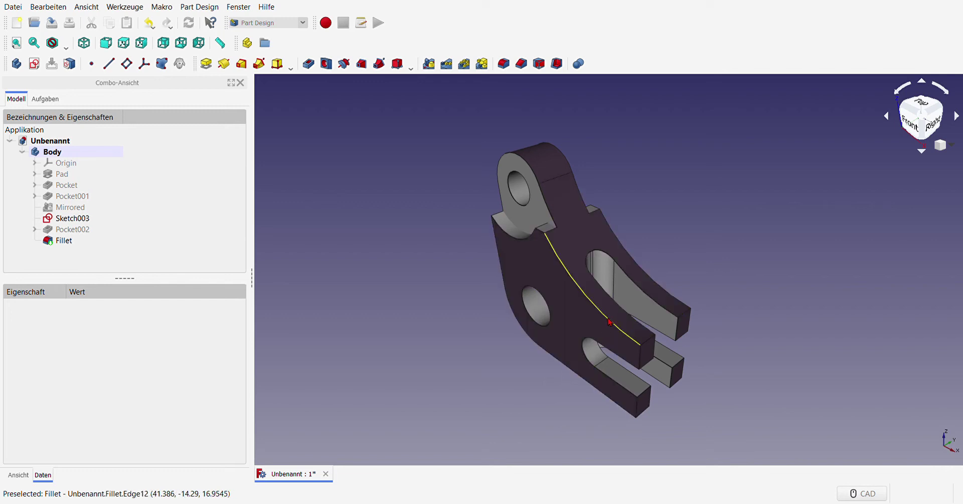
- Start a 1,00 mm Chamfer on the Fillet and add the short lug-step edge
{"action": "left_click", "coordinate": [612, 322]}
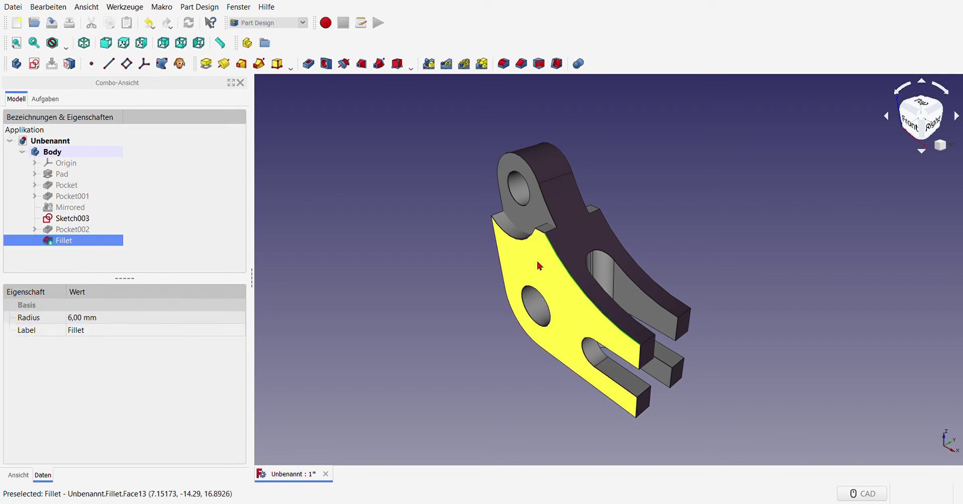
{"action": "left_click", "coordinate": [523, 64]}
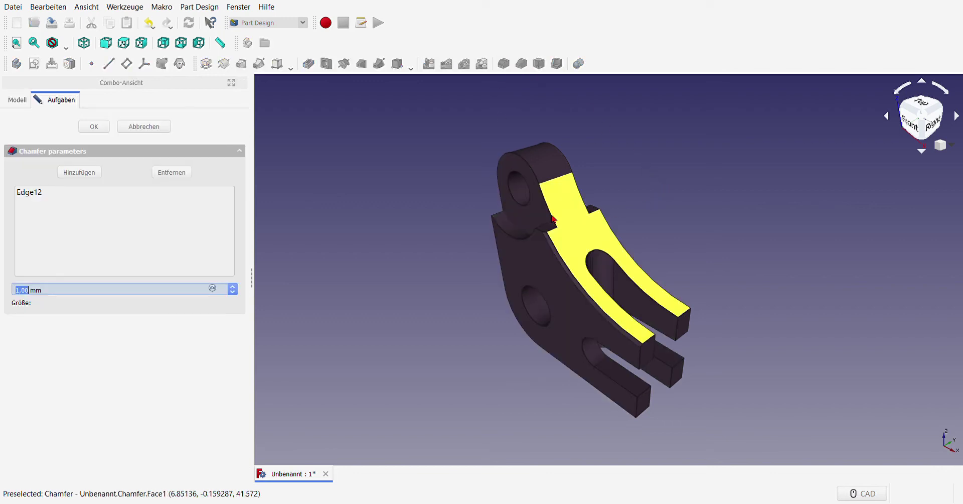
{"action": "left_click", "coordinate": [80, 172]}
{"action": "scroll", "coordinate": [537, 232], "scroll_direction": "up", "scroll_amount": 2}
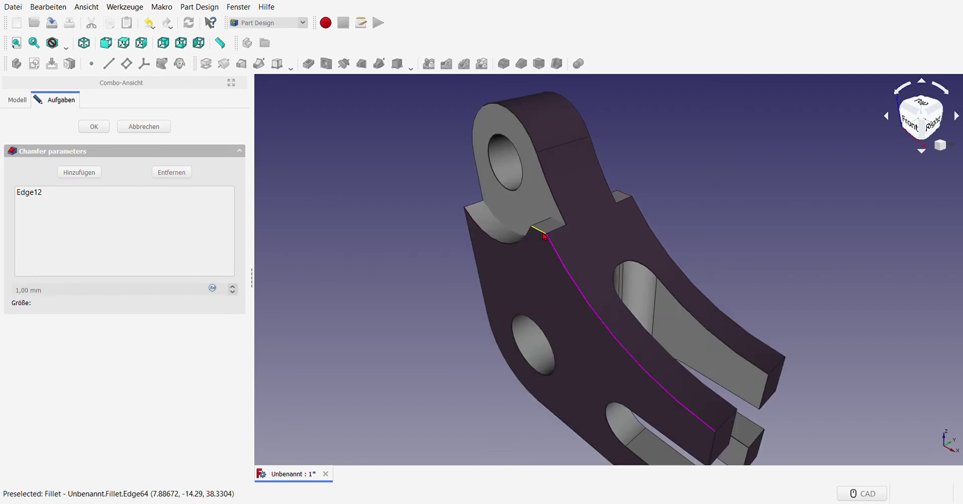
{"action": "left_click", "coordinate": [543, 235]}
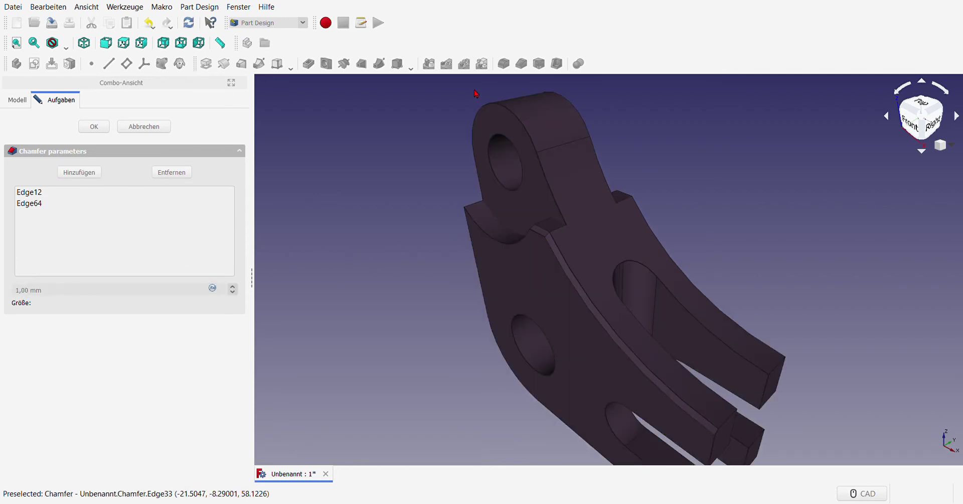
- Add the bracket's outer side edges to the chamfer
{"action": "left_click", "coordinate": [87, 172]}
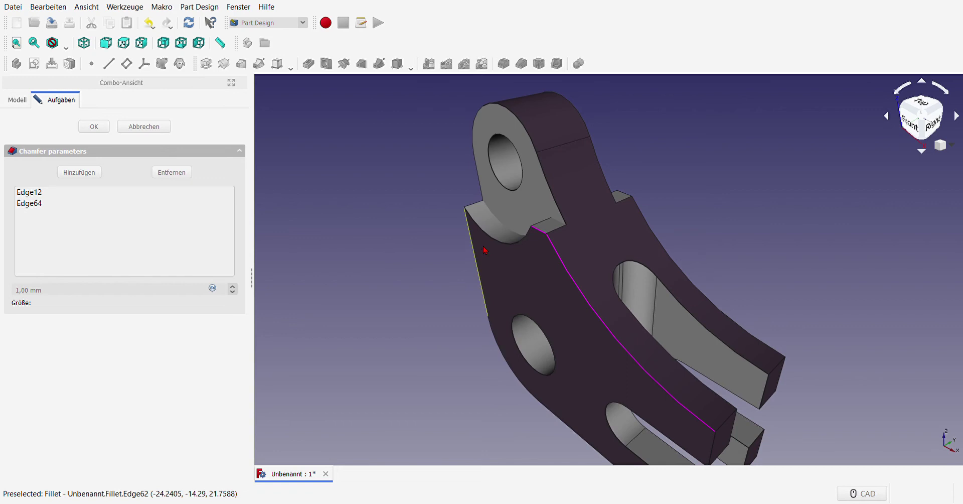
{"action": "left_click", "coordinate": [513, 246]}
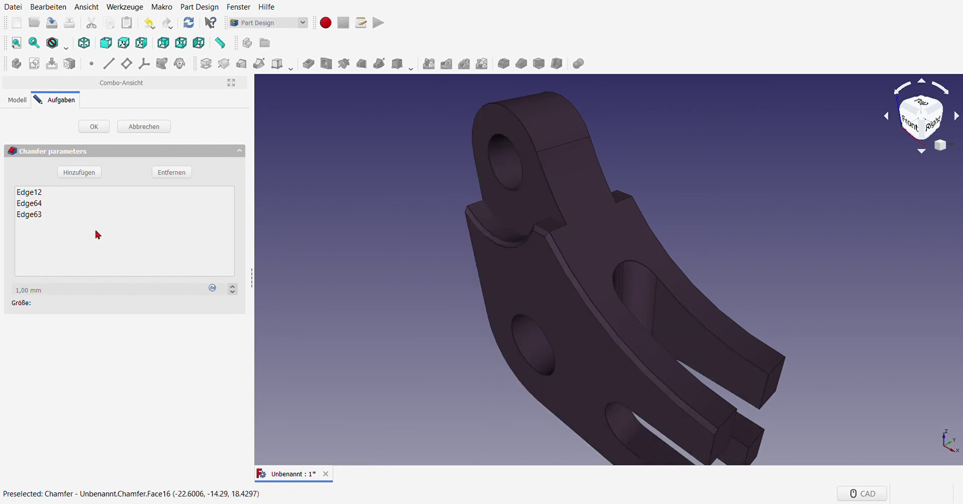
{"action": "left_click", "coordinate": [84, 174]}
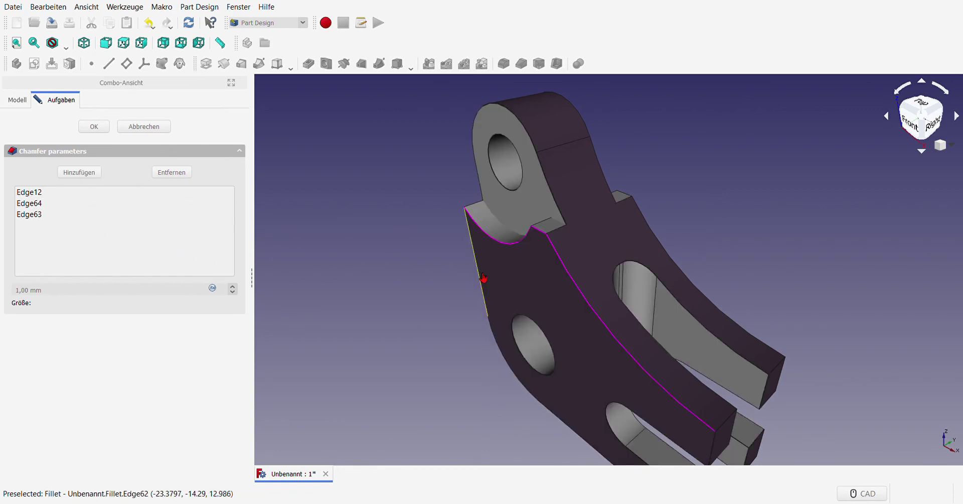
{"action": "left_click", "coordinate": [480, 276]}
{"action": "scroll", "coordinate": [480, 276], "scroll_direction": "down", "scroll_amount": 2}
{"action": "scroll", "coordinate": [612, 414], "scroll_direction": "up", "scroll_amount": 3}
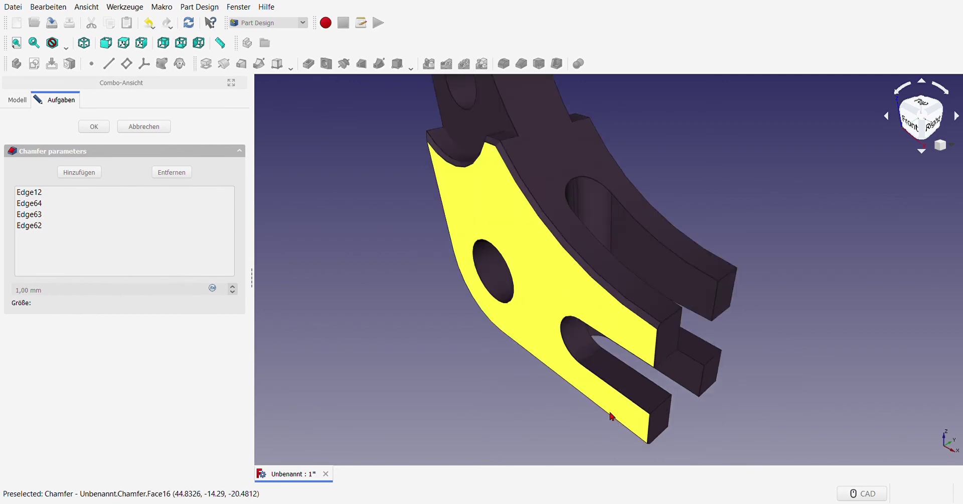
{"action": "left_click", "coordinate": [84, 172]}
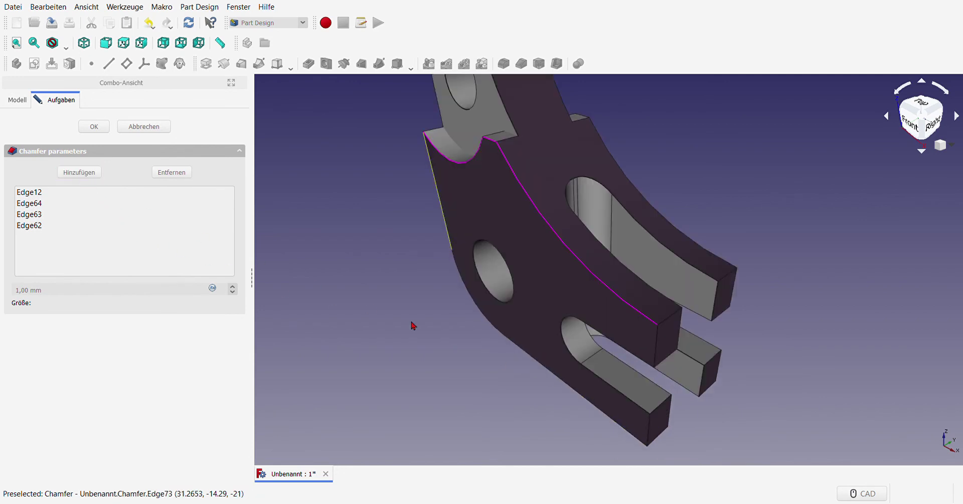
{"action": "left_click", "coordinate": [572, 350]}
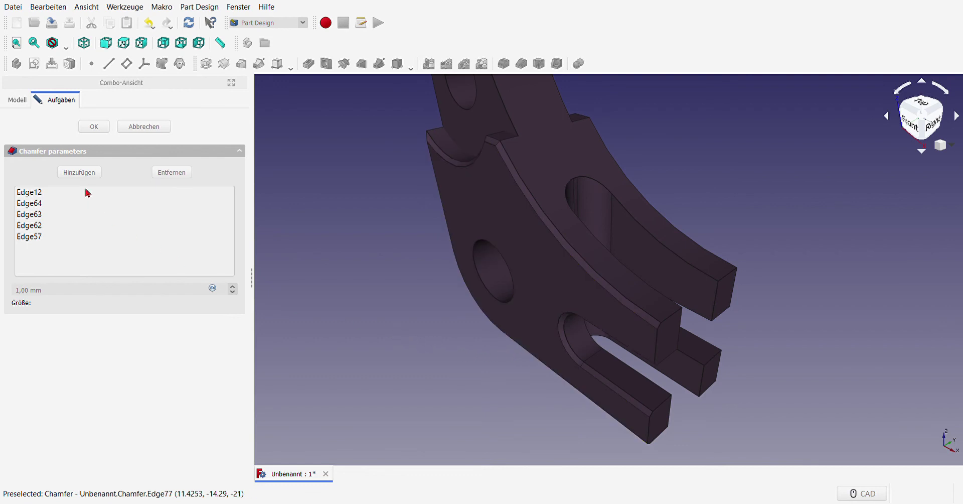
- Add three more front outer edges along the curved rim to the chamfer
{"action": "left_click", "coordinate": [80, 172]}
{"action": "left_click", "coordinate": [659, 349]}
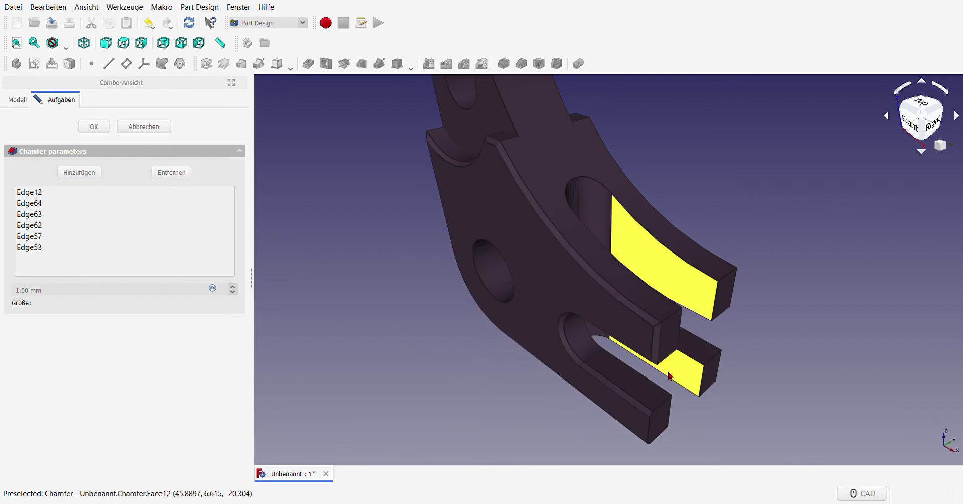
{"action": "left_click", "coordinate": [79, 172]}
{"action": "left_click", "coordinate": [650, 428]}
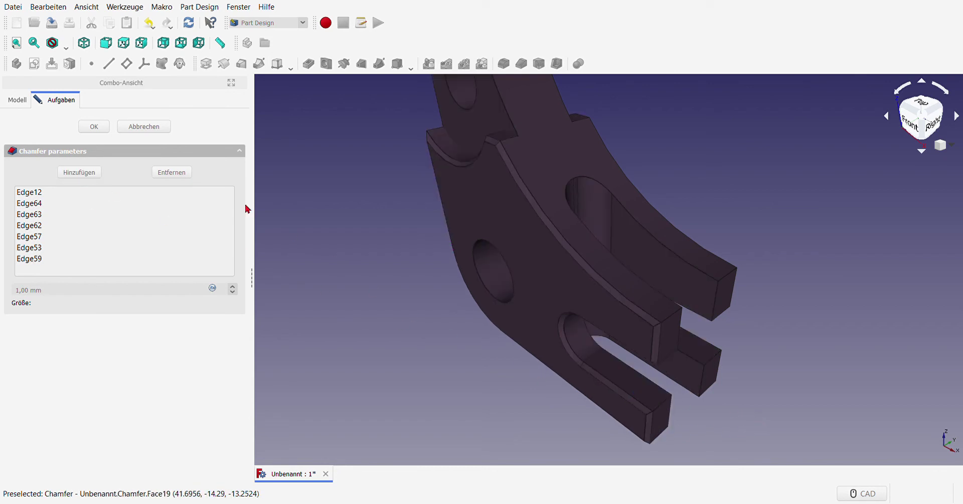
{"action": "left_click", "coordinate": [86, 173]}
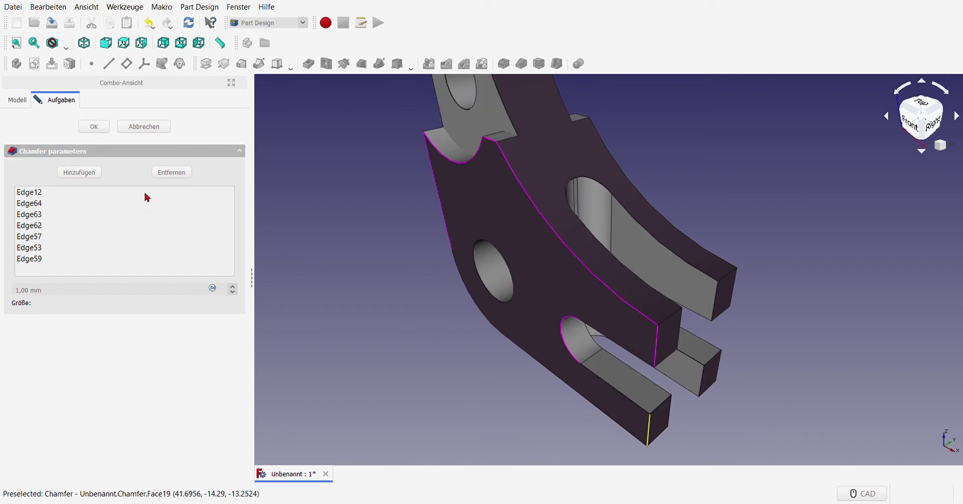
{"action": "left_click", "coordinate": [508, 307]}
- Add the round hole's rim edge (Edge65) to the chamfer
{"action": "left_click", "coordinate": [81, 172]}
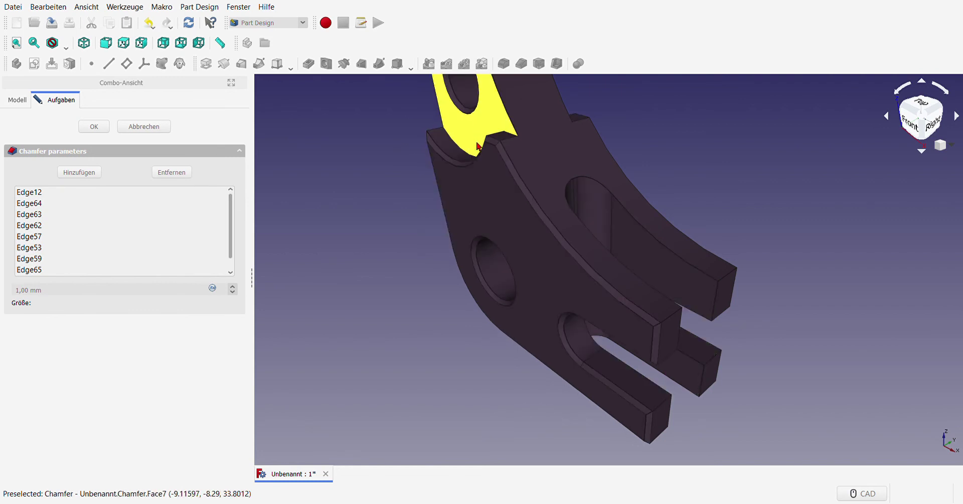
{"action": "left_click", "coordinate": [454, 296]}
{"action": "scroll", "coordinate": [475, 160], "scroll_direction": "up", "scroll_amount": 3}
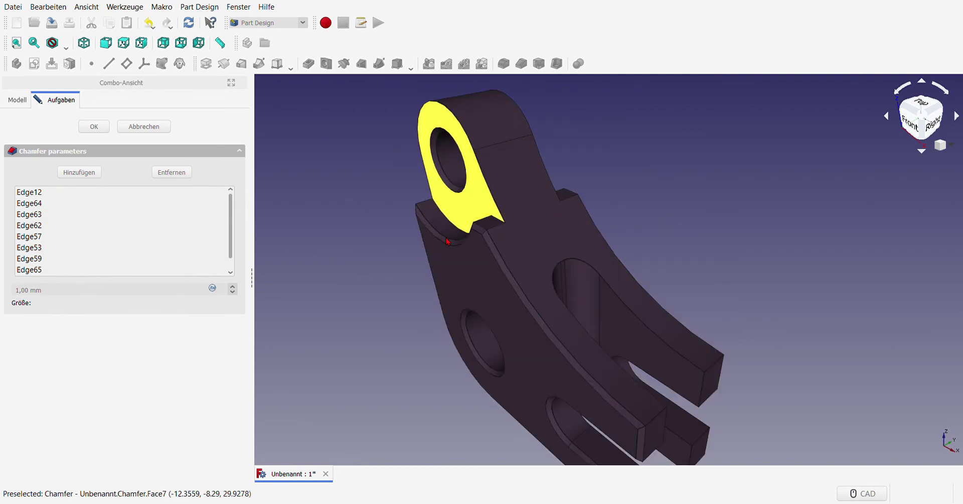
{"action": "scroll", "coordinate": [403, 267], "scroll_direction": "down", "scroll_amount": 3}
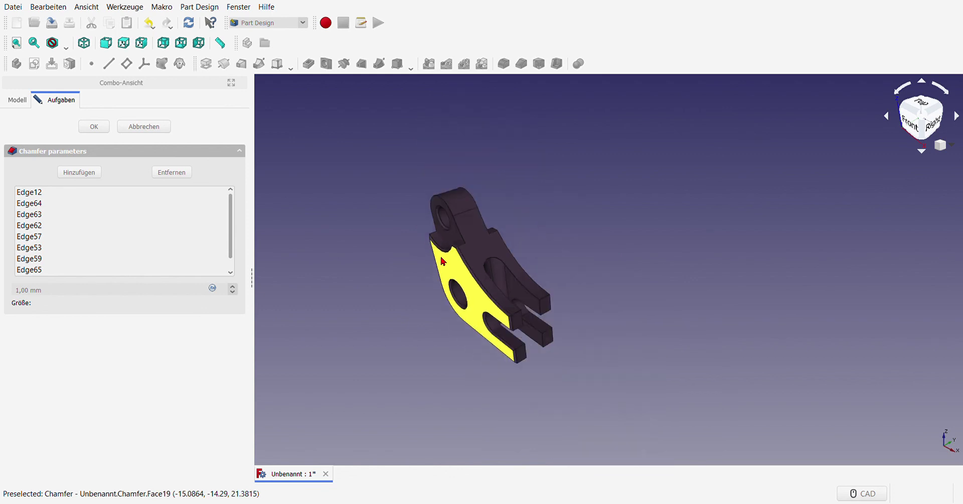
{"action": "scroll", "coordinate": [628, 286], "scroll_direction": "up", "scroll_amount": 2}
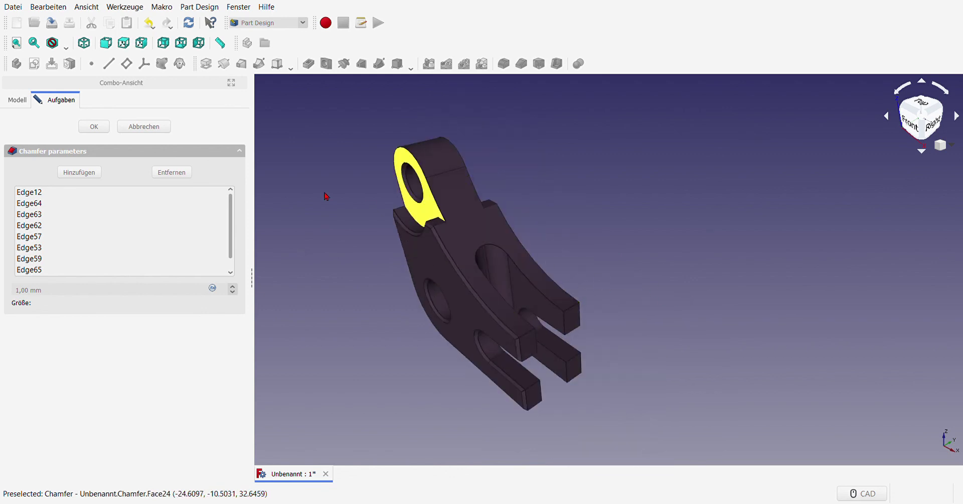
{"action": "left_click", "coordinate": [79, 173]}
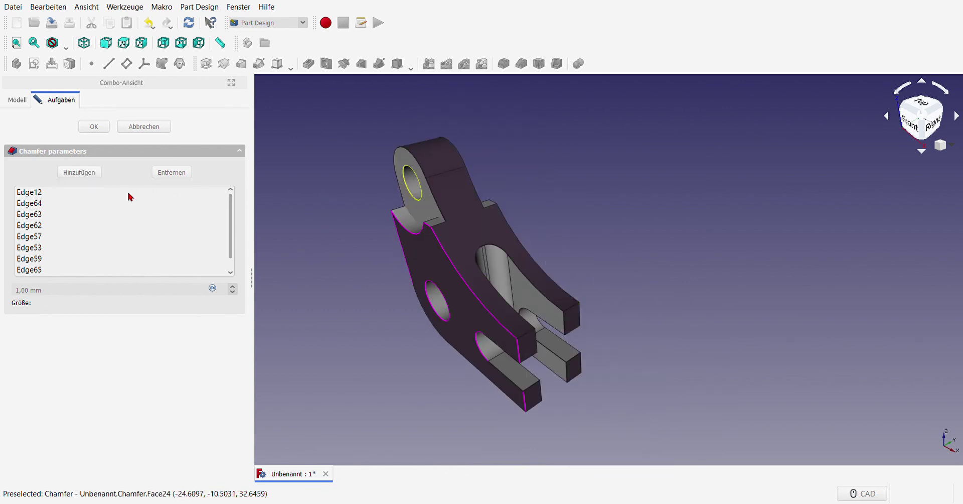
- Orbit to the rear and add two rear-side edges and the upper inner edge to the chamfer
{"action": "middle_click_drag", "start_coordinate": [747, 316], "coordinate": [516, 323]}
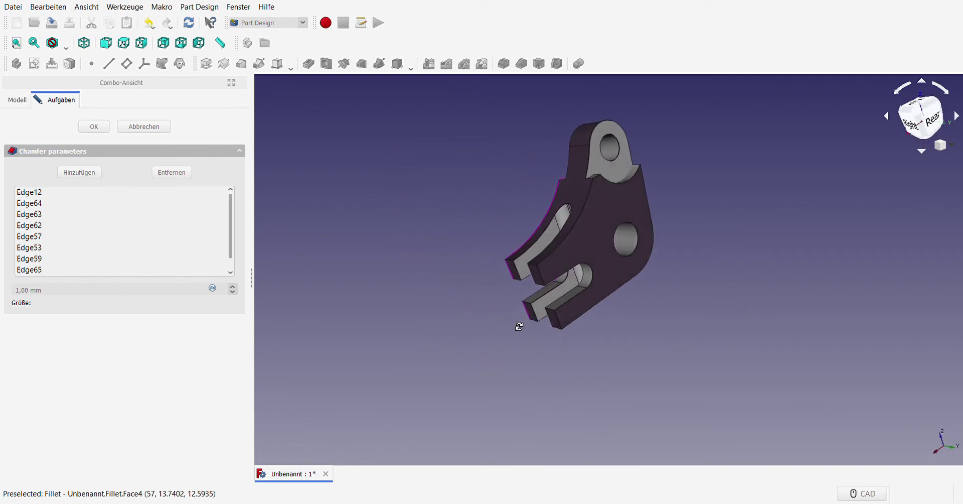
{"action": "scroll", "coordinate": [581, 263], "scroll_direction": "up", "scroll_amount": 3}
{"action": "left_click", "coordinate": [569, 270]}
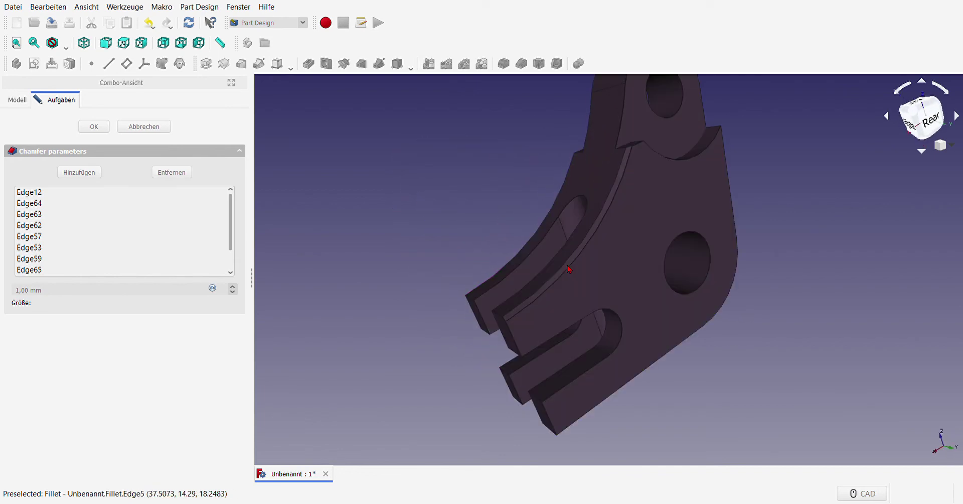
{"action": "left_click", "coordinate": [90, 173]}
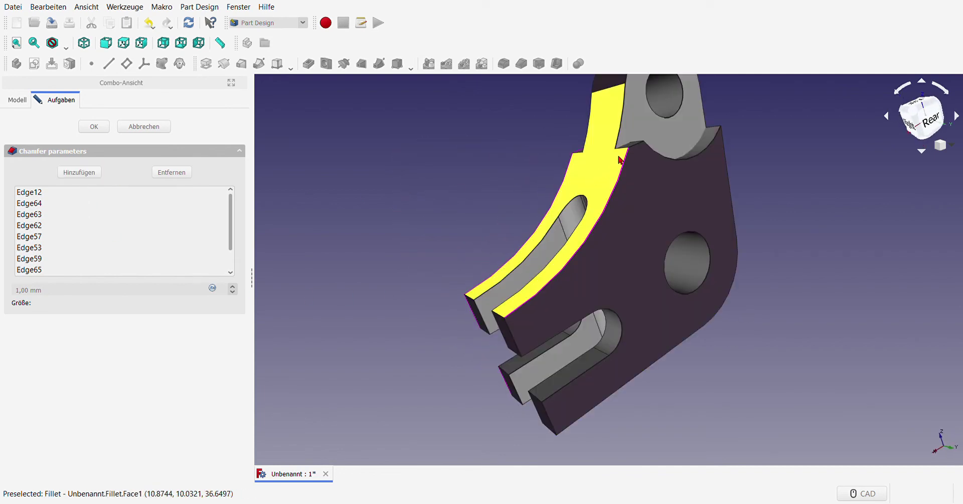
{"action": "left_click", "coordinate": [633, 149]}
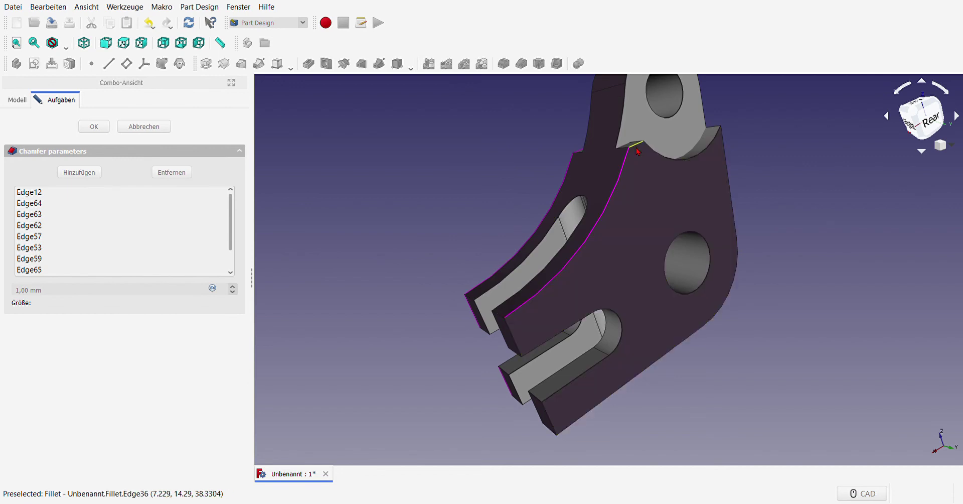
{"action": "left_click", "coordinate": [80, 172]}
{"action": "left_click", "coordinate": [671, 161]}
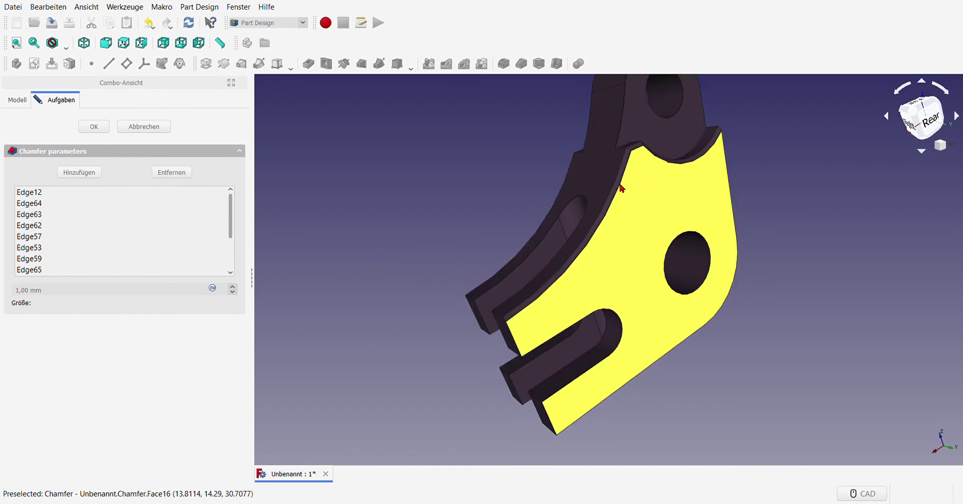
- Add another rear edge, the slot edge and an outer edge to the chamfer
{"action": "left_click", "coordinate": [79, 172]}
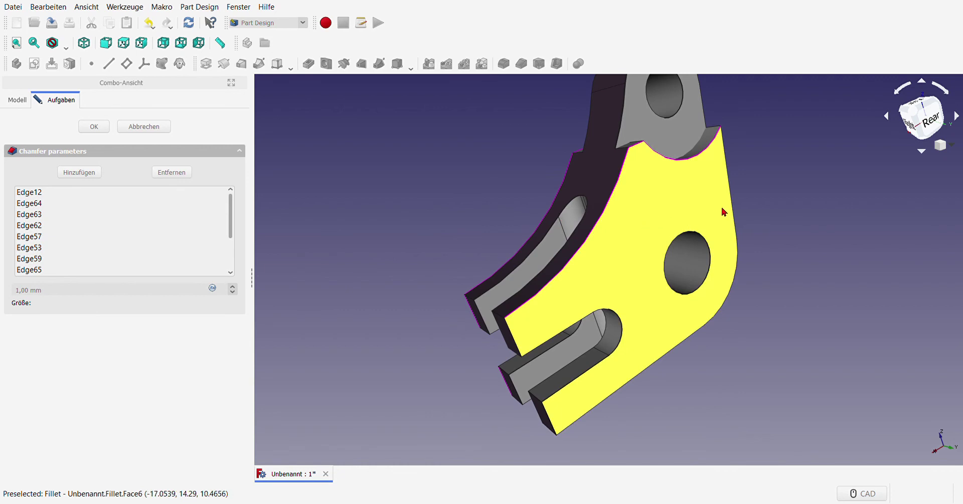
{"action": "left_click", "coordinate": [739, 207]}
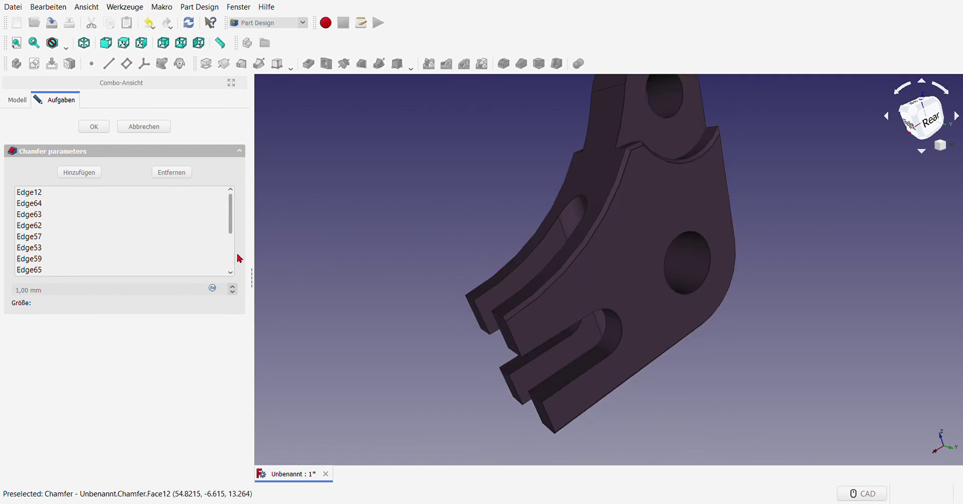
{"action": "left_click", "coordinate": [85, 172]}
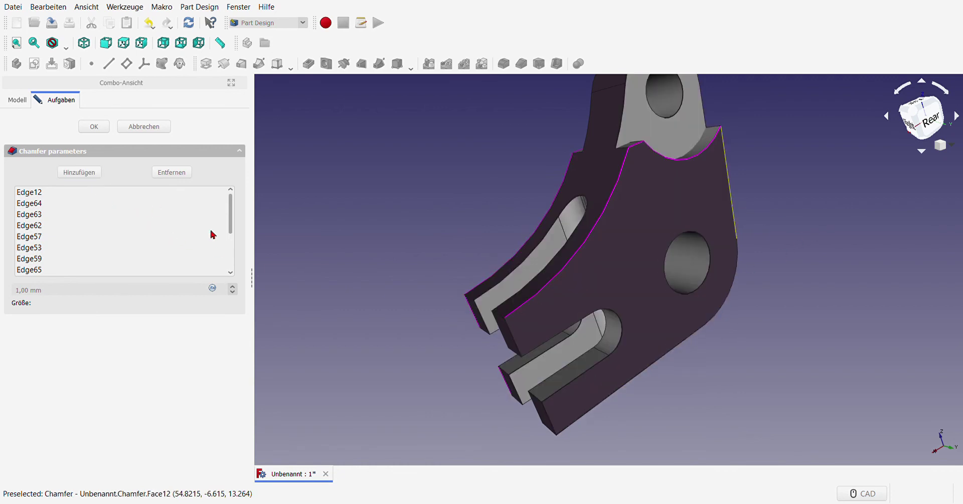
{"action": "left_click", "coordinate": [520, 344]}
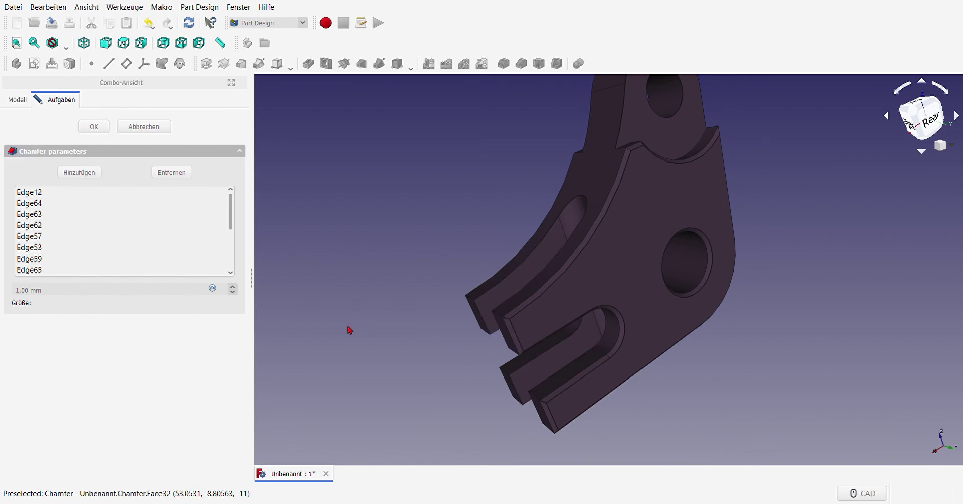
{"action": "left_click", "coordinate": [79, 172]}
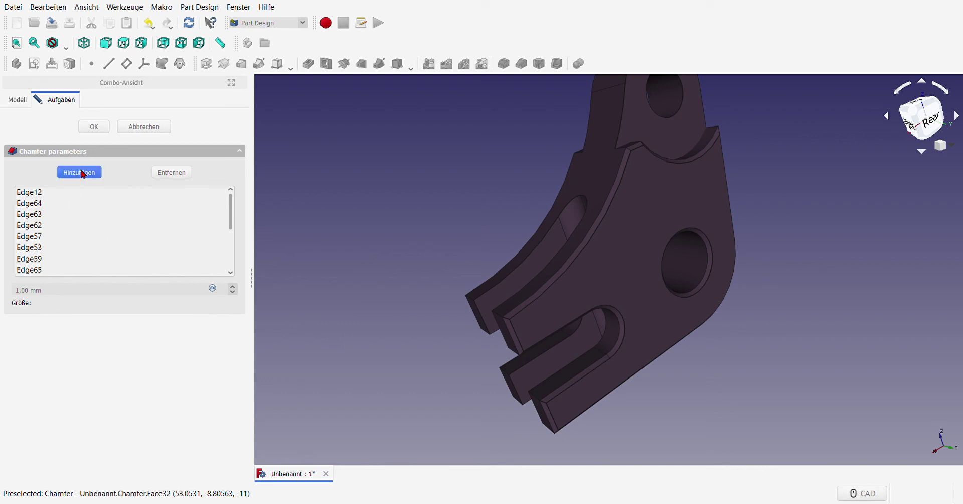
{"action": "left_click", "coordinate": [495, 294]}
- Orbit to the slotted underside and add a prong edge to the chamfer
{"action": "middle_click_drag", "start_coordinate": [409, 318], "coordinate": [516, 298]}
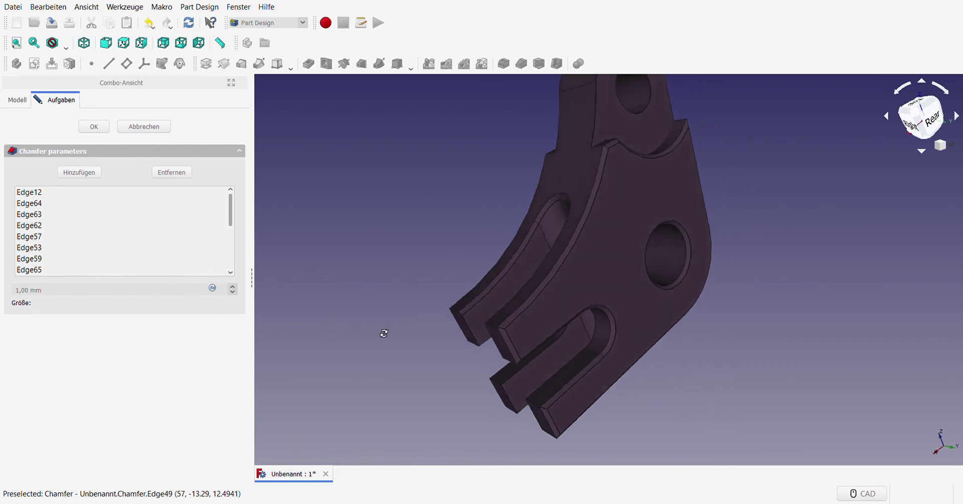
{"action": "scroll", "coordinate": [492, 333], "scroll_direction": "up", "scroll_amount": 5}
{"action": "scroll", "coordinate": [516, 298], "scroll_direction": "down", "scroll_amount": 5}
{"action": "scroll", "coordinate": [502, 281], "scroll_direction": "up", "scroll_amount": 5}
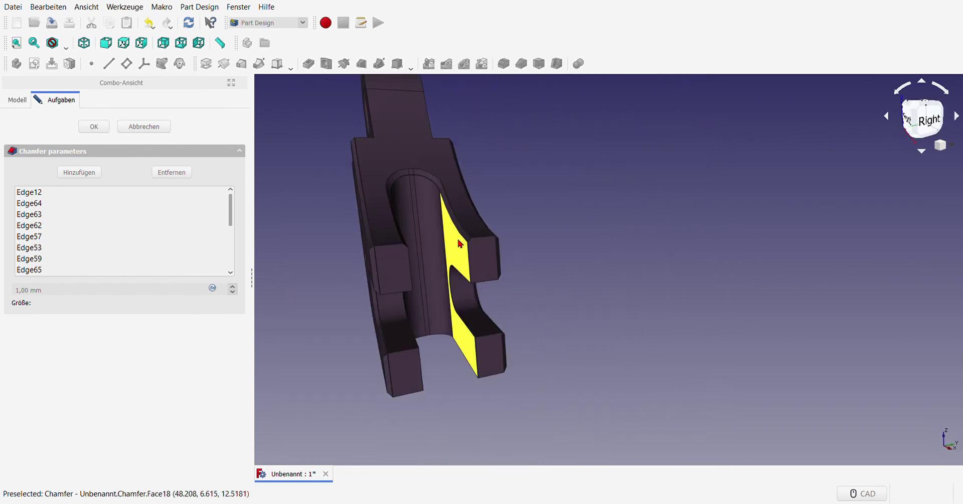
{"action": "middle_click_drag", "start_coordinate": [531, 366], "coordinate": [499, 276]}
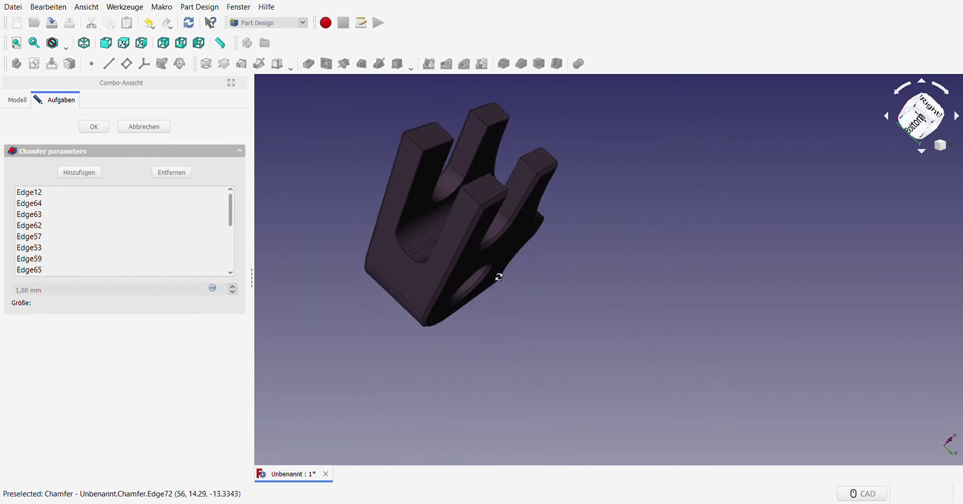
{"action": "left_click", "coordinate": [79, 173]}
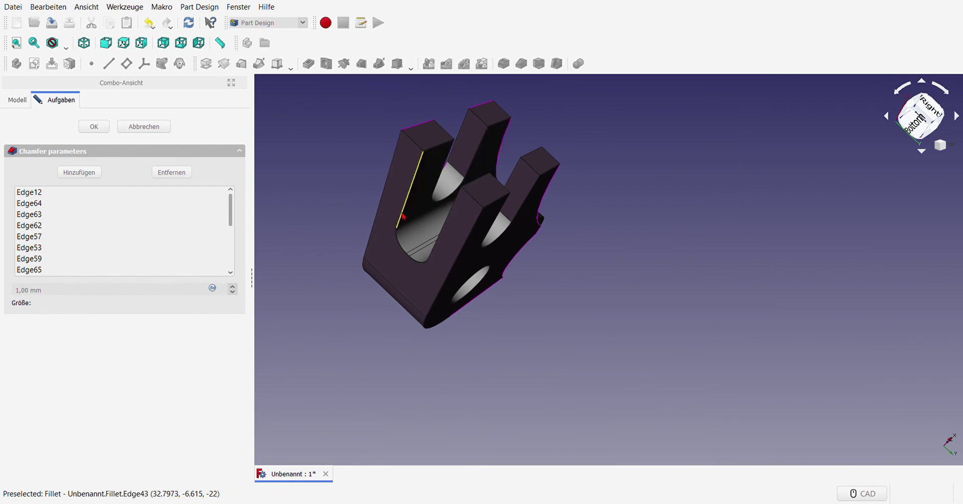
{"action": "middle_click_drag", "start_coordinate": [312, 194], "coordinate": [635, 299]}
{"action": "mouse_move", "coordinate": [432, 256]}
{"action": "middle_mouse_down"}
{"action": "mouse_move", "coordinate": [436, 200]}
{"action": "mouse_move", "coordinate": [531, 202]}
{"action": "middle_mouse_up"}
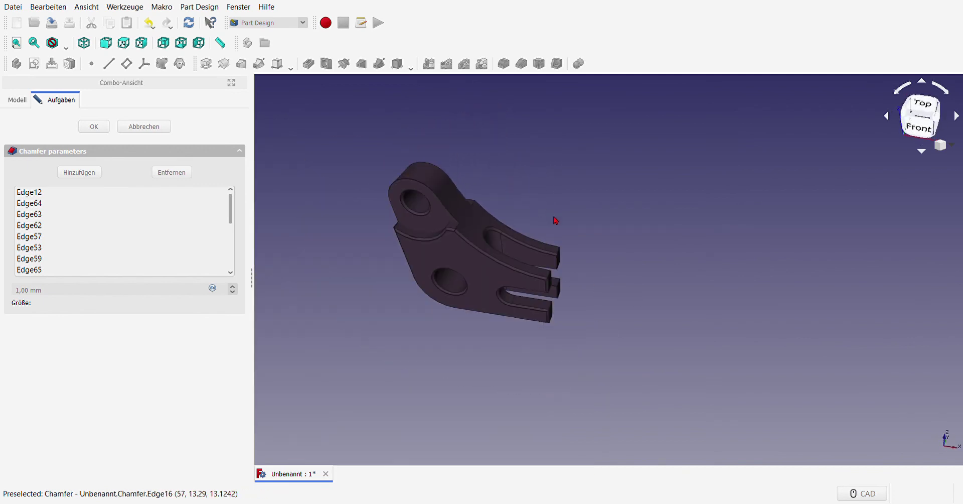
{"action": "mouse_move", "coordinate": [628, 315]}
{"action": "middle_mouse_down"}
{"action": "mouse_move", "coordinate": [514, 325]}
{"action": "mouse_move", "coordinate": [505, 251]}
{"action": "middle_mouse_up"}
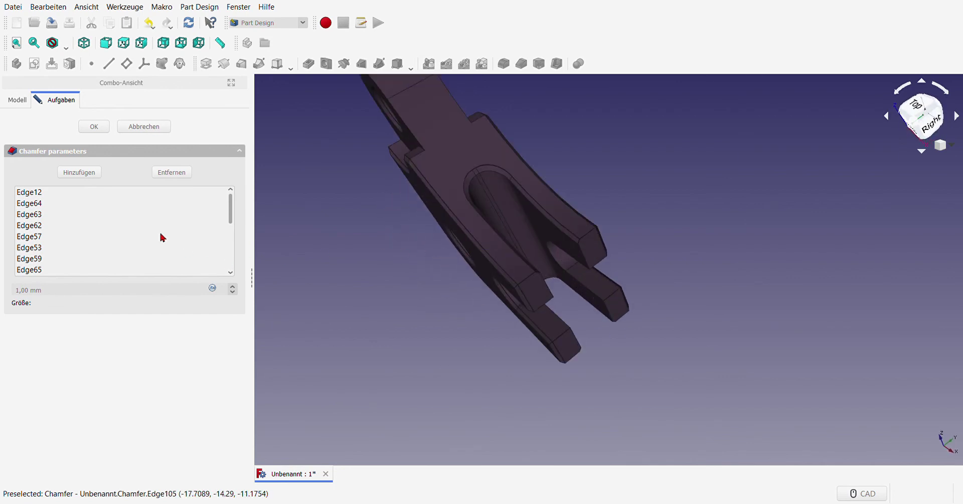
{"action": "left_click", "coordinate": [84, 171]}
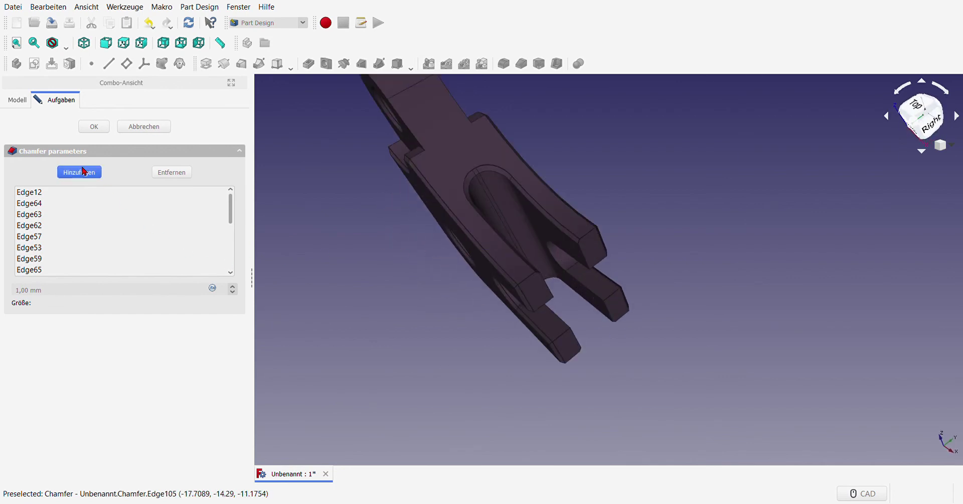
{"action": "left_click", "coordinate": [528, 282]}
- Add the prong's long edge and remove Edge10 from the chamfer's edge list
{"action": "scroll", "coordinate": [531, 282], "scroll_direction": "up", "scroll_amount": 3}
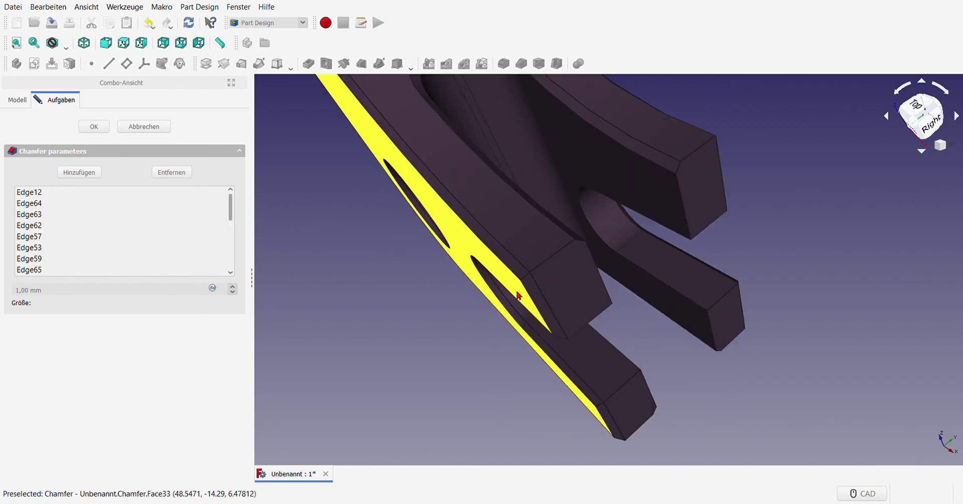
{"action": "scroll", "coordinate": [531, 282], "scroll_direction": "up", "scroll_amount": 2}
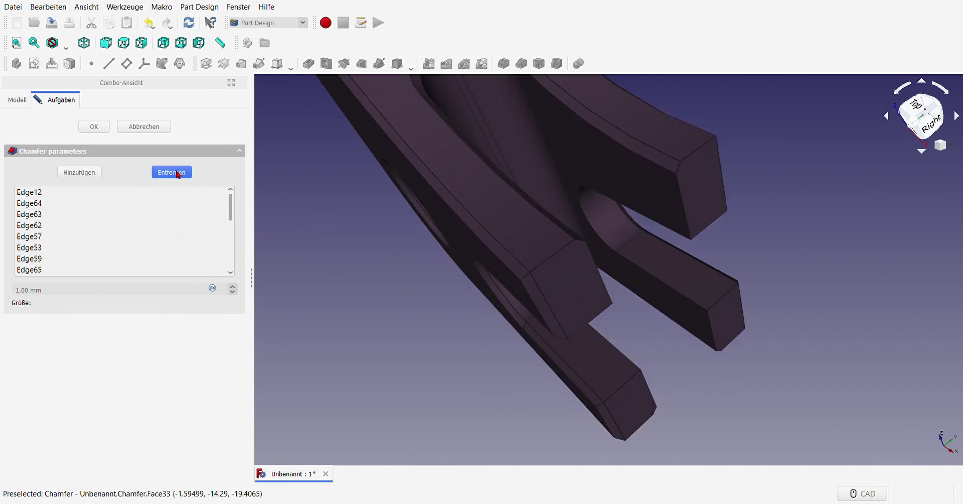
{"action": "scroll", "coordinate": [126, 232], "scroll_direction": "down", "scroll_amount": 5}
{"action": "left_click", "coordinate": [86, 270]}
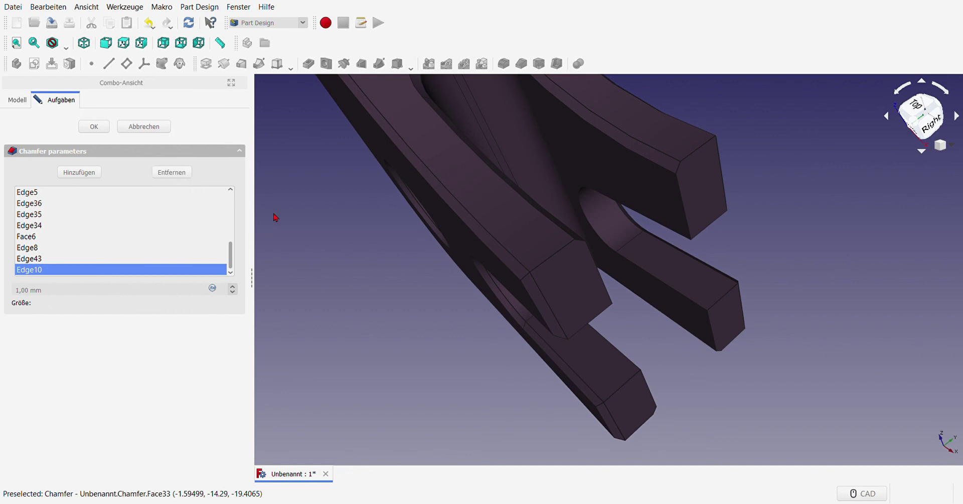
{"action": "left_click", "coordinate": [80, 172]}
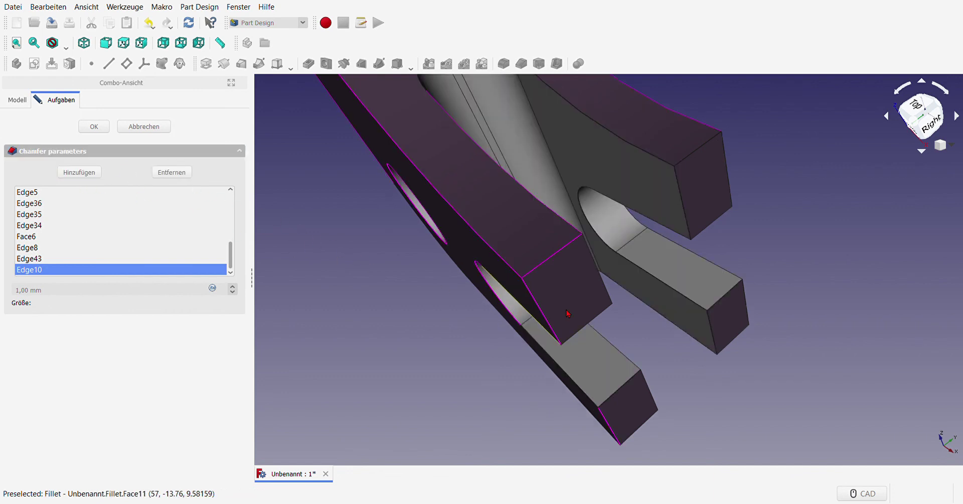
{"action": "left_click", "coordinate": [651, 279]}
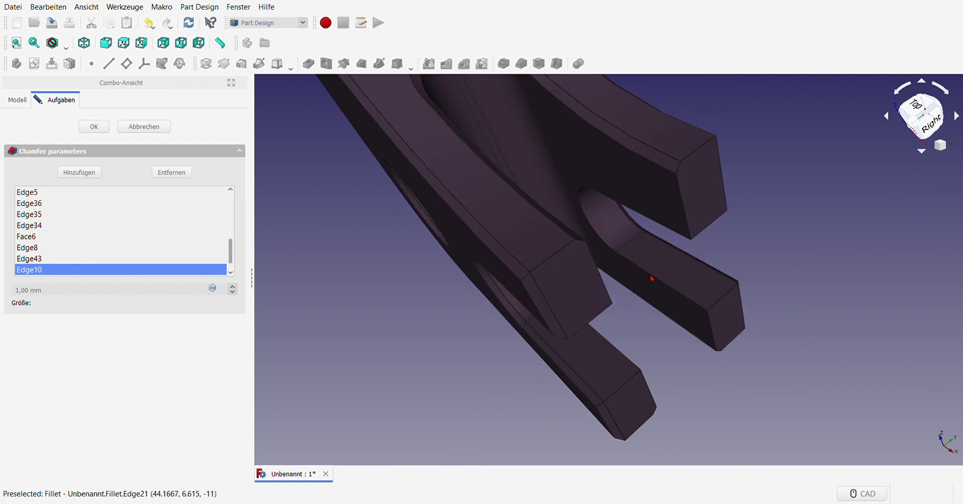
{"action": "scroll", "coordinate": [155, 255], "scroll_direction": "down", "scroll_amount": 1}
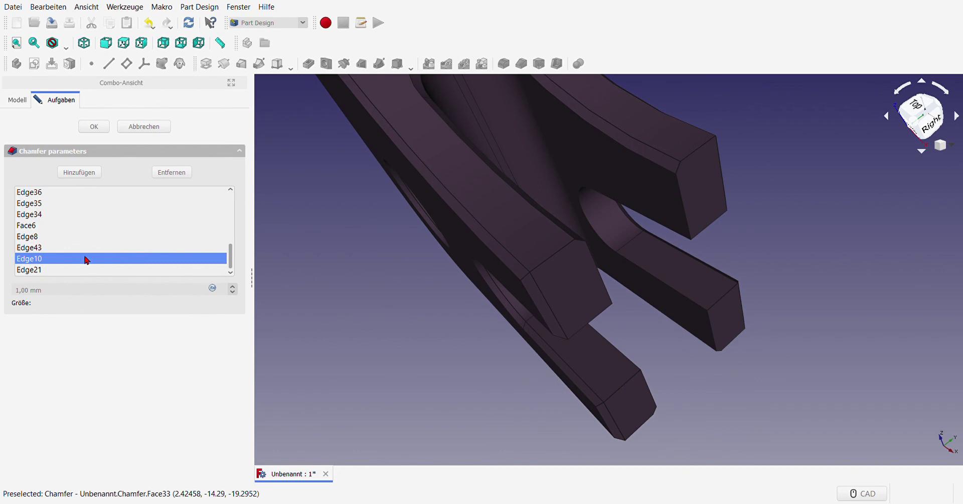
{"action": "key", "text": "Delete"}
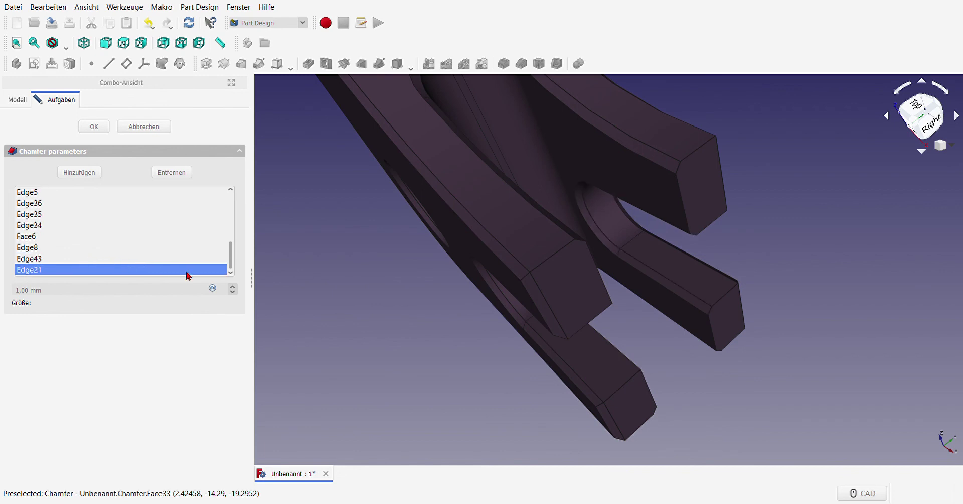
- Add the lower prong edge to the chamfer from a right-side view
{"action": "mouse_move", "coordinate": [731, 365]}
{"action": "middle_mouse_down"}
{"action": "mouse_move", "coordinate": [741, 383]}
{"action": "mouse_move", "coordinate": [618, 359]}
{"action": "middle_mouse_up"}
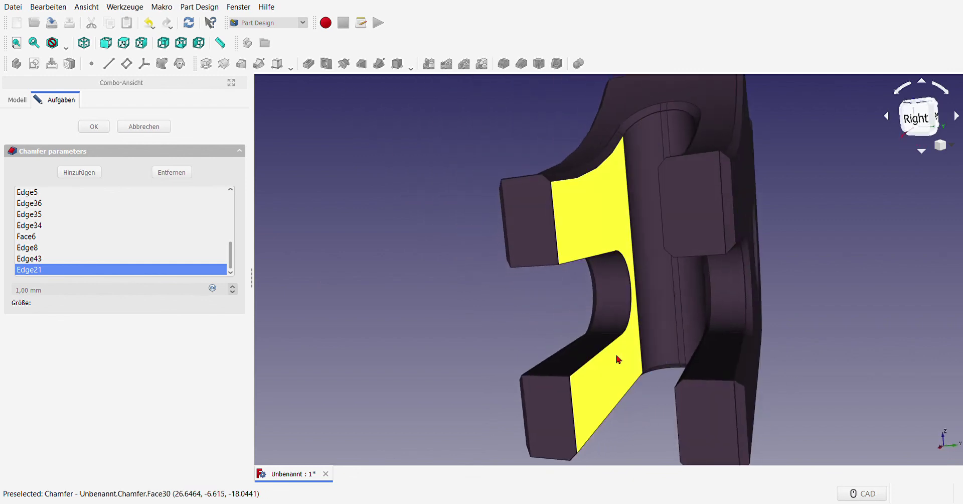
{"action": "left_click", "coordinate": [79, 173]}
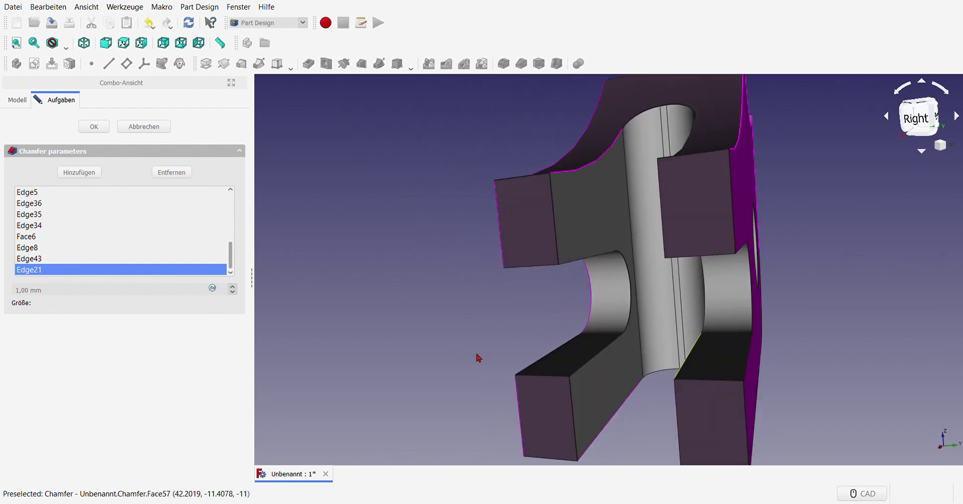
{"action": "left_click", "coordinate": [587, 368]}
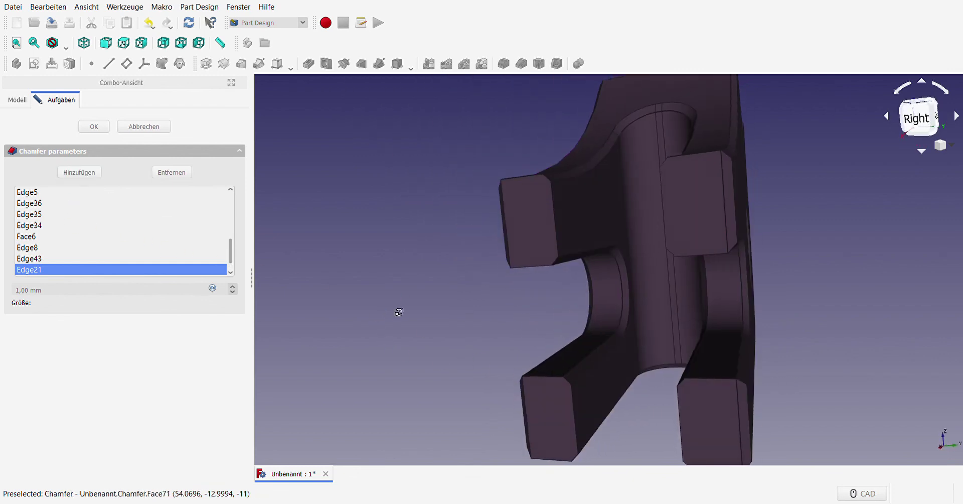
{"action": "middle_click_drag", "start_coordinate": [398, 317], "coordinate": [593, 342]}
{"action": "scroll", "coordinate": [594, 342], "scroll_direction": "down", "scroll_amount": 5}
{"action": "mouse_move", "coordinate": [516, 359]}
{"action": "middle_mouse_down"}
{"action": "mouse_move", "coordinate": [542, 329]}
{"action": "mouse_move", "coordinate": [586, 330]}
{"action": "mouse_move", "coordinate": [492, 338]}
{"action": "mouse_move", "coordinate": [445, 355]}
{"action": "middle_mouse_up"}
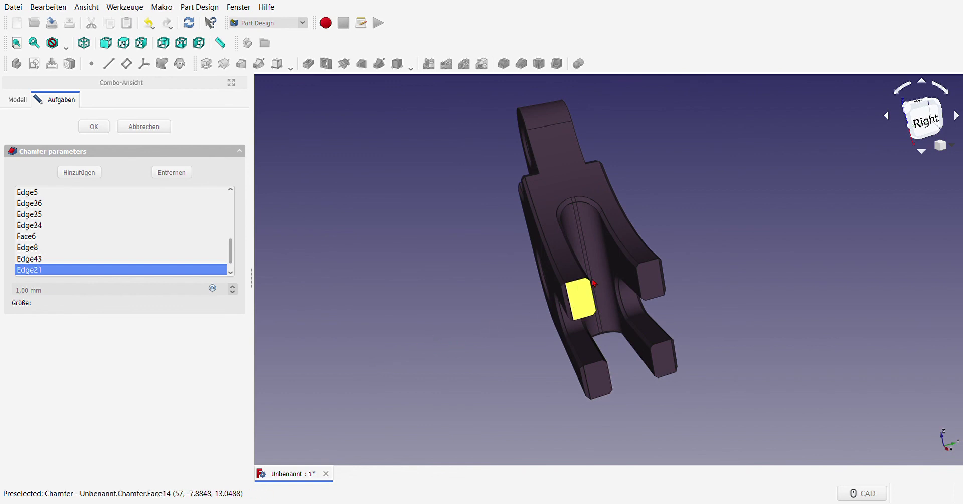
- Add four more prong edges, including the prong end edge, to the chamfer
{"action": "scroll", "coordinate": [577, 299], "scroll_direction": "up", "scroll_amount": 3}
{"action": "left_click", "coordinate": [91, 173]}
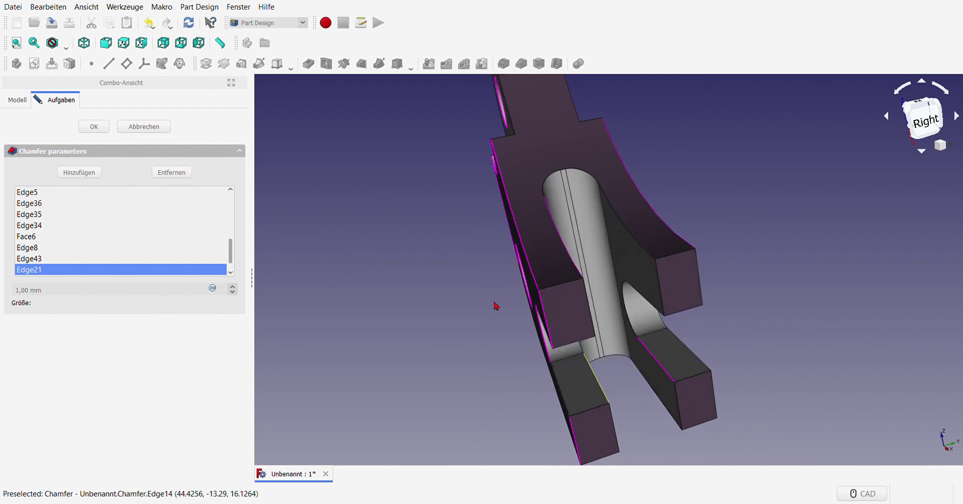
{"action": "left_click", "coordinate": [594, 314]}
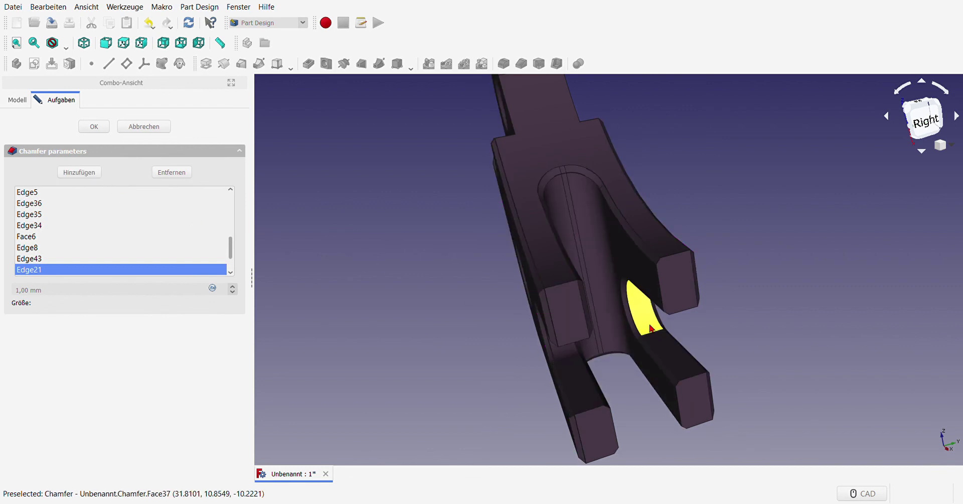
{"action": "left_click", "coordinate": [79, 172]}
{"action": "left_click", "coordinate": [661, 296]}
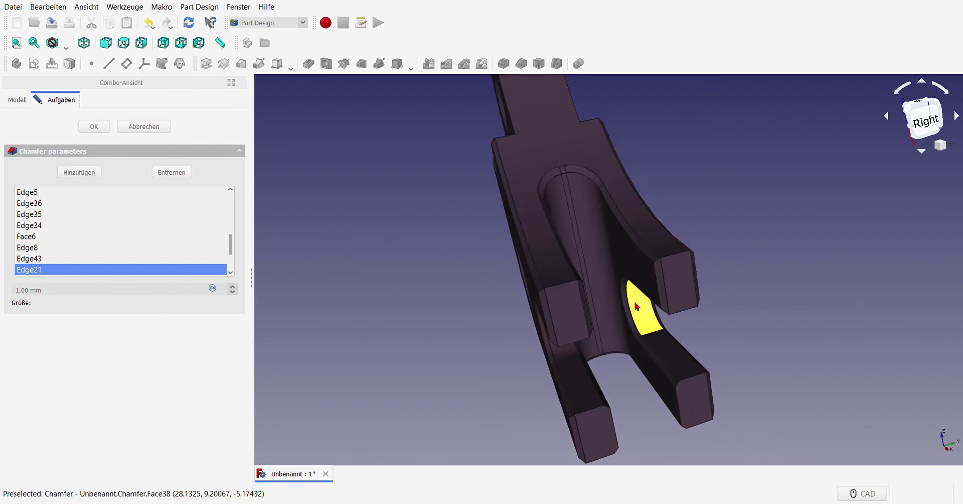
{"action": "left_click", "coordinate": [81, 172]}
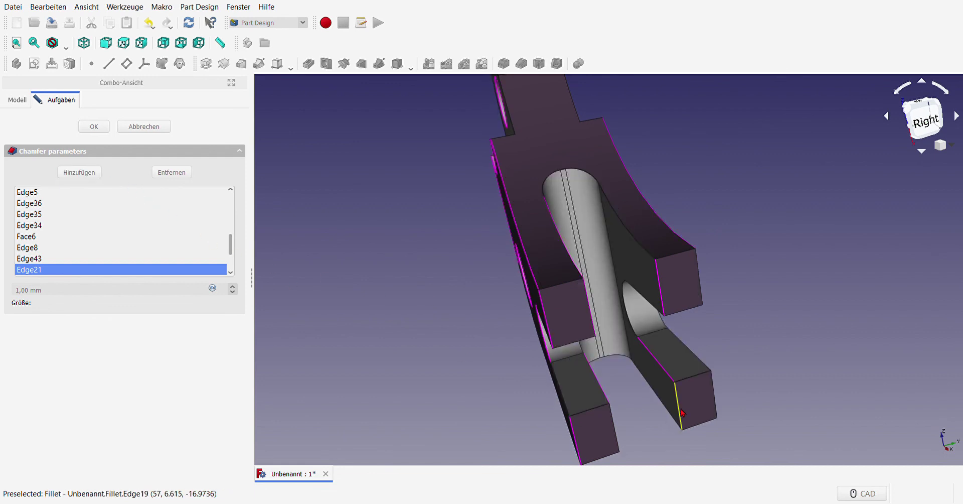
{"action": "left_click", "coordinate": [682, 412]}
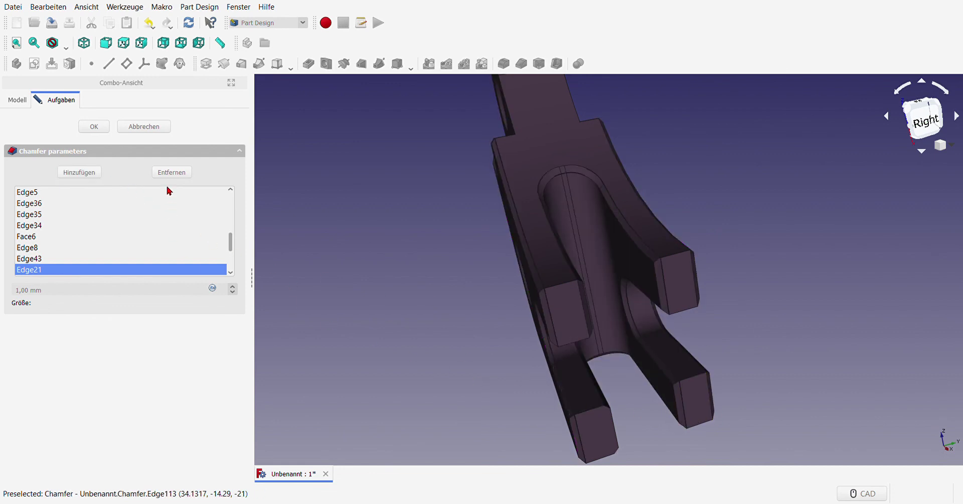
{"action": "left_click", "coordinate": [79, 172]}
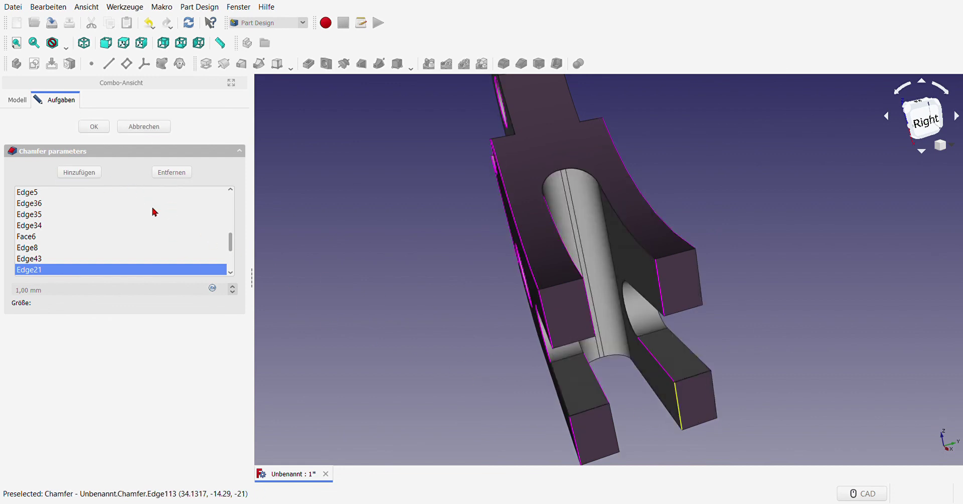
{"action": "left_click", "coordinate": [618, 430]}
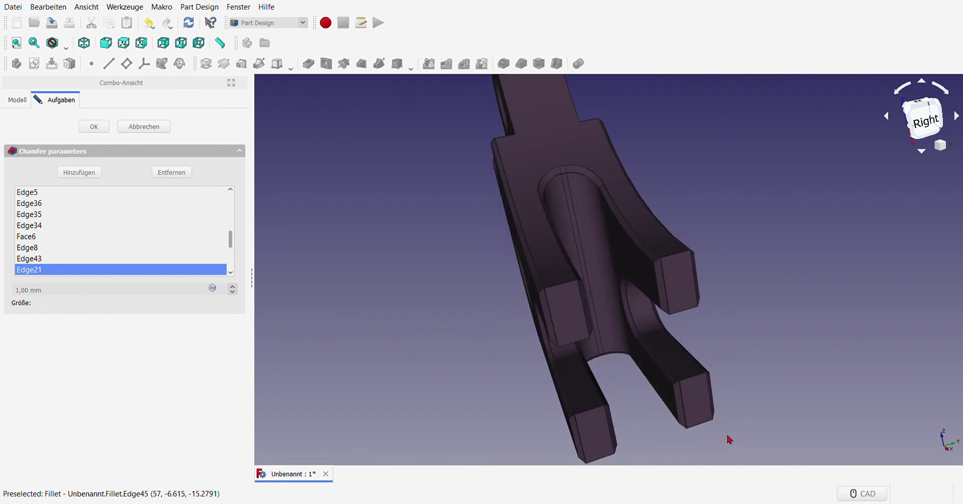
- Add the edge beside the top hole and the rear lug edge to finish the 1 mm Chamfer
{"action": "mouse_move", "coordinate": [763, 403]}
{"action": "middle_mouse_down"}
{"action": "mouse_move", "coordinate": [507, 396]}
{"action": "mouse_move", "coordinate": [462, 369]}
{"action": "mouse_move", "coordinate": [496, 366]}
{"action": "middle_mouse_up"}
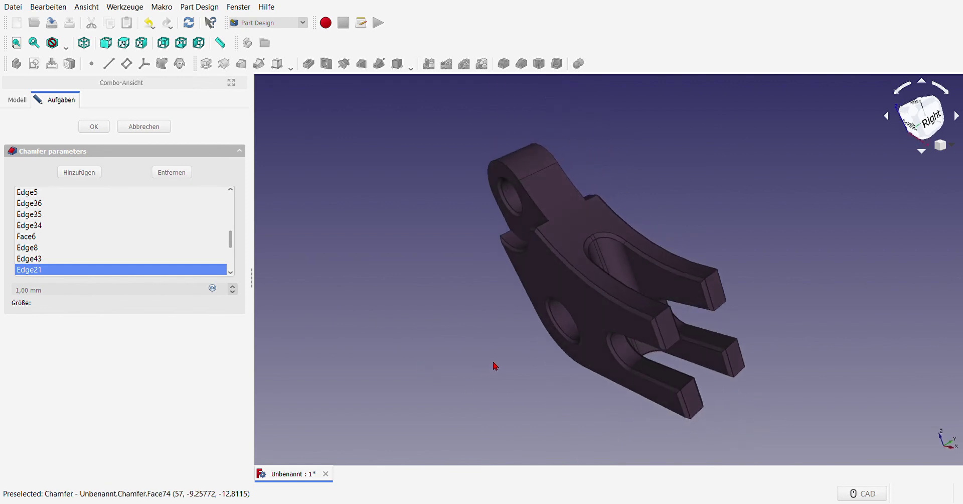
{"action": "left_click", "coordinate": [93, 173]}
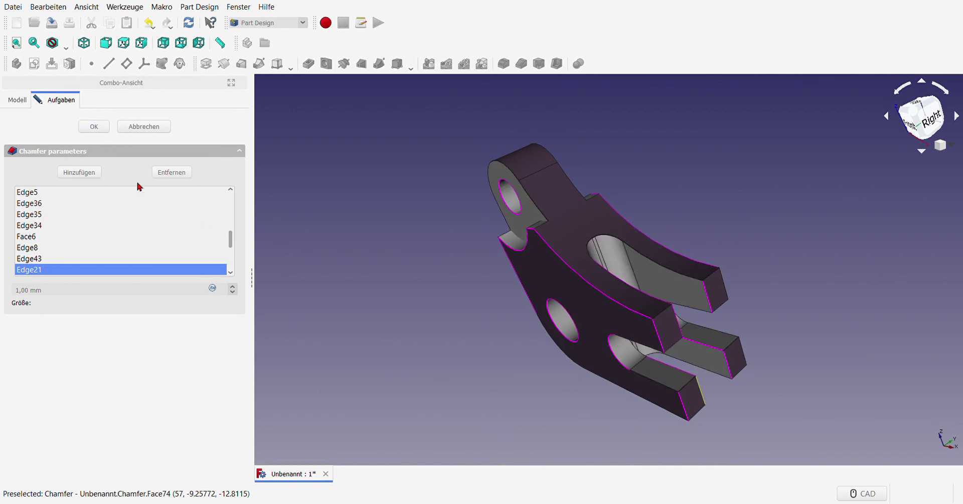
{"action": "left_click", "coordinate": [537, 205]}
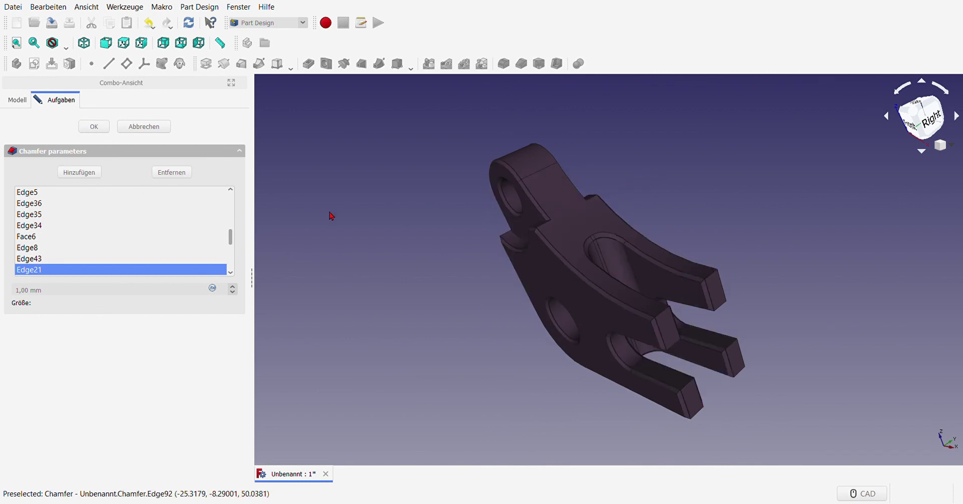
{"action": "middle_click_drag", "start_coordinate": [716, 206], "coordinate": [508, 243]}
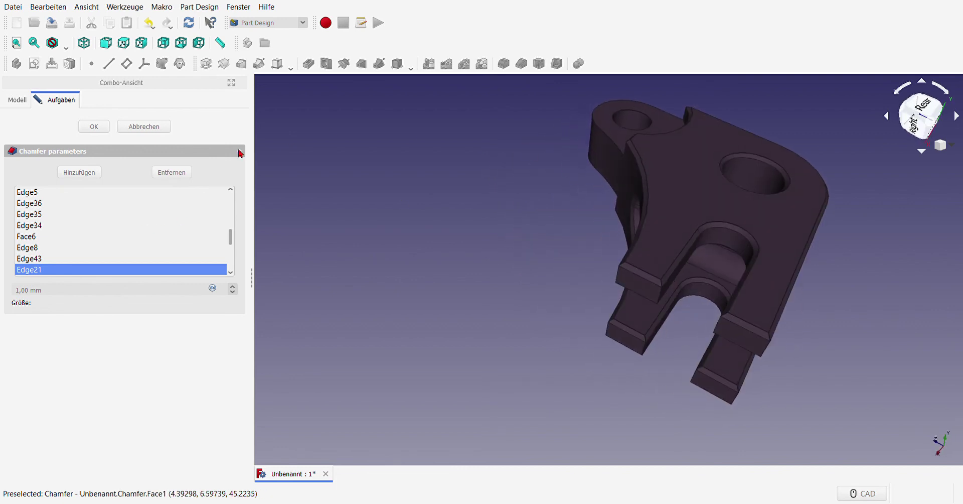
{"action": "left_click", "coordinate": [83, 173]}
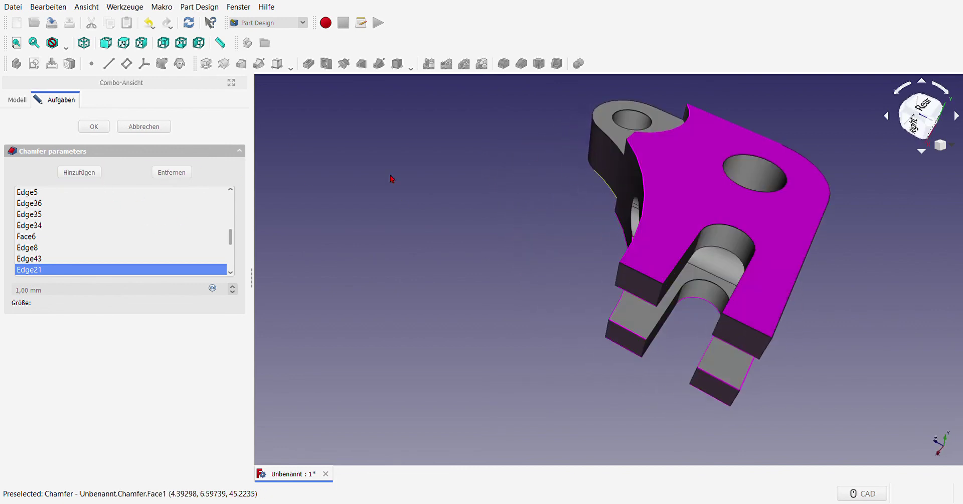
{"action": "left_click", "coordinate": [617, 146]}
{"action": "mouse_move", "coordinate": [415, 211]}
{"action": "middle_mouse_down"}
{"action": "mouse_move", "coordinate": [579, 253]}
{"action": "mouse_move", "coordinate": [440, 304]}
{"action": "mouse_move", "coordinate": [496, 327]}
{"action": "mouse_move", "coordinate": [817, 340]}
{"action": "mouse_move", "coordinate": [808, 342]}
{"action": "middle_mouse_up"}
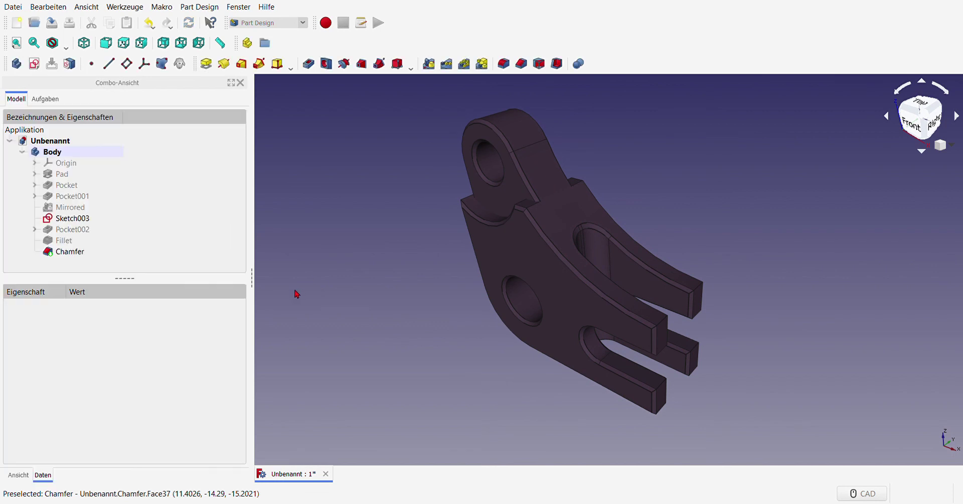
{"action": "scroll", "coordinate": [297, 294], "scroll_direction": "down", "scroll_amount": 2}
{"action": "scroll", "coordinate": [386, 262], "scroll_direction": "up", "scroll_amount": 2}
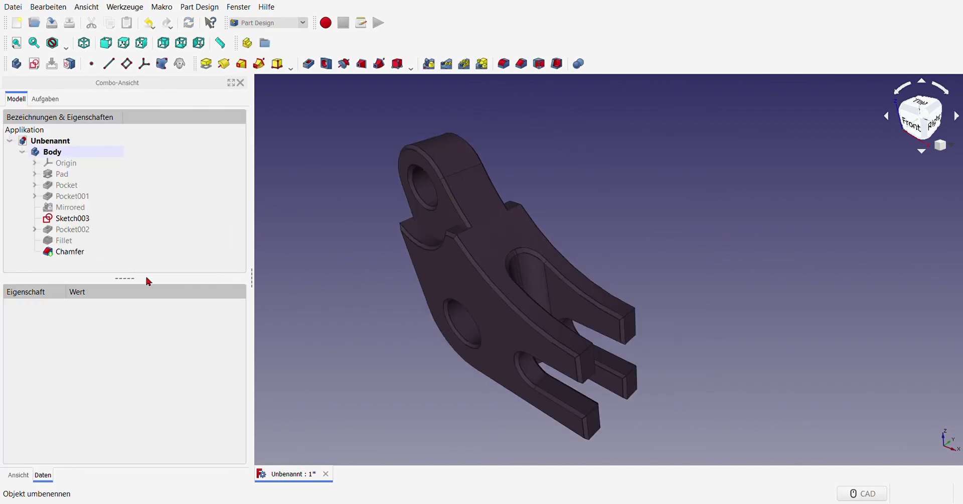
- Begin per-face colouring of the Chamfer, picking the lower hole, lug side and slot faces
{"action": "left_click", "coordinate": [70, 254]}
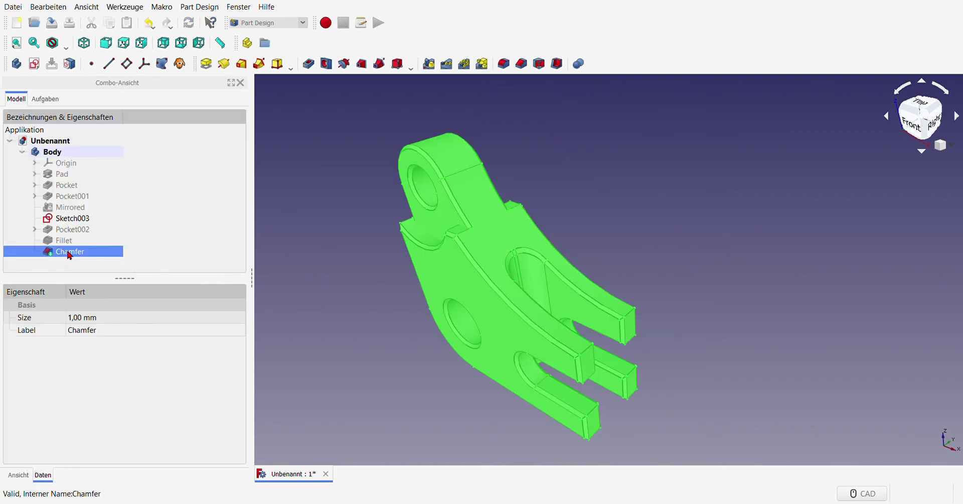
{"action": "left_click", "coordinate": [424, 185]}
{"action": "left_click", "coordinate": [464, 322]}
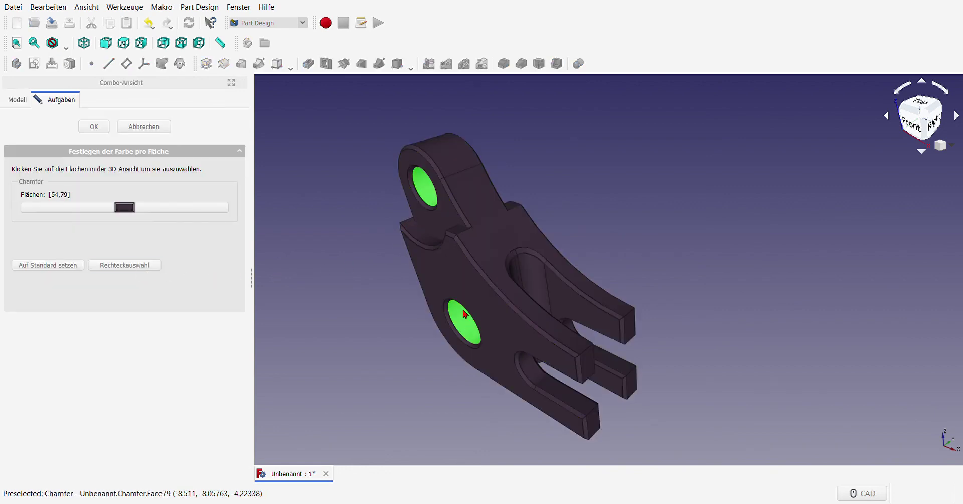
{"action": "left_click", "coordinate": [431, 245]}
{"action": "left_click", "coordinate": [444, 216]}
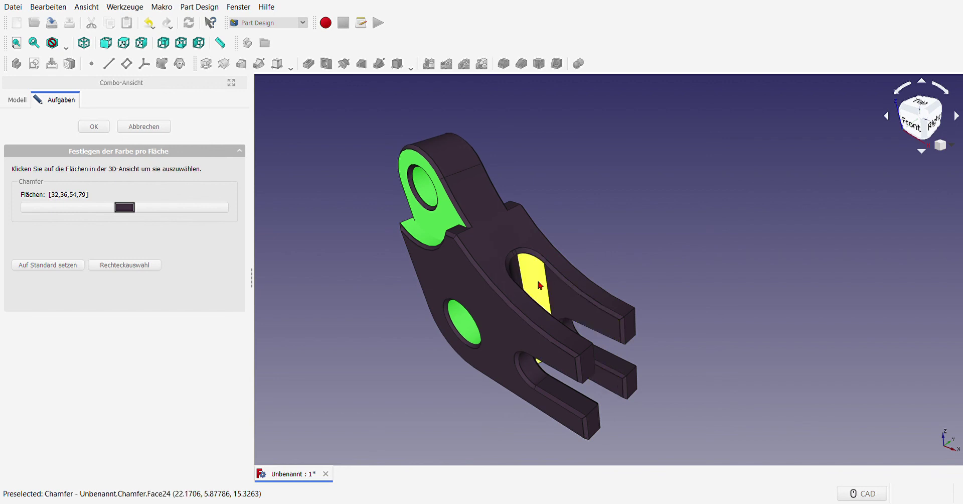
{"action": "left_click", "coordinate": [525, 278]}
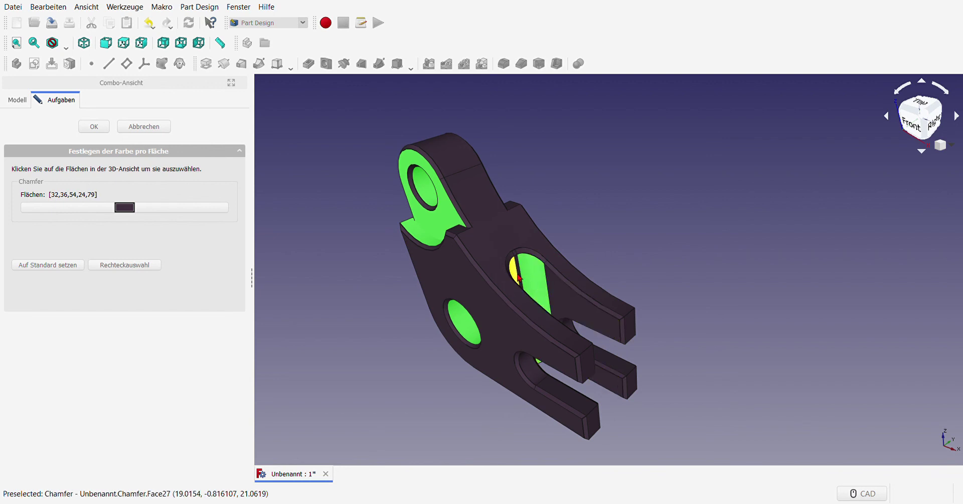
{"action": "scroll", "coordinate": [520, 277], "scroll_direction": "up", "scroll_amount": 5}
{"action": "left_click", "coordinate": [522, 277]}
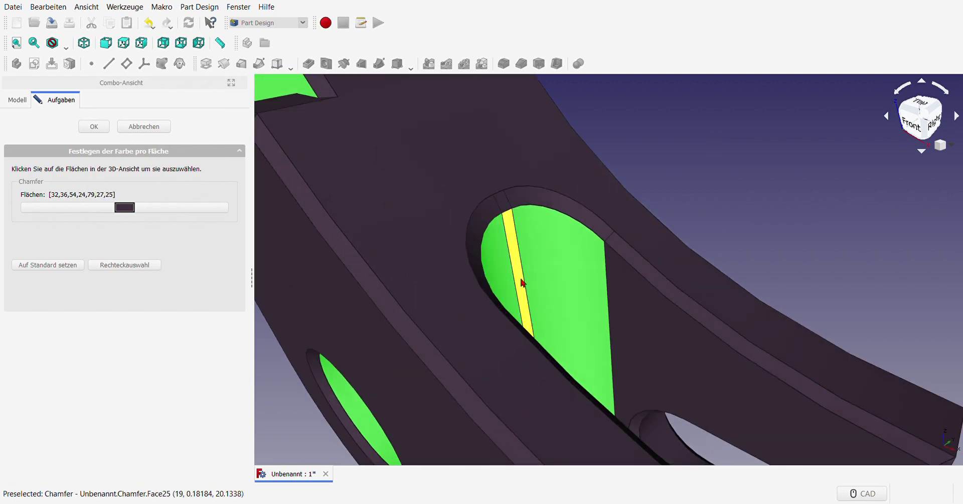
{"action": "left_click", "coordinate": [652, 343]}
{"action": "scroll", "coordinate": [651, 344], "scroll_direction": "down", "scroll_amount": 5}
- Add the slot side, slot end, inner prong and underside slot faces to the recolour set
{"action": "middle_click_drag", "start_coordinate": [742, 359], "coordinate": [566, 315]}
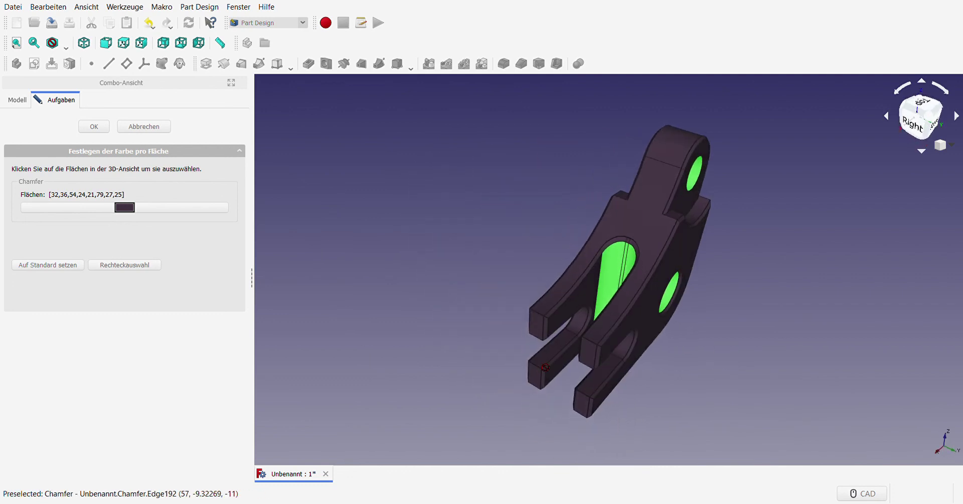
{"action": "left_click", "coordinate": [565, 314]}
{"action": "left_click", "coordinate": [582, 321]}
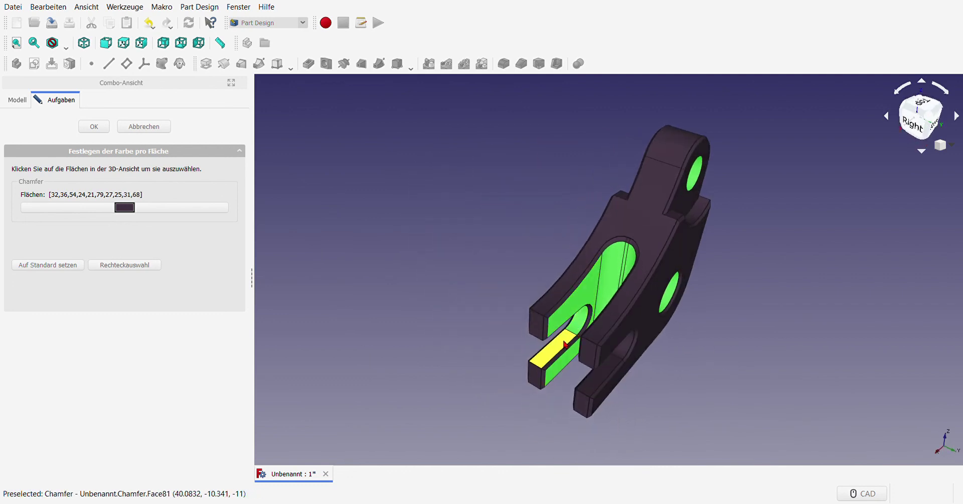
{"action": "left_click", "coordinate": [563, 346]}
{"action": "left_click", "coordinate": [598, 378]}
{"action": "left_click", "coordinate": [622, 345]}
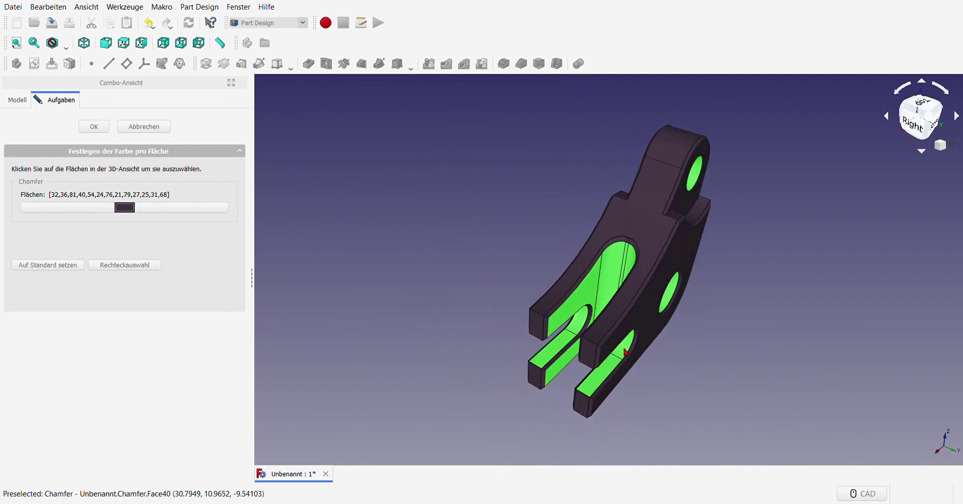
{"action": "middle_click_drag", "start_coordinate": [538, 418], "coordinate": [540, 381]}
{"action": "left_click", "coordinate": [540, 382]}
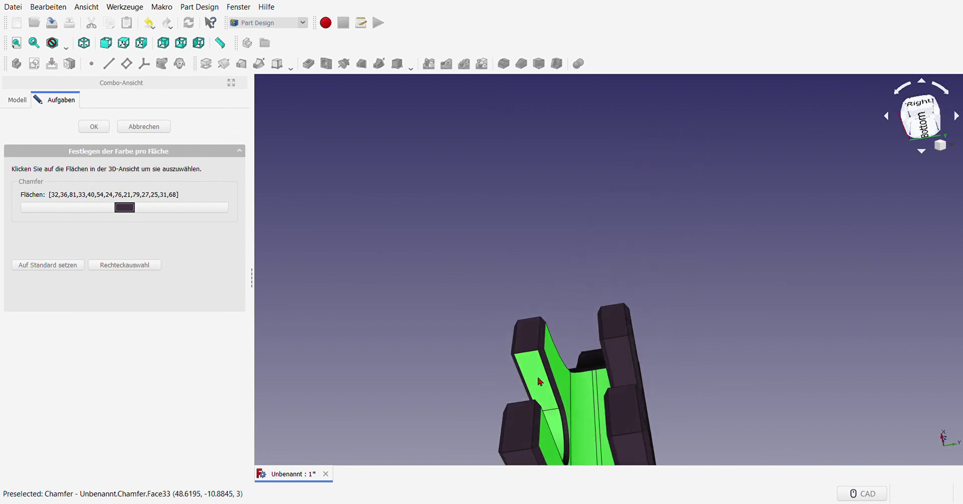
- Add face 16 and the two large back faces to the recolour set
{"action": "middle_click_drag", "start_coordinate": [691, 327], "coordinate": [623, 399]}
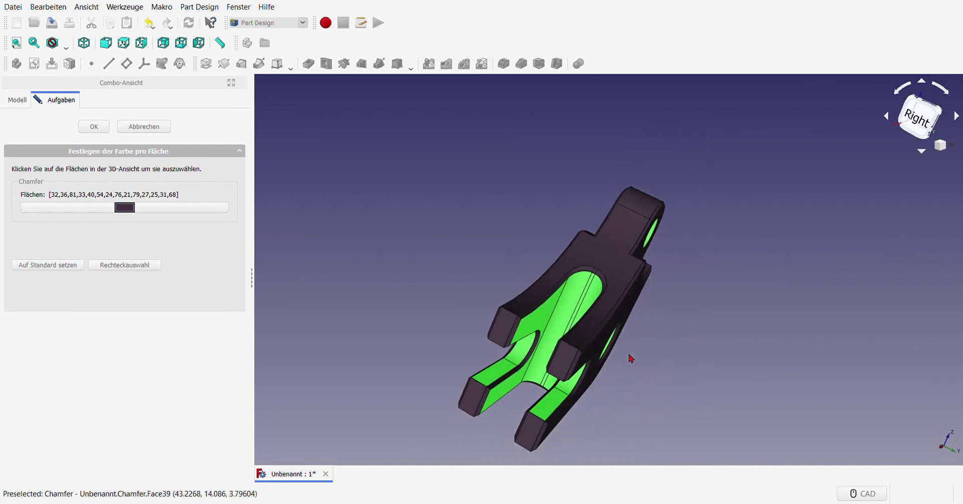
{"action": "mouse_move", "coordinate": [631, 359]}
{"action": "middle_mouse_down"}
{"action": "mouse_move", "coordinate": [661, 382]}
{"action": "mouse_move", "coordinate": [673, 296]}
{"action": "middle_mouse_up"}
{"action": "mouse_move", "coordinate": [684, 360]}
{"action": "middle_mouse_down"}
{"action": "mouse_move", "coordinate": [714, 262]}
{"action": "mouse_move", "coordinate": [686, 279]}
{"action": "middle_mouse_up"}
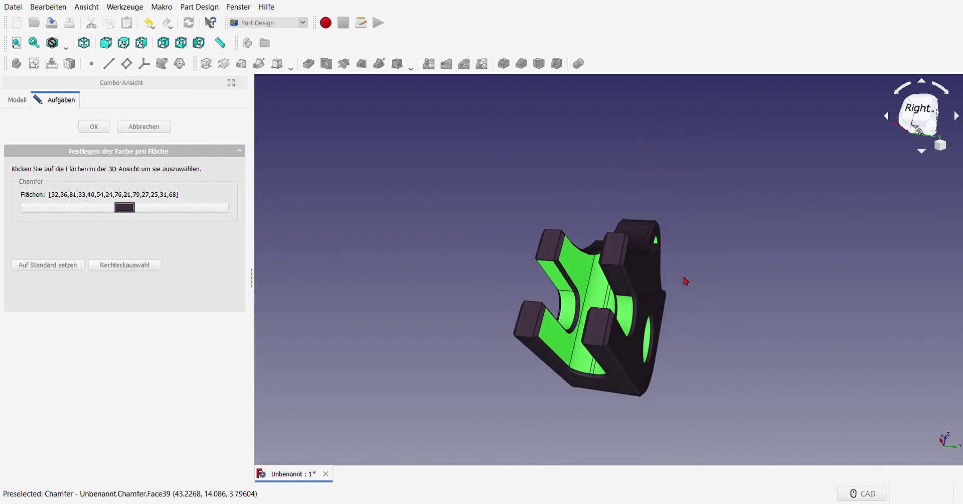
{"action": "left_click", "coordinate": [628, 292]}
{"action": "mouse_move", "coordinate": [628, 291]}
{"action": "middle_mouse_down"}
{"action": "mouse_move", "coordinate": [716, 280]}
{"action": "mouse_move", "coordinate": [641, 337]}
{"action": "middle_mouse_up"}
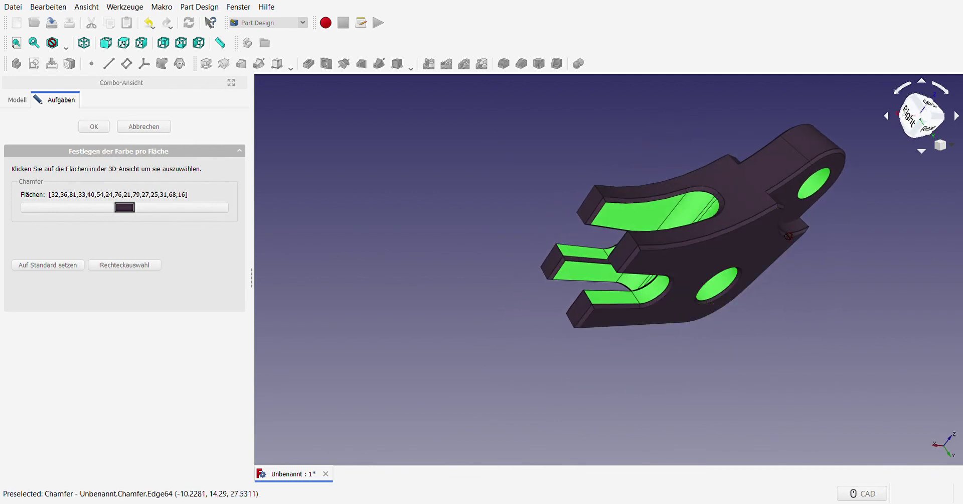
{"action": "left_click", "coordinate": [794, 215]}
{"action": "left_click", "coordinate": [793, 226]}
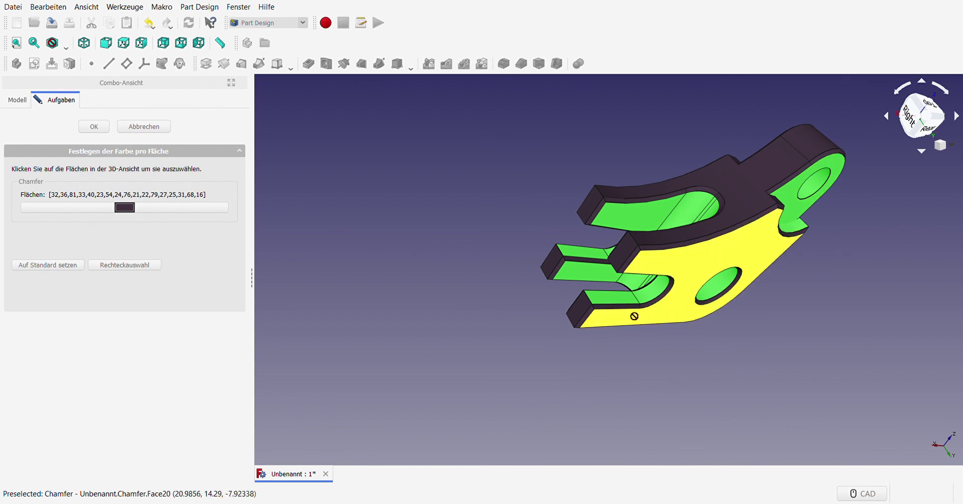
{"action": "mouse_move", "coordinate": [438, 323]}
{"action": "middle_mouse_down"}
{"action": "mouse_move", "coordinate": [652, 364]}
{"action": "mouse_move", "coordinate": [323, 327]}
{"action": "mouse_move", "coordinate": [583, 334]}
{"action": "mouse_move", "coordinate": [727, 311]}
{"action": "middle_mouse_up"}
- Apply light grey to all the picked faces
{"action": "scroll", "coordinate": [738, 316], "scroll_direction": "down", "scroll_amount": 5}
{"action": "scroll", "coordinate": [738, 316], "scroll_direction": "up", "scroll_amount": 4}
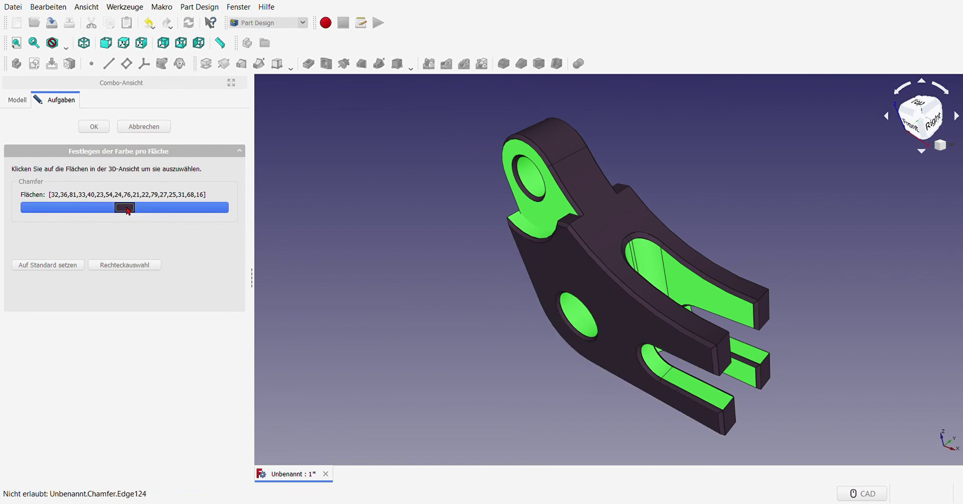
{"action": "left_click", "coordinate": [128, 211]}
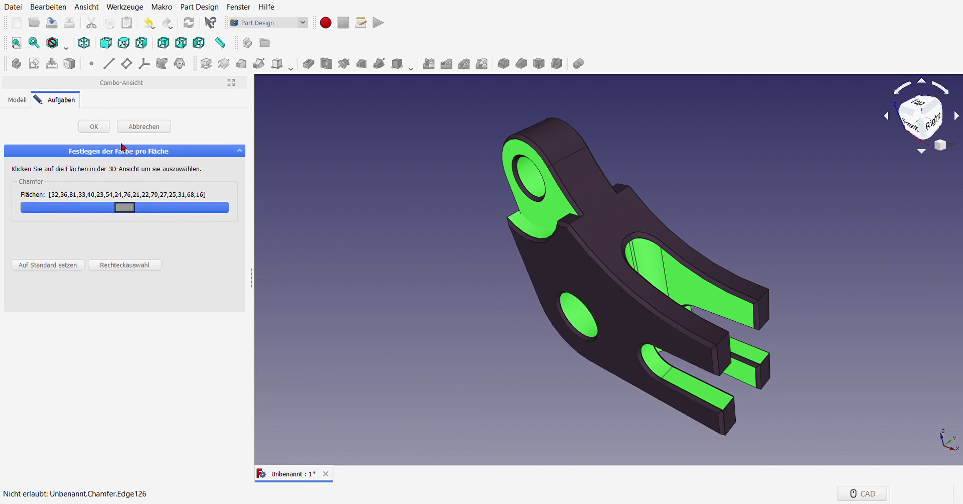
{"action": "left_click", "coordinate": [100, 126]}
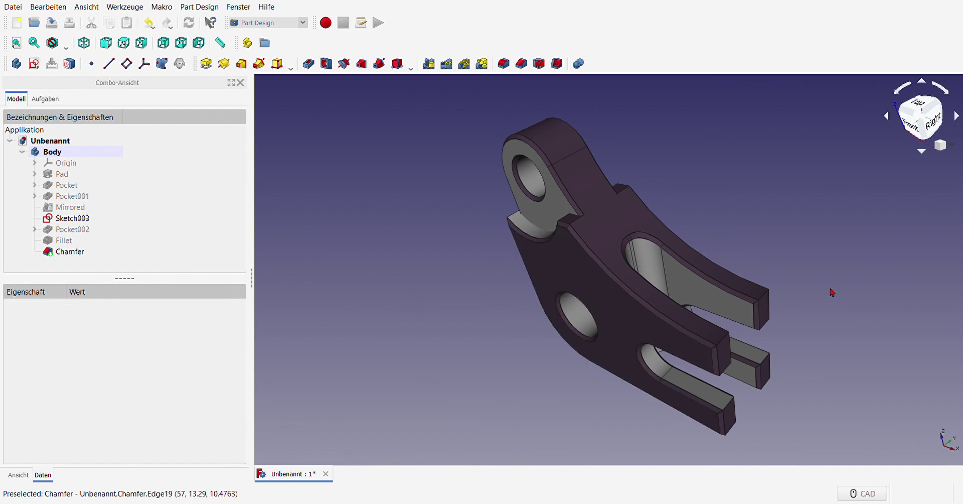
{"action": "left_click", "coordinate": [16, 43]}
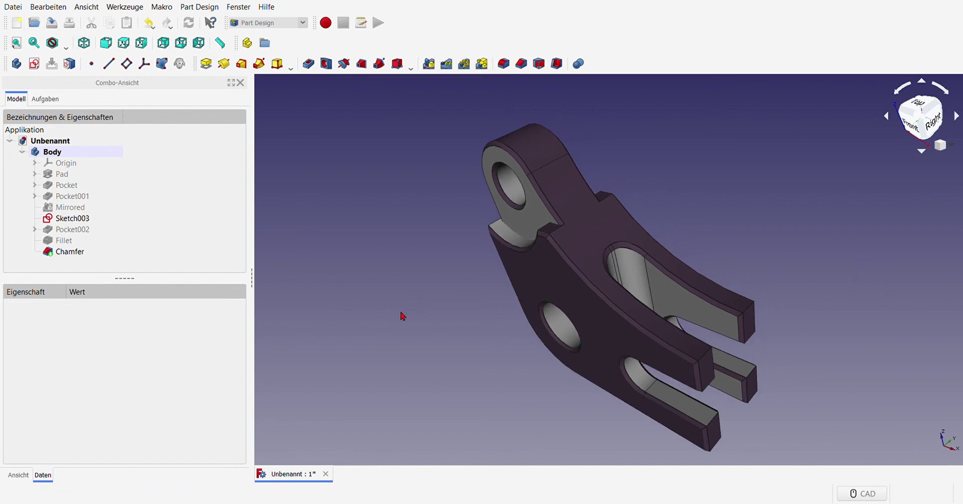
{"action": "middle_click_drag", "start_coordinate": [400, 316], "coordinate": [399, 301]}
{"action": "scroll", "coordinate": [407, 291], "scroll_direction": "down", "scroll_amount": 2}
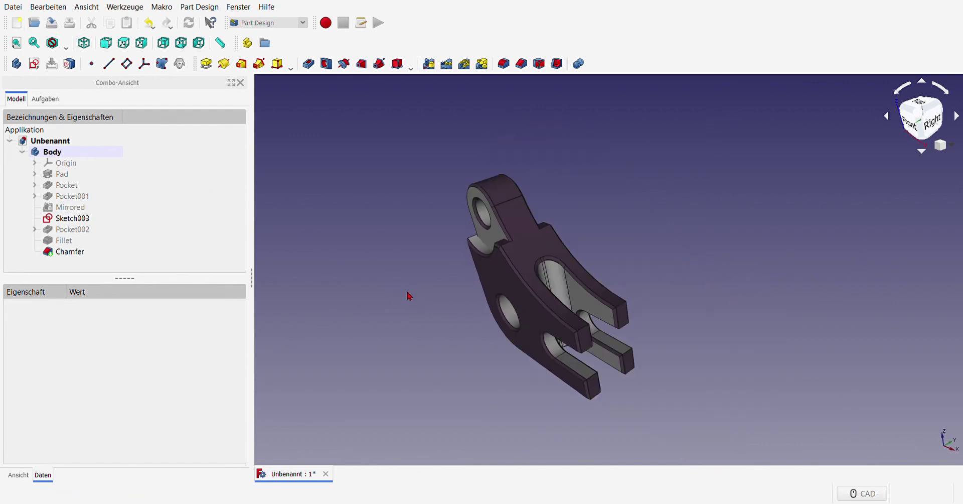
{"action": "scroll", "coordinate": [409, 296], "scroll_direction": "up", "scroll_amount": 2}
{"action": "scroll", "coordinate": [410, 300], "scroll_direction": "down", "scroll_amount": 2}
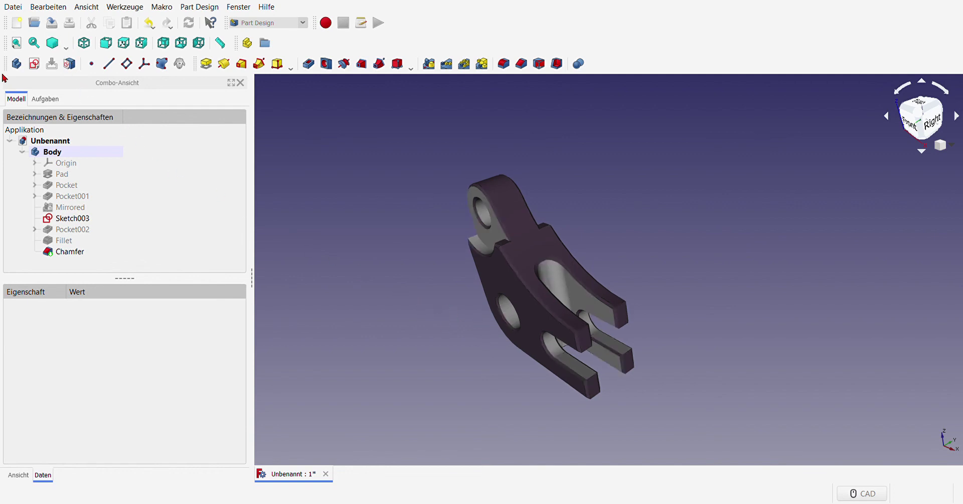
{"action": "left_click", "coordinate": [16, 44]}
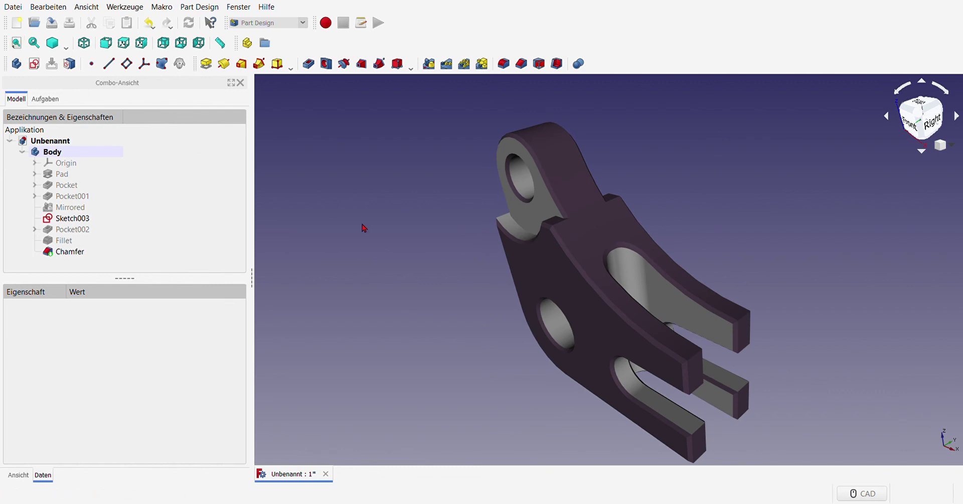
{"action": "scroll", "coordinate": [365, 228], "scroll_direction": "down", "scroll_amount": 2}
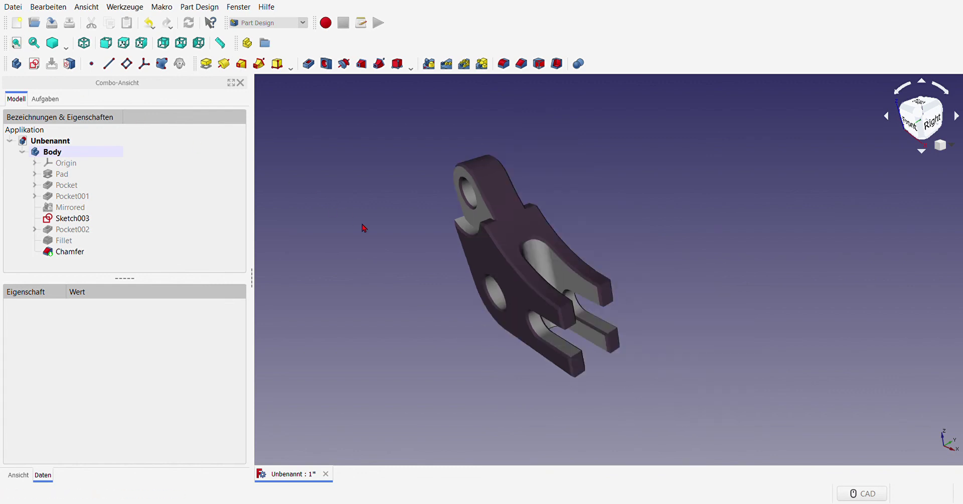